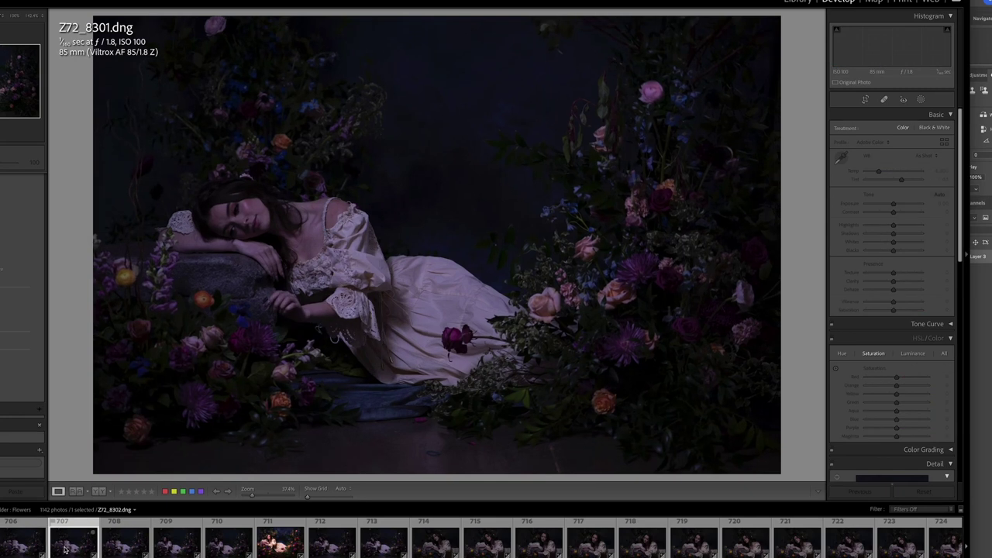
Set the exposure of Z72_8304.dng to +0.60 and mark the photo with the green color label
left_click(122, 547)
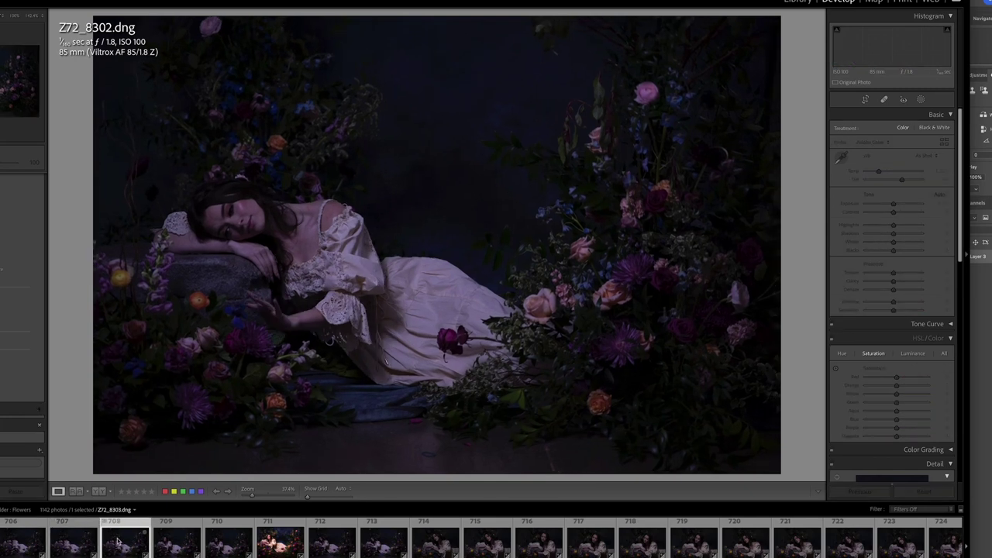
left_click(166, 547)
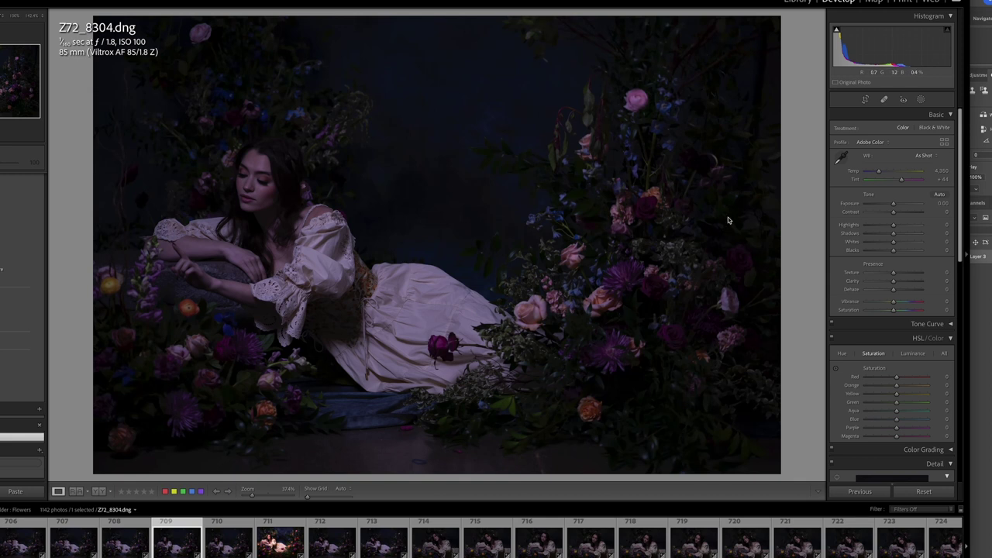
left_click_drag(896, 205, 899, 205)
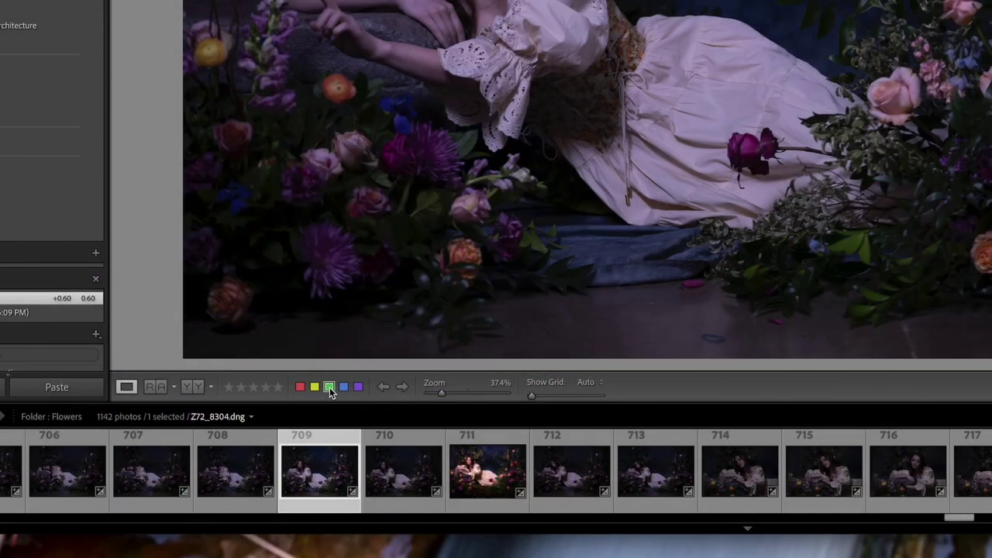
left_click(330, 387)
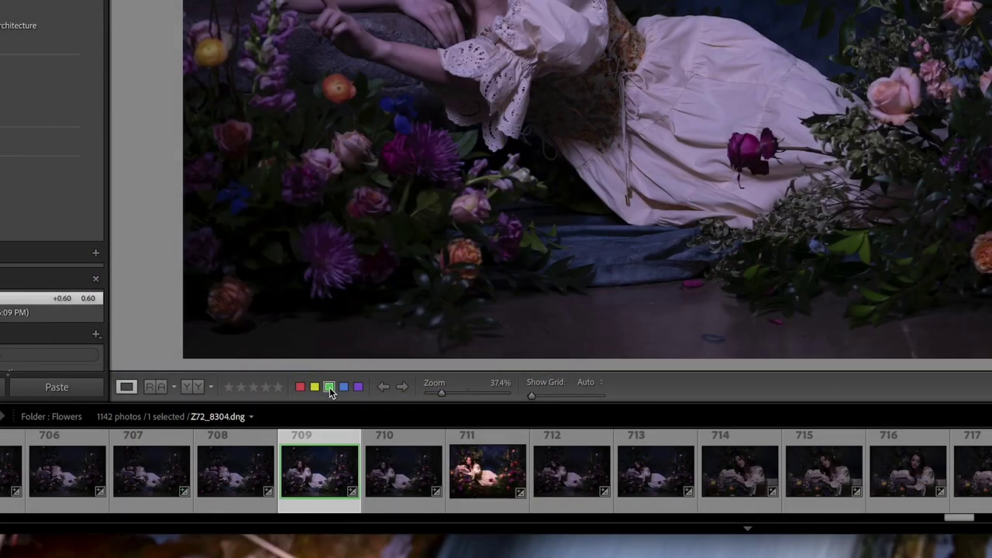
Create a virtual copy of Z72_8304.dng and cool its white balance temperature to 3,524
mouse_move(667, 552)
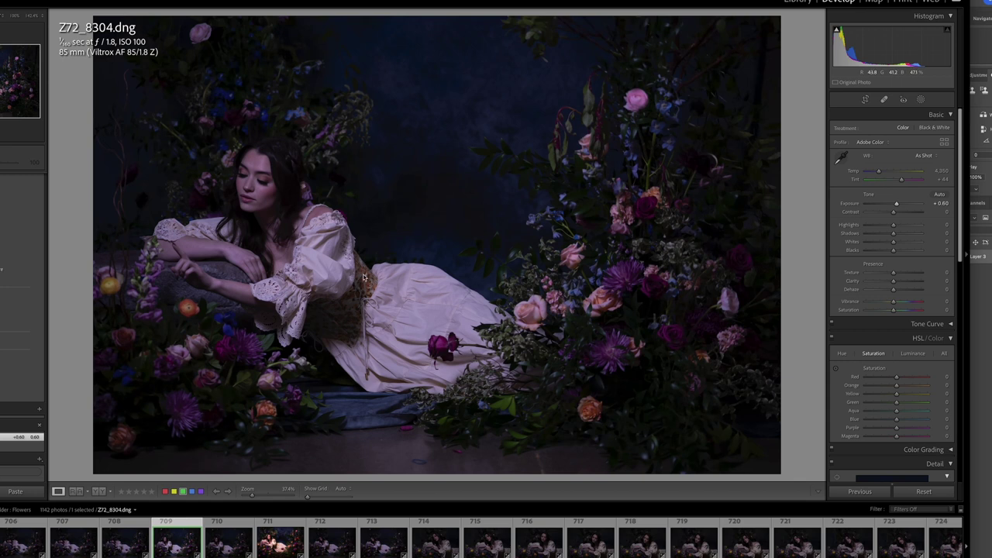
right_click(312, 263)
mouse_move(352, 397)
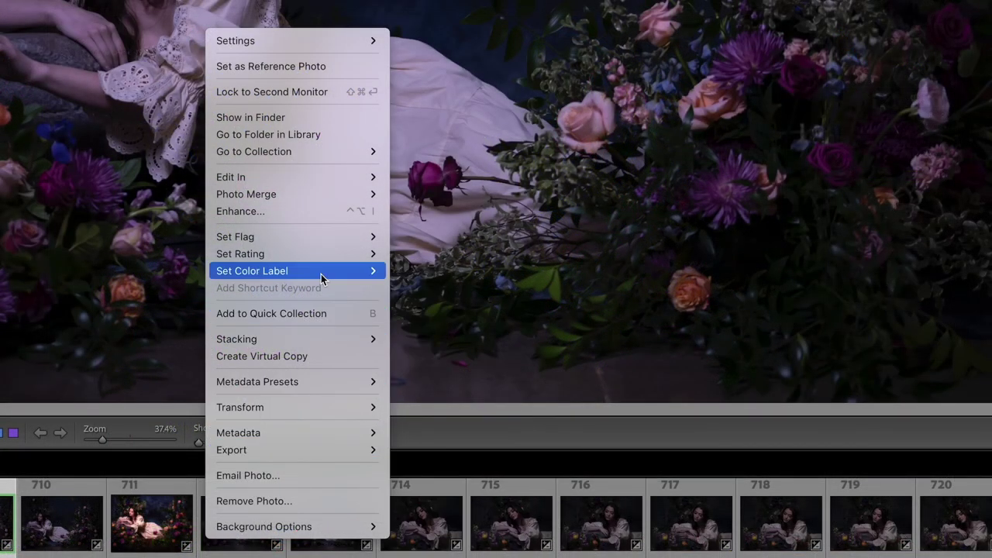
left_click(327, 356)
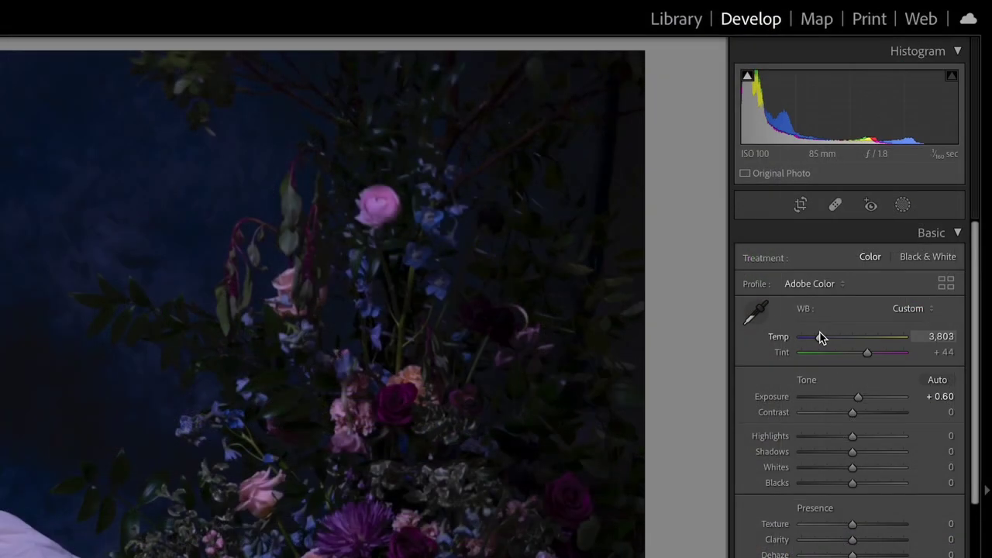
left_click_drag(877, 171, 874, 171)
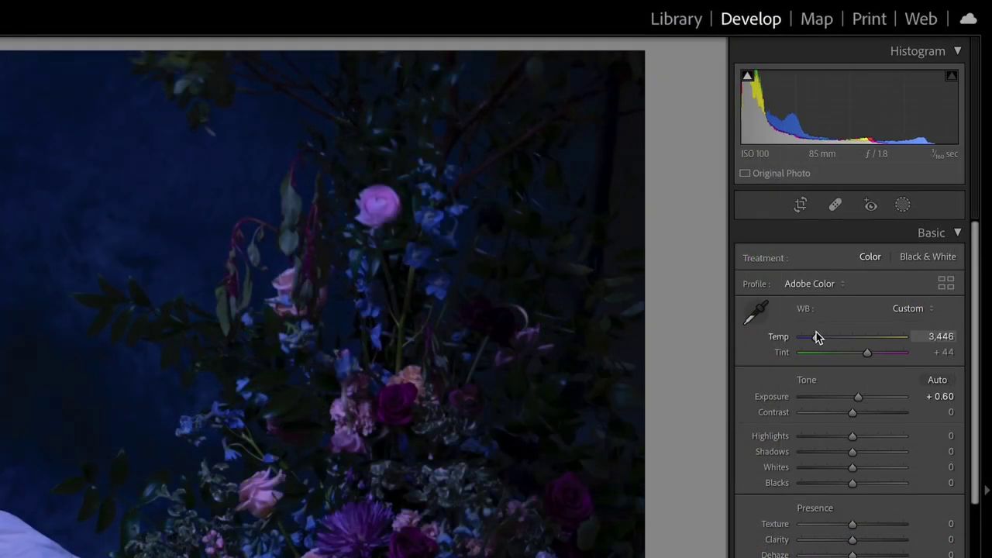
left_click_drag(817, 336, 818, 335)
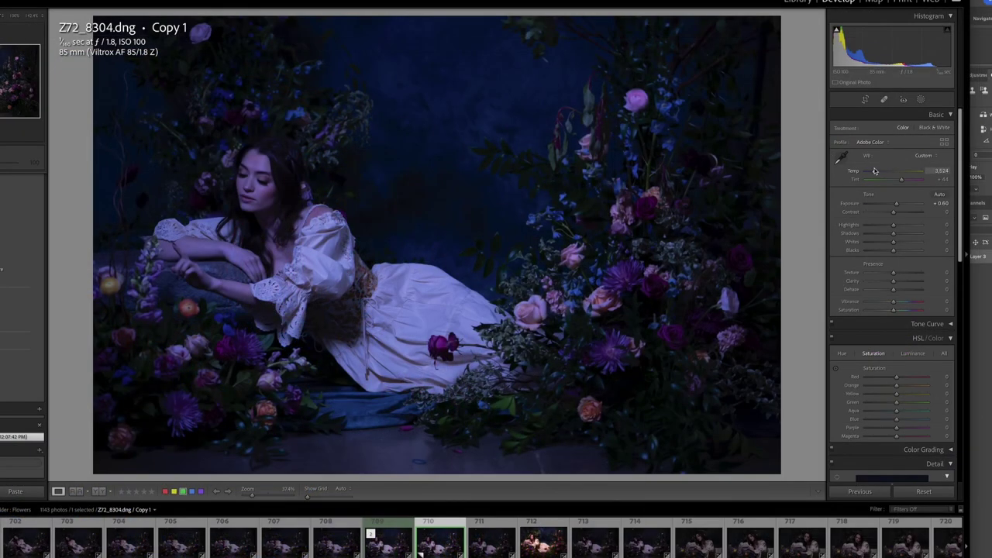
left_click_drag(875, 171, 876, 172)
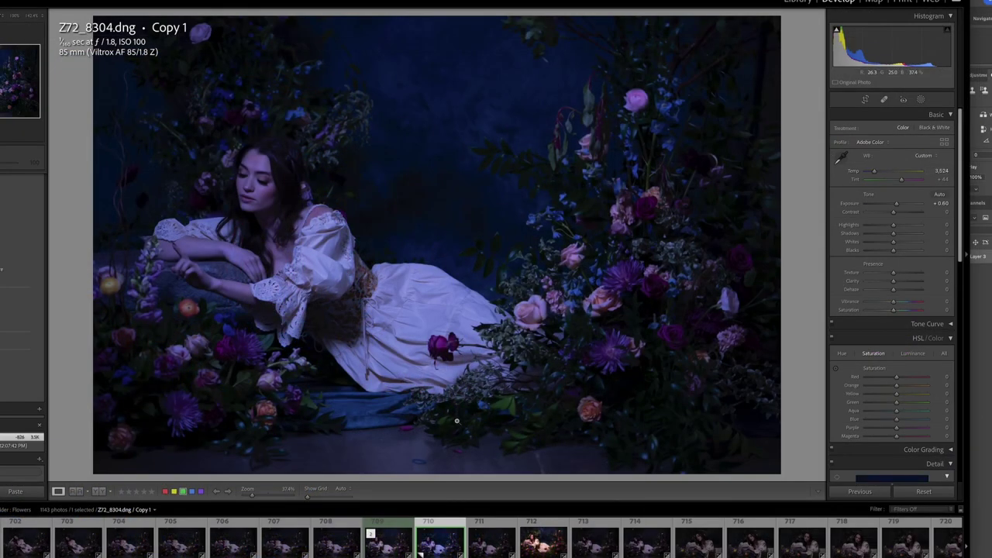
Raise the exposure of the original Z72_8304.dng further and create a second virtual copy from it
left_click(382, 552)
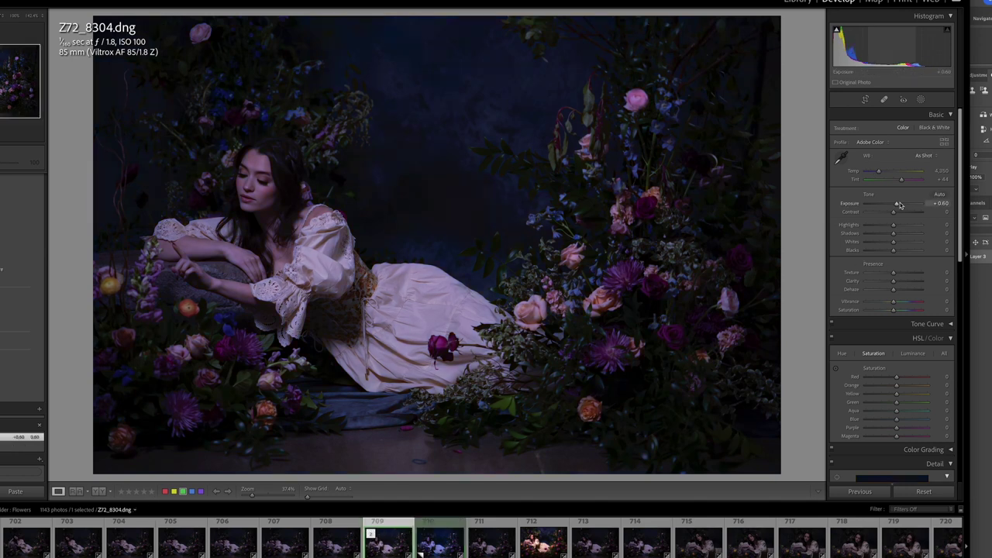
left_click_drag(897, 205, 902, 206)
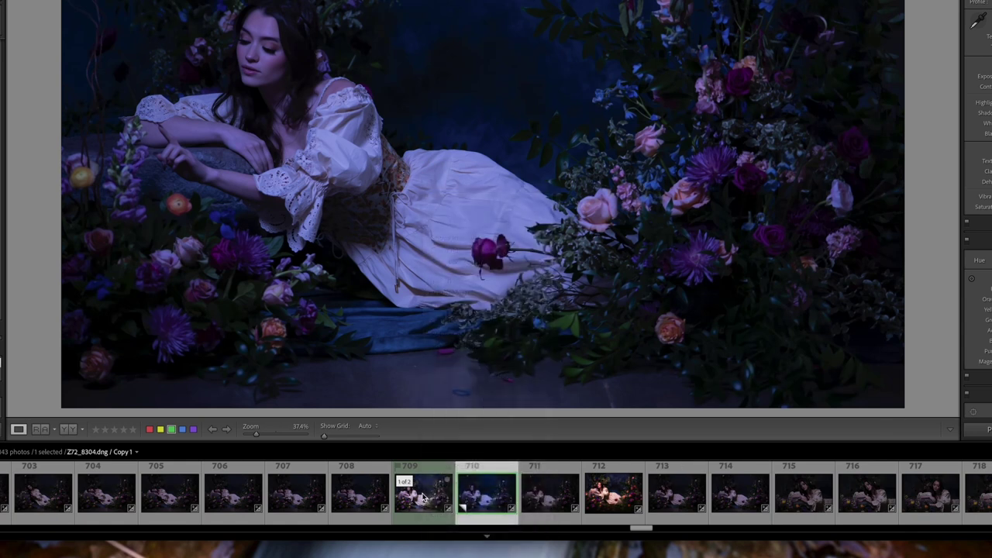
right_click(422, 498)
left_click(501, 409)
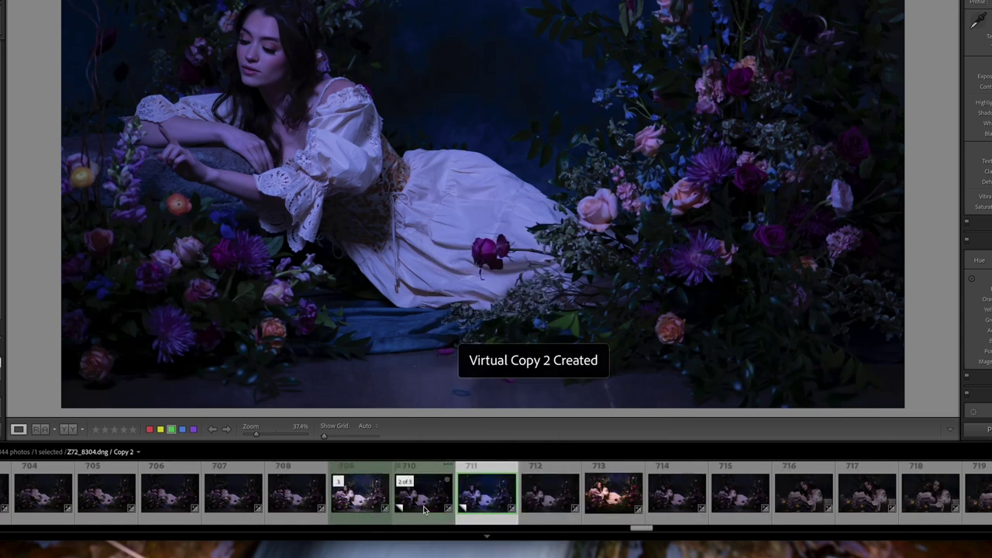
Lower the exposure of the original Z72_8304.dng to about +0.75, leaving the bright virtual copy as it is
left_click(438, 494)
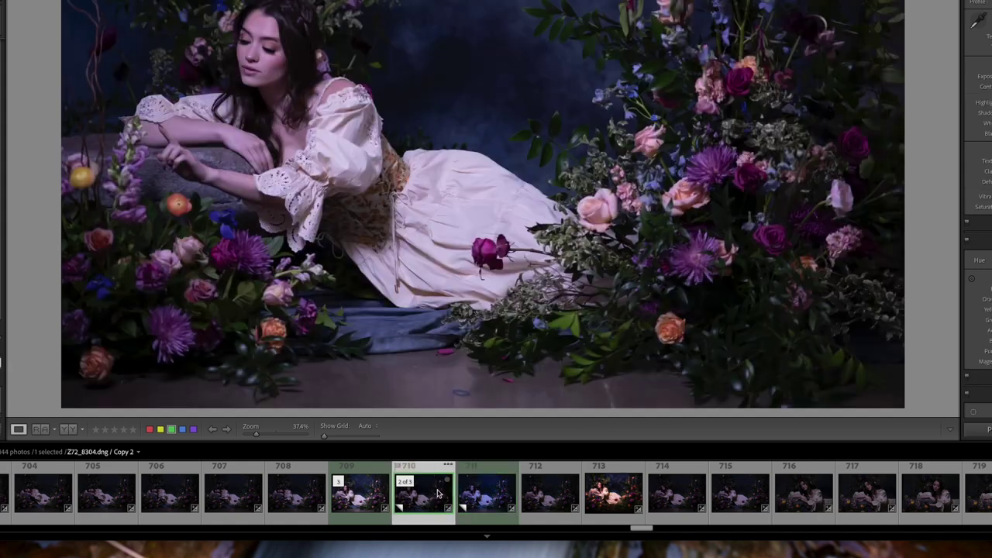
key("Left")
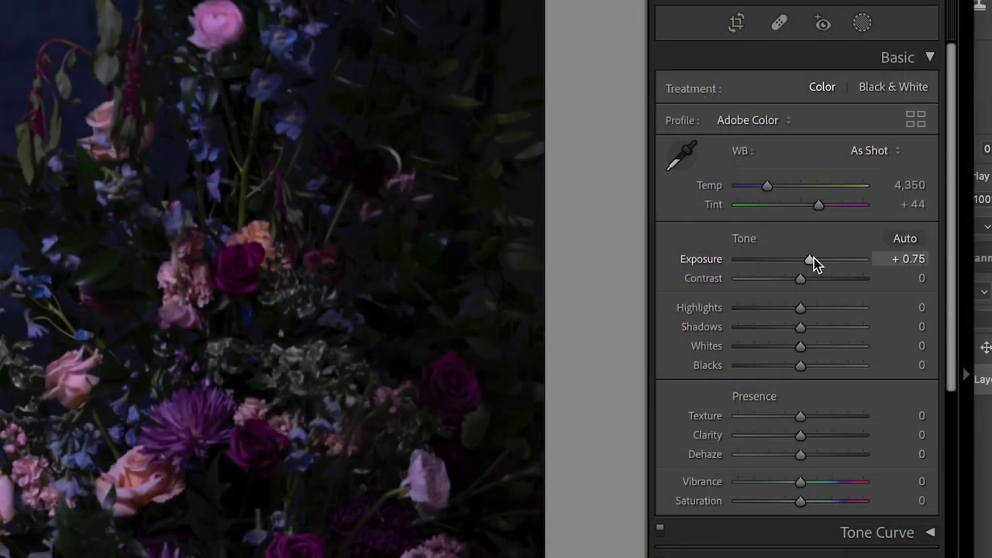
left_click_drag(814, 258, 813, 258)
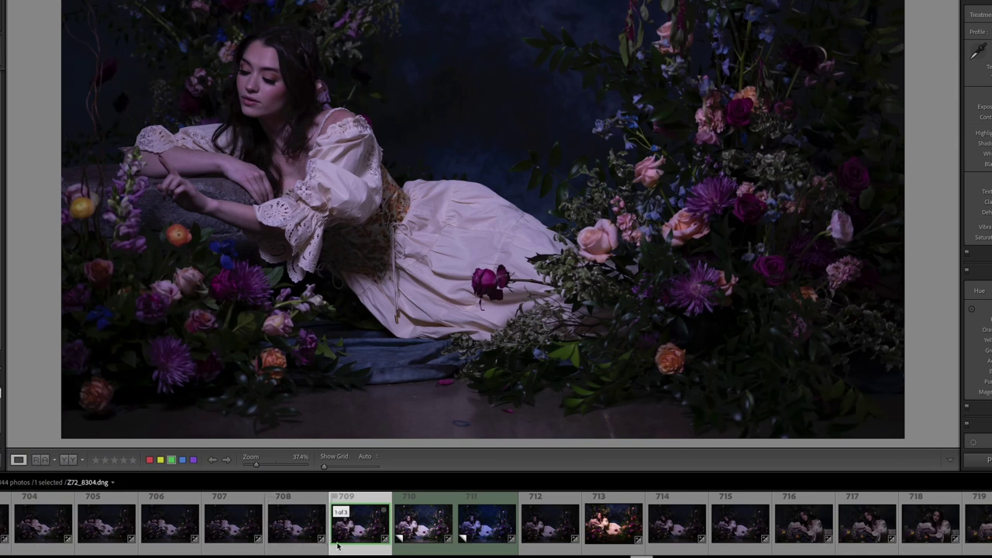
Select the original photo together with its two virtual copies and open them as layers in one Photoshop document
left_click(423, 540)
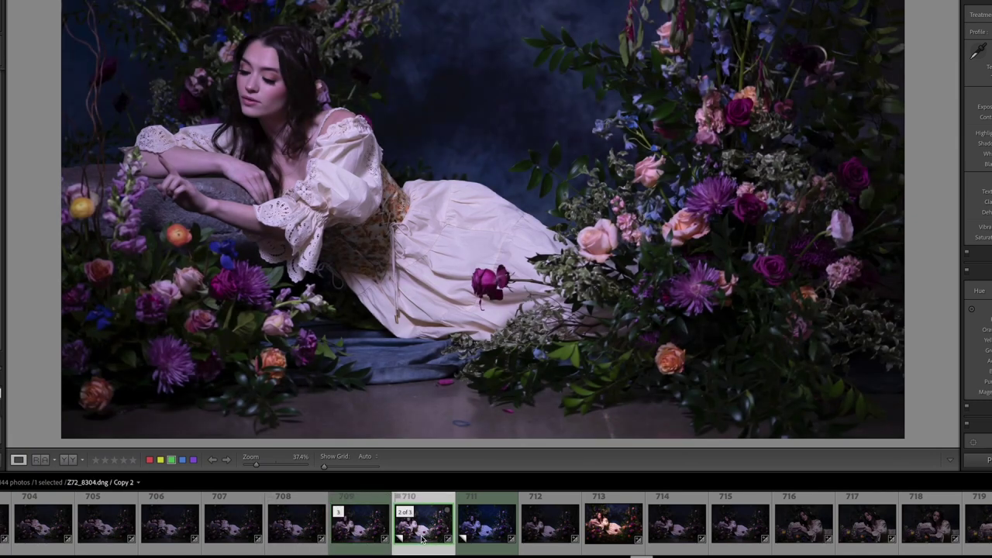
left_click(479, 535)
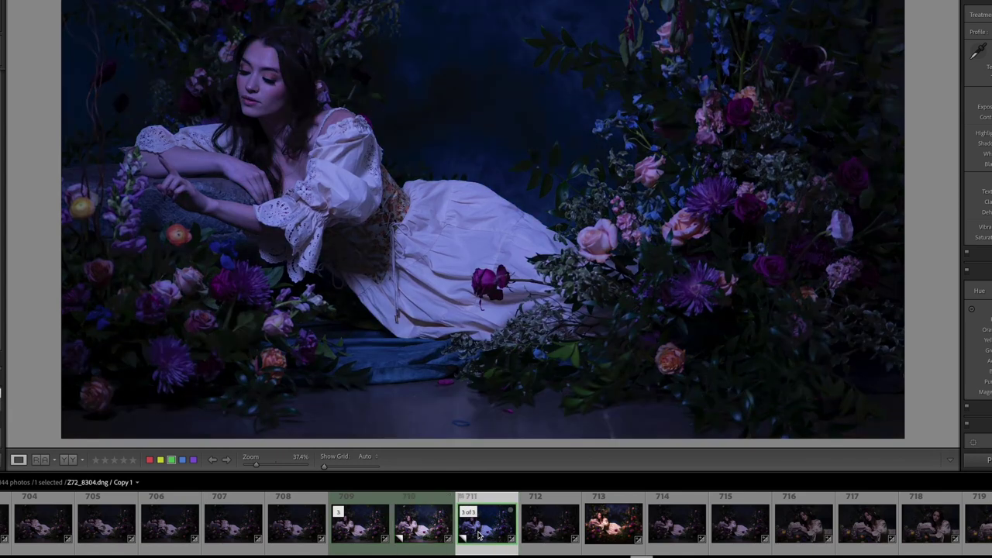
left_click(359, 534, "shift")
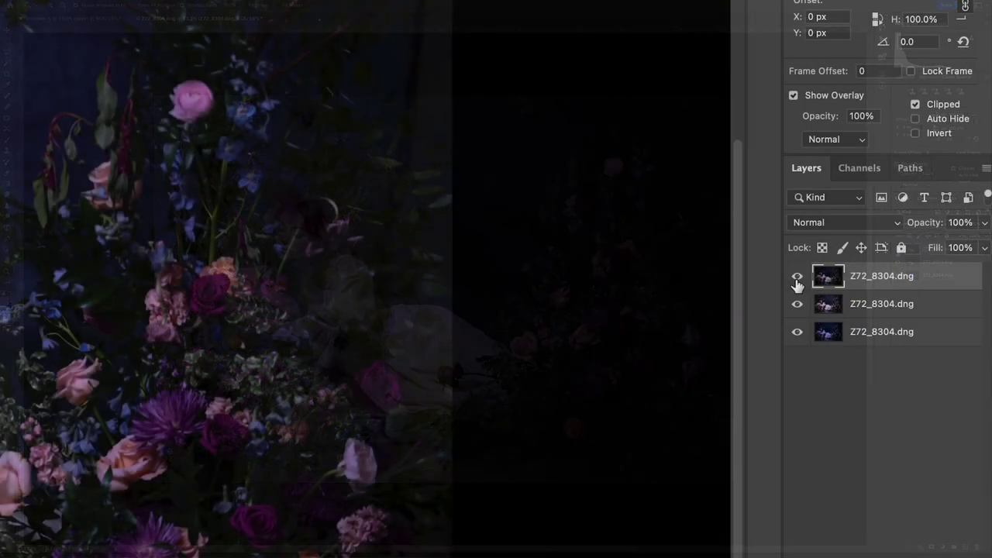
Compare the dark, bright and blue versions by toggling the visibility of the upper two layers
left_click(898, 251)
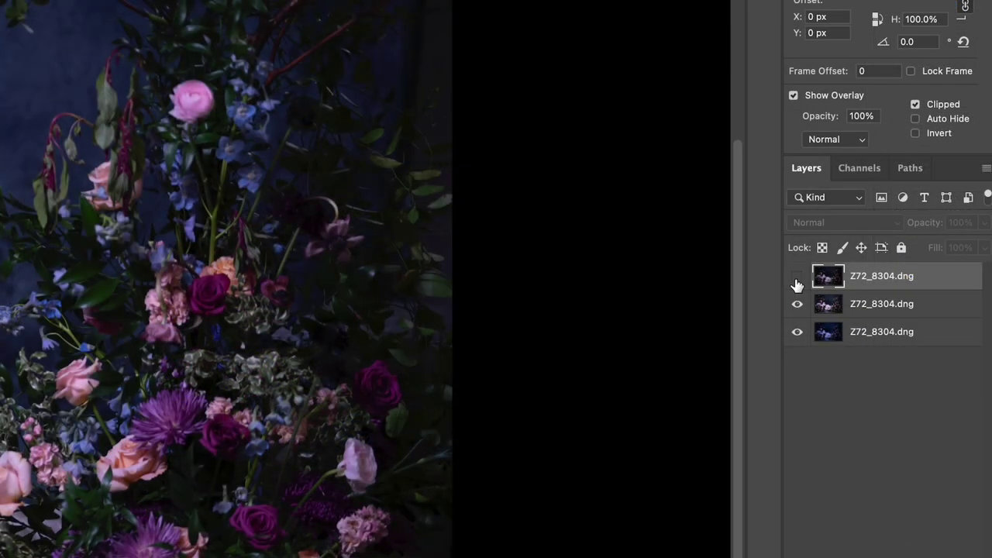
left_click(797, 281)
left_click(795, 282)
left_click(798, 303)
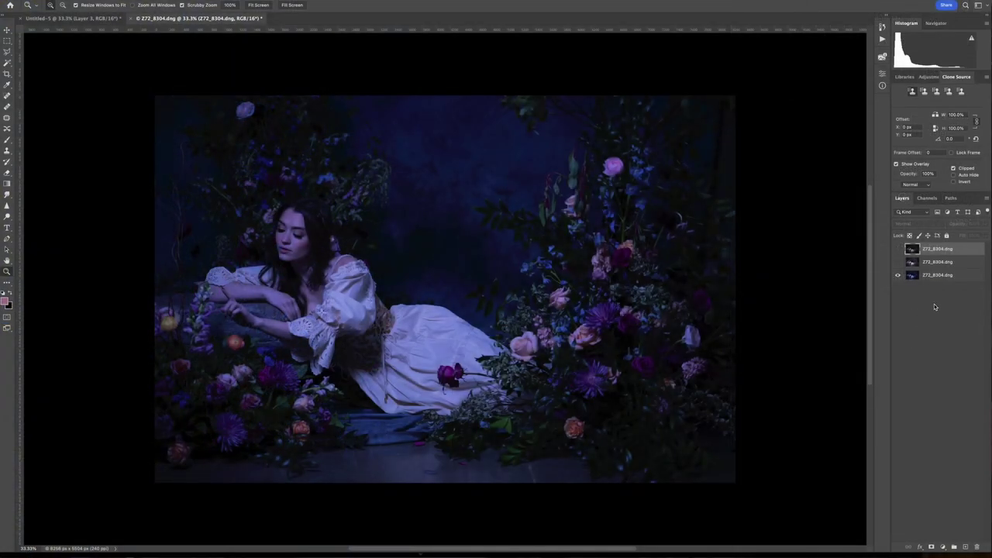
left_click(898, 263)
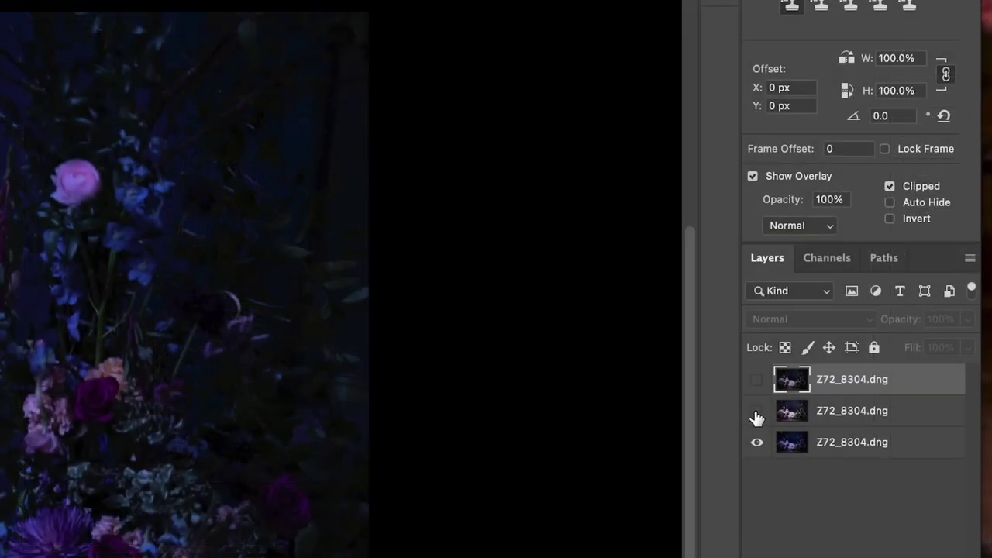
left_click(756, 418)
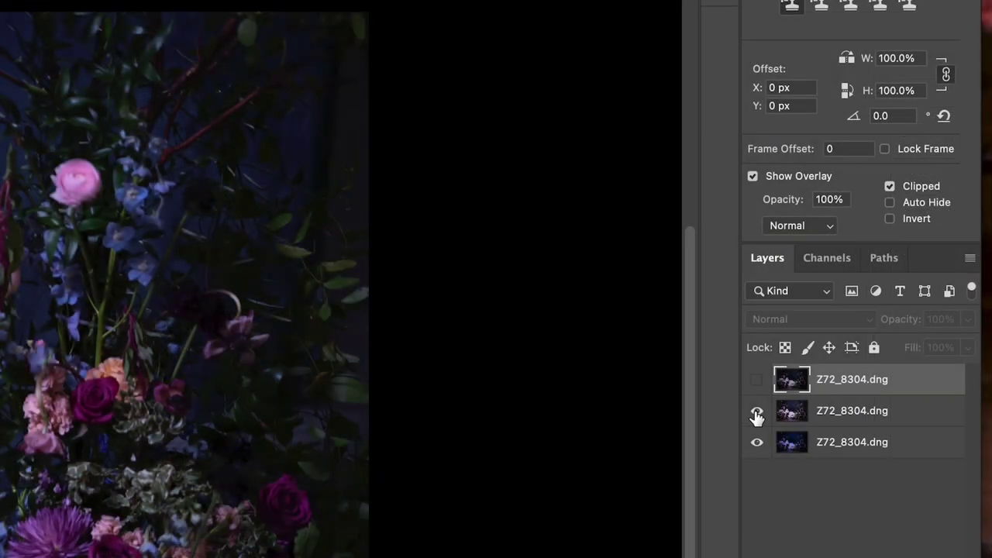
Move the bright layer to the top of the stack with a black layer mask, and show the dark layer beneath it
left_click_drag(815, 417, 842, 374)
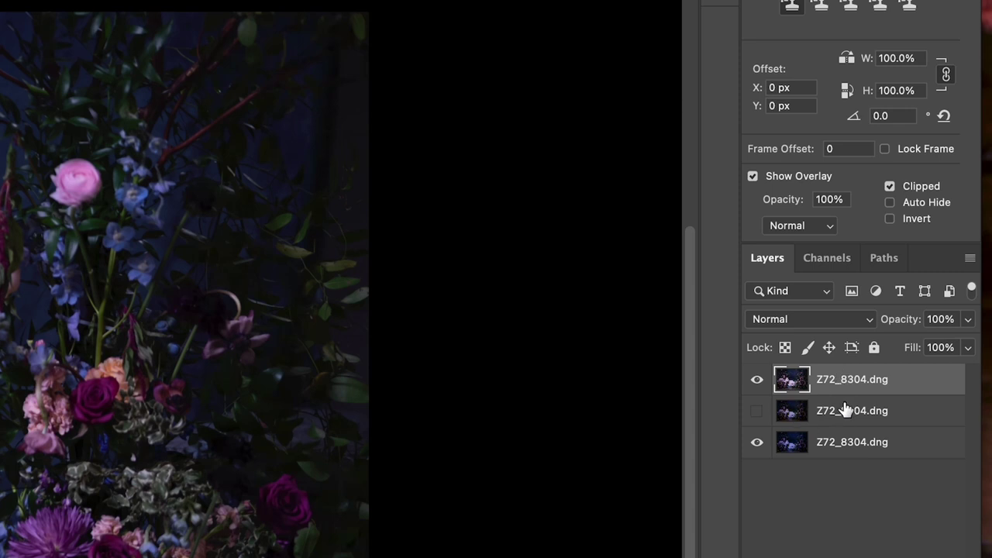
key("super+shift+m")
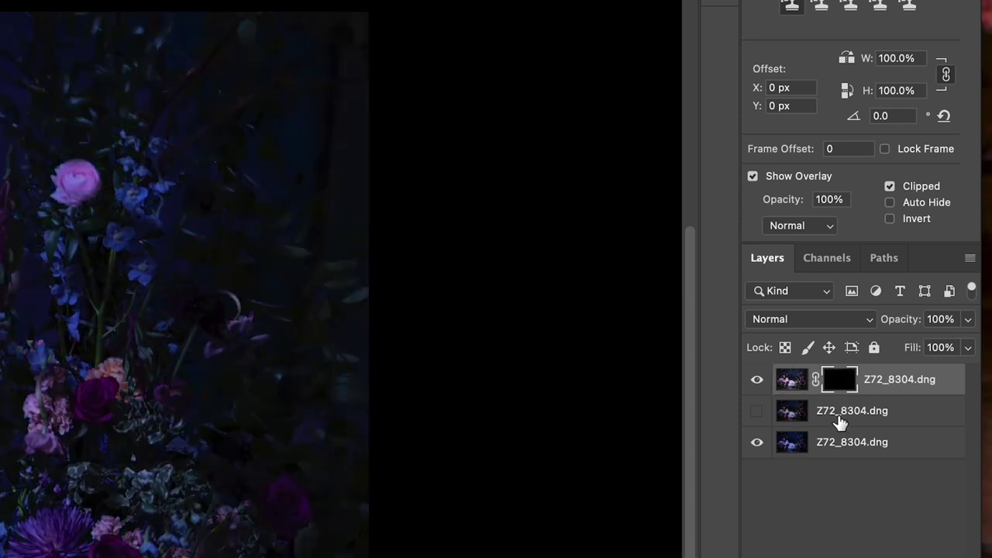
left_click(757, 412)
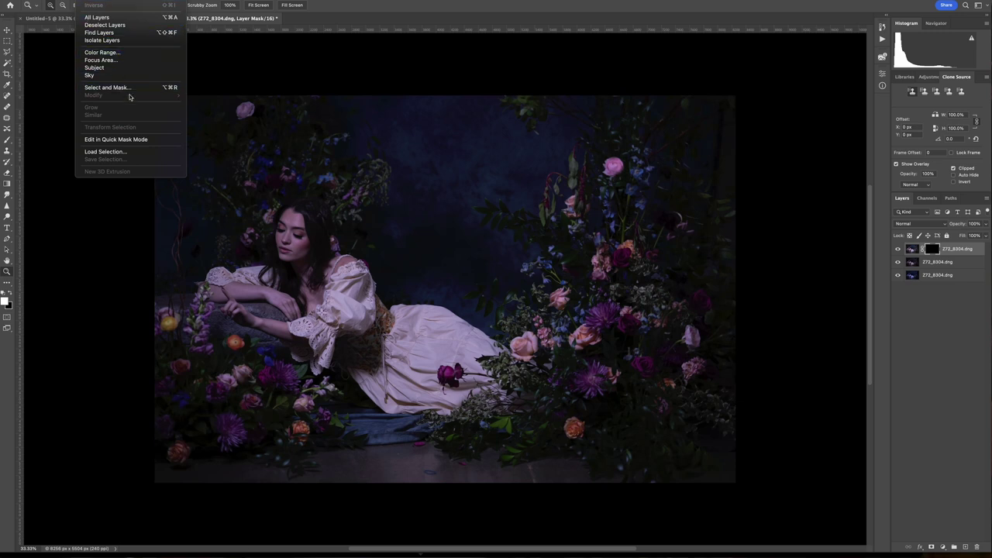
Select the woman with Select Subject and turn the selection into a layer mask on the dark middle layer
left_click(123, 68)
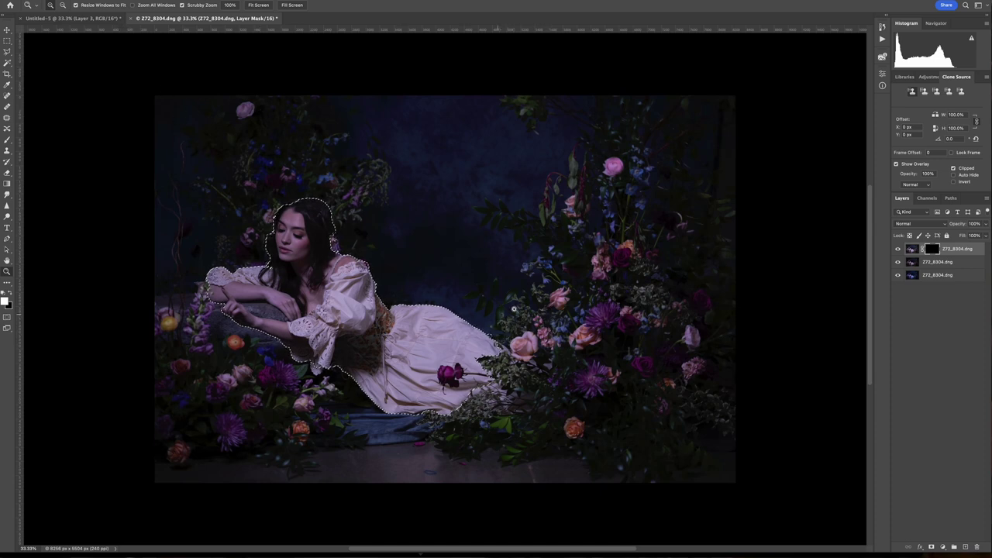
left_click(938, 262)
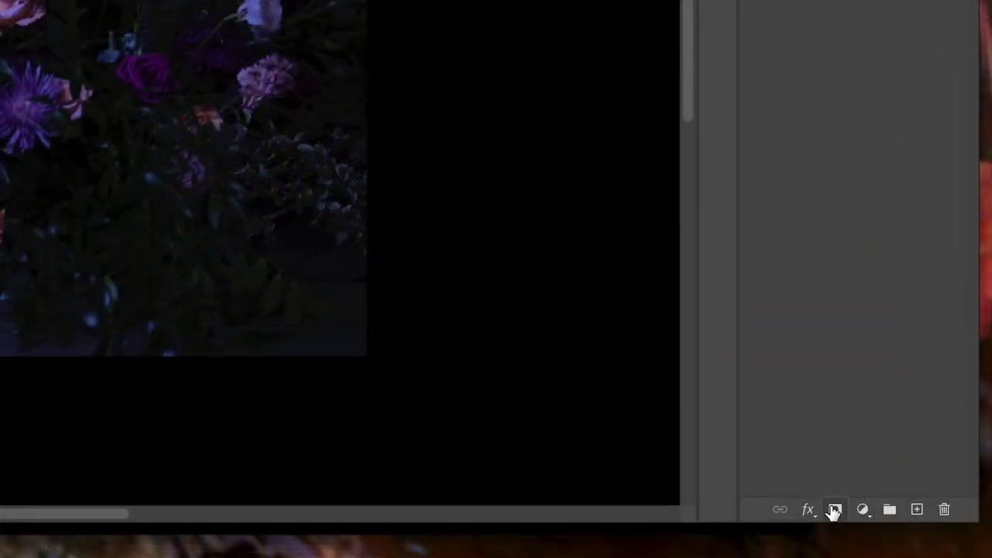
left_click(833, 510)
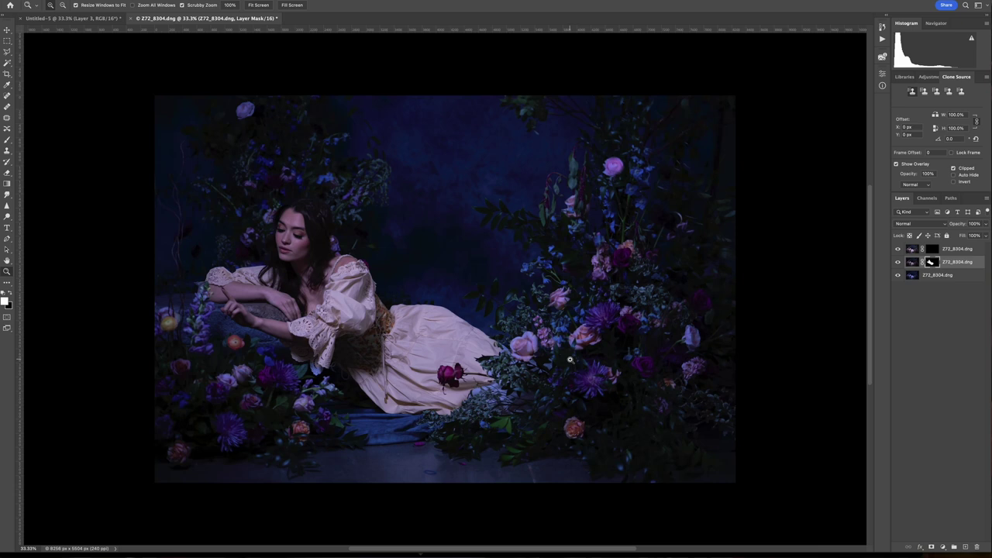
Paint black with a smaller brush on the middle layer's mask over the stone between the woman's arms
left_click_drag(252, 309, 259, 312)
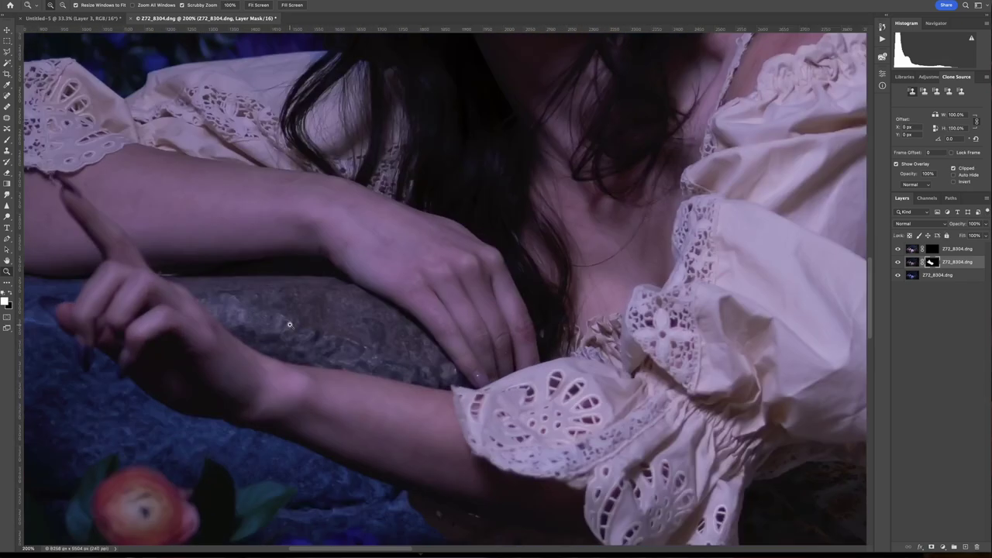
left_click(7, 141)
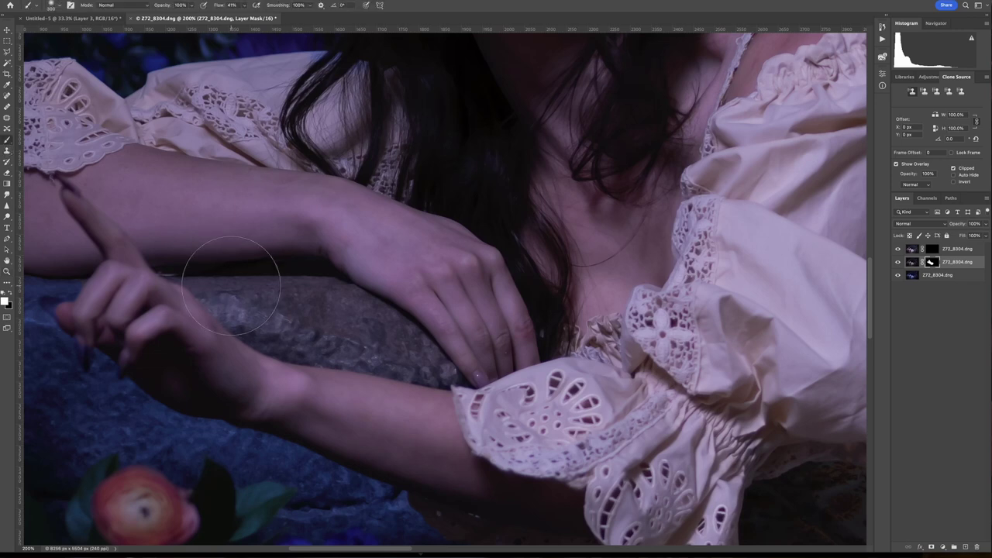
key("x")
key("bracketleft")
key("bracketleft")
key("bracketleft")
key("bracketleft")
mouse_move(280, 298)
left_mouse_down()
mouse_move(252, 292)
mouse_move(336, 305)
mouse_move(431, 367)
mouse_move(239, 315)
mouse_move(316, 350)
mouse_move(228, 311)
mouse_move(204, 288)
mouse_move(239, 306)
mouse_move(251, 288)
mouse_move(372, 326)
mouse_move(293, 279)
mouse_move(375, 317)
mouse_move(441, 366)
mouse_move(202, 281)
left_mouse_up()
left_click(7, 271)
right_click(249, 272)
left_click(258, 276)
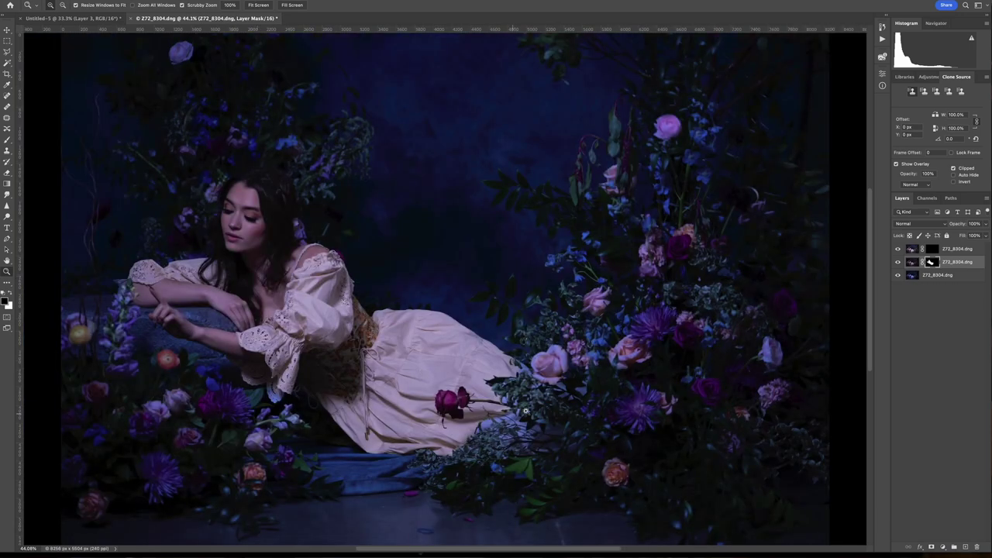
Set the opacity of the masked middle layer to 71% and switch to the Untitled-5 document
left_click(986, 225)
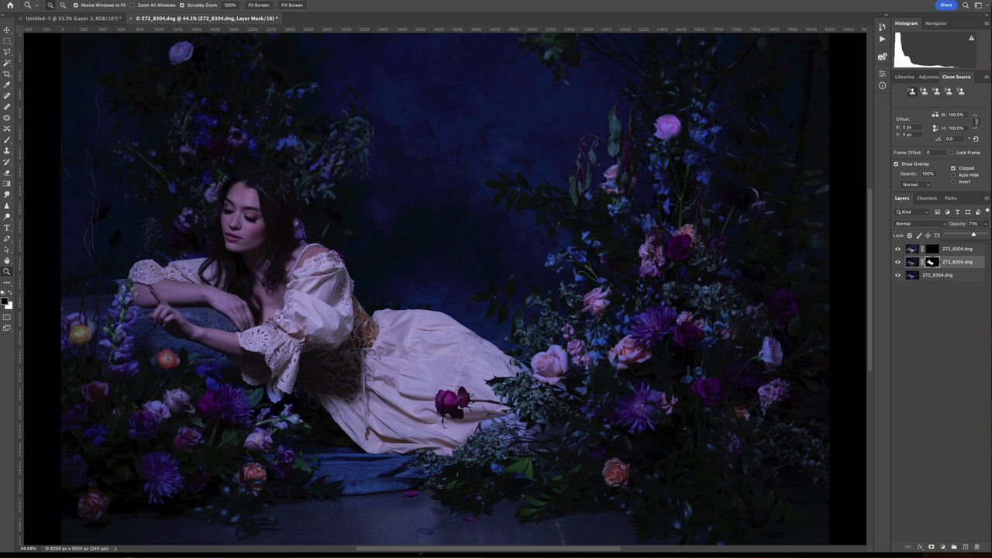
scroll(391, 306, "down", 5)
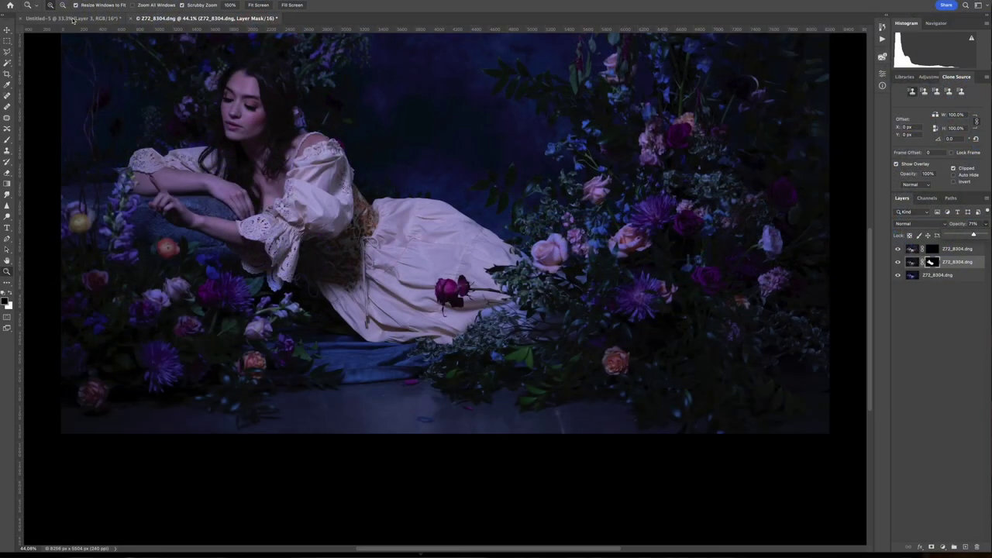
left_click(72, 18)
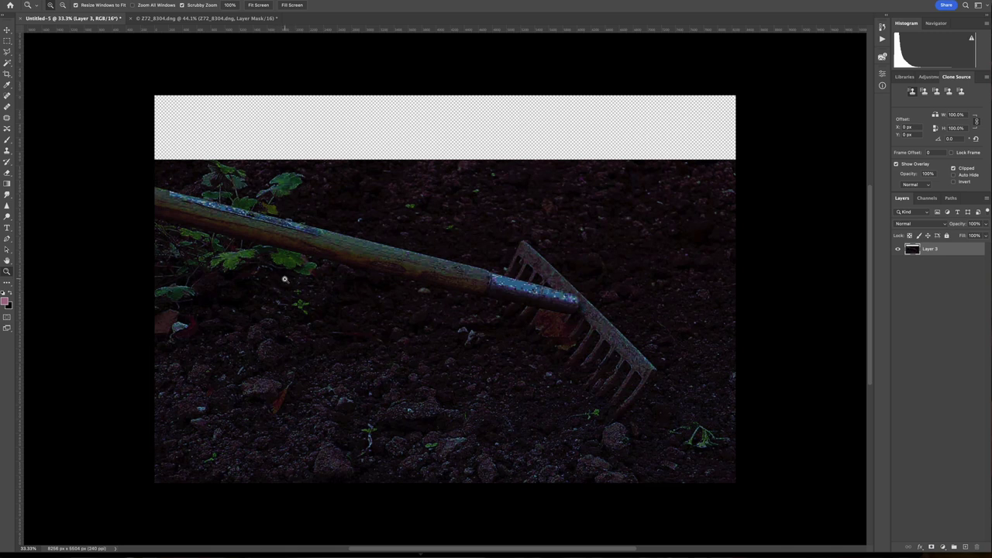
Duplicate the layer with the rake and dark soil into the Z72_8304.dng document
right_click(907, 248)
right_click(912, 249)
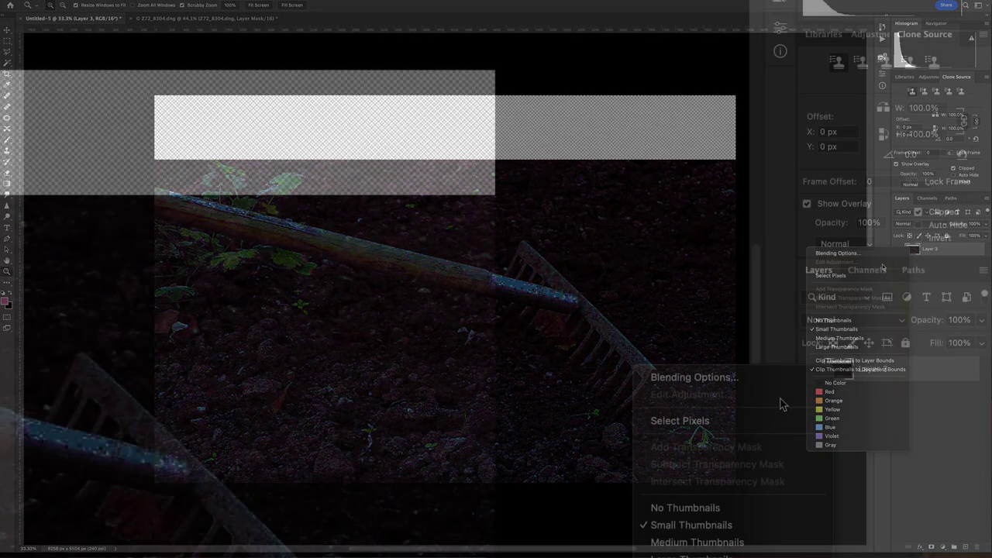
left_click(946, 252)
right_click(944, 248)
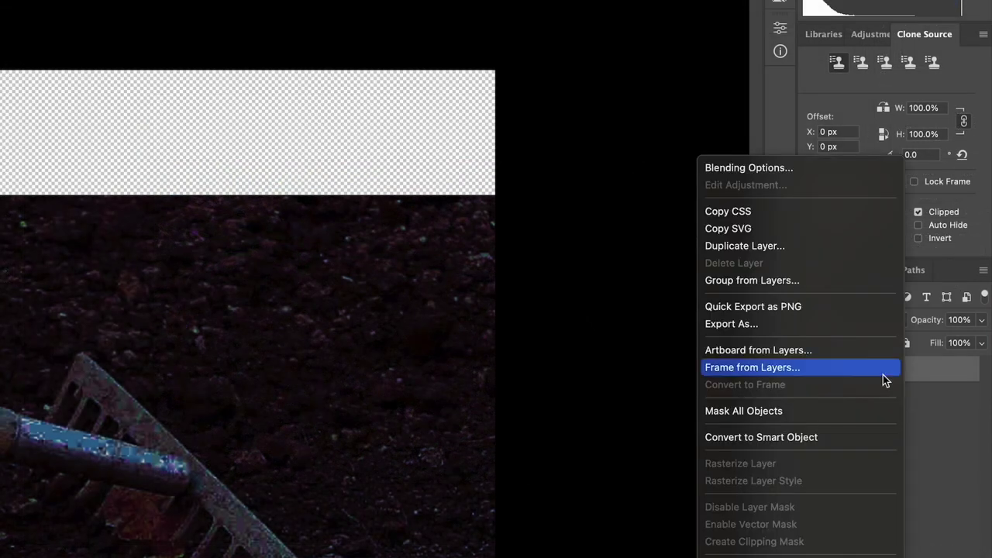
left_click(808, 247)
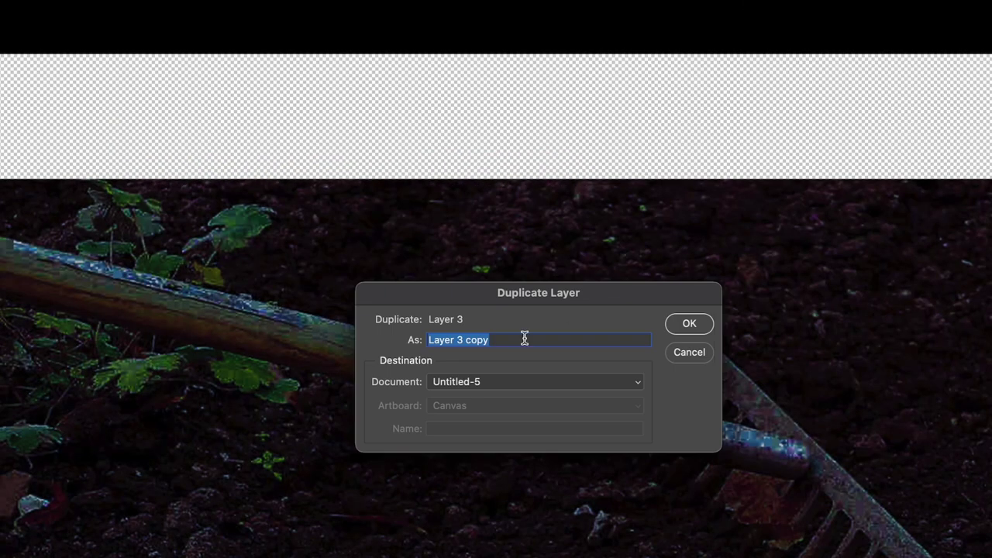
left_click(499, 387)
left_click(505, 403)
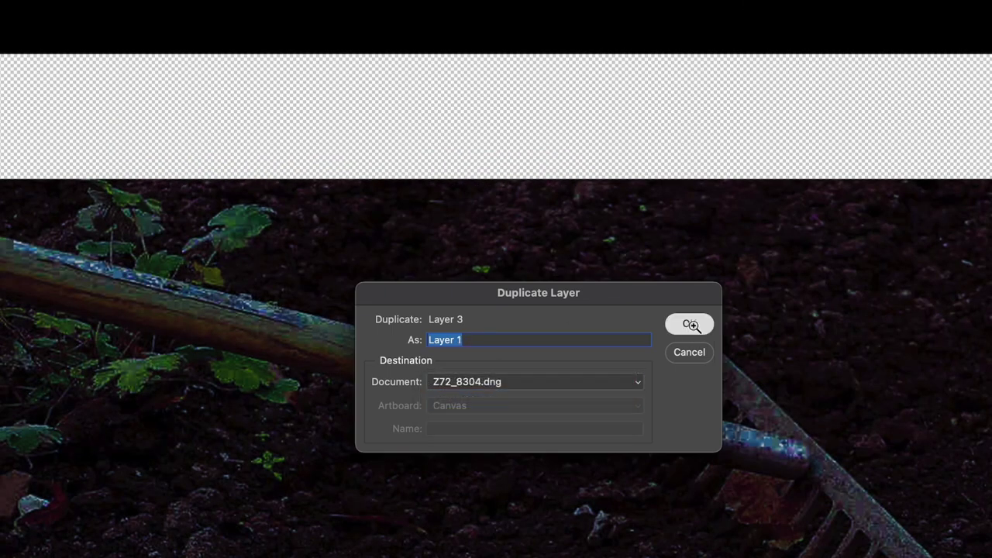
left_click(689, 324)
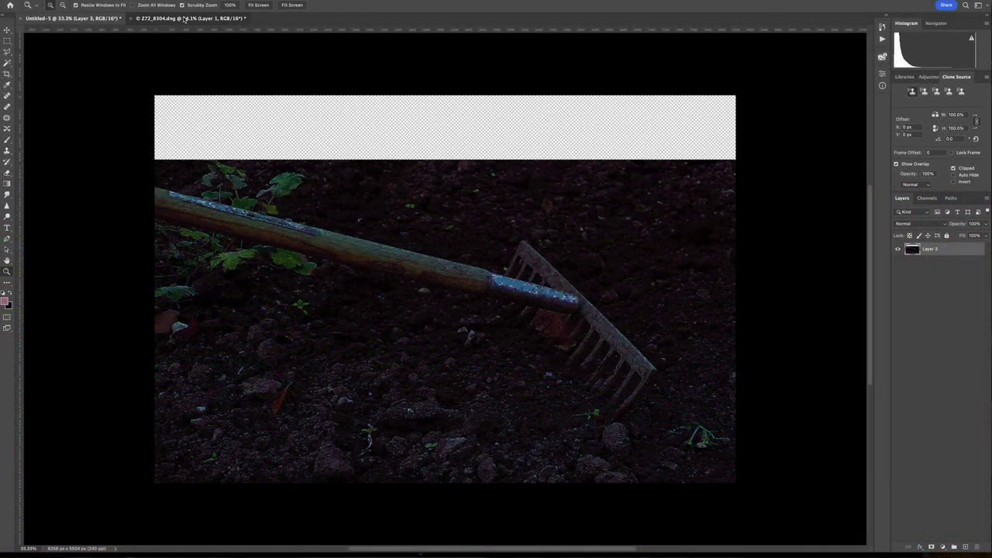
In the Z72_8304.dng document, move the soil layer directly above the bottom layer and hide it
left_click(184, 18)
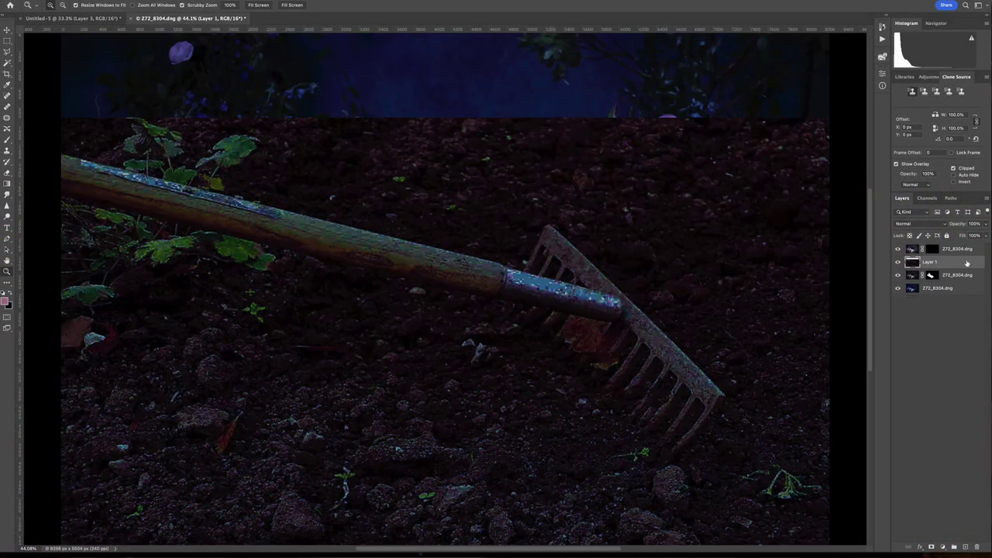
left_click_drag(965, 262, 967, 278)
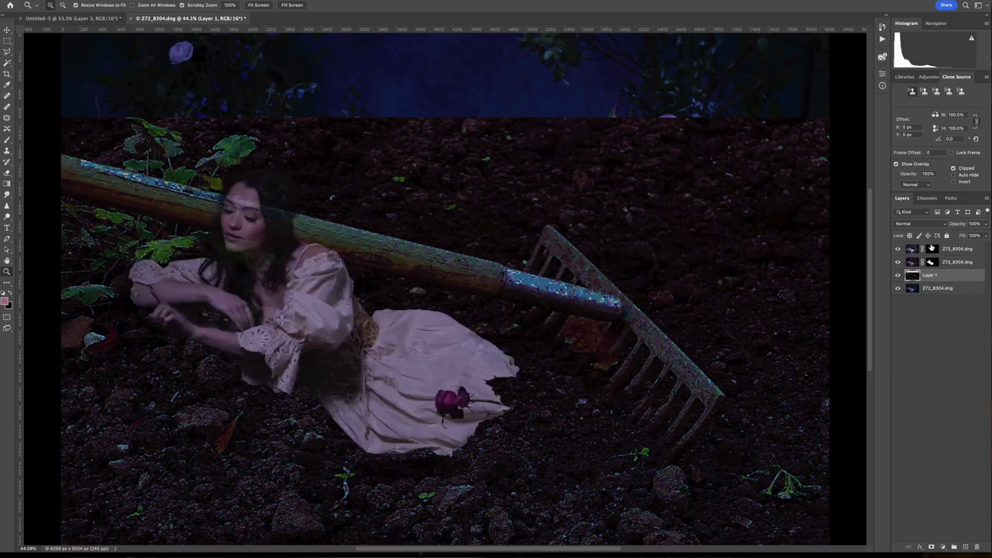
left_click(898, 275)
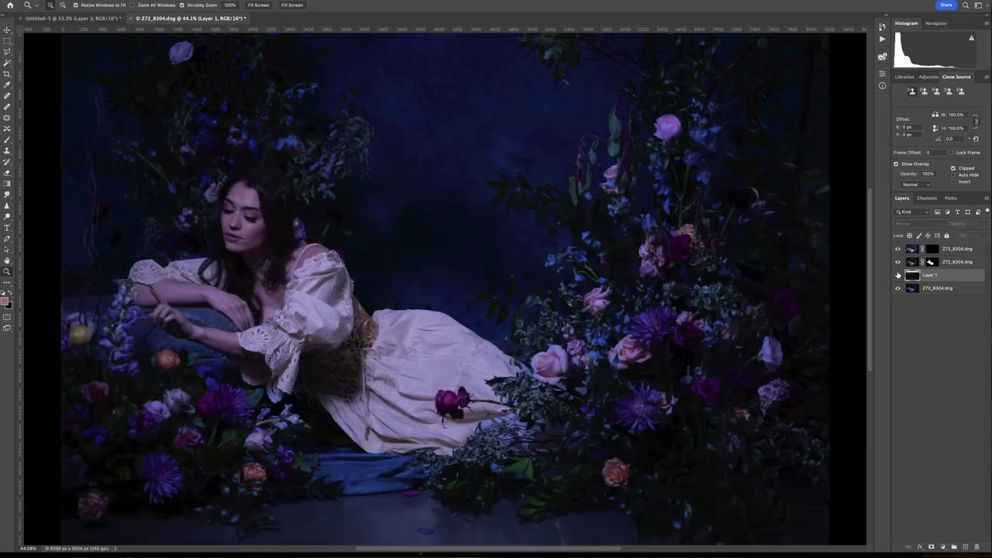
Select the bare floor with the Polygonal Lasso, tracing beneath the flowers, blue cloth and leaves and closing below the image's lower edge
scroll(268, 343, "down", 3)
left_click_drag(57, 459, 62, 455)
left_click_drag(289, 439, 399, 329)
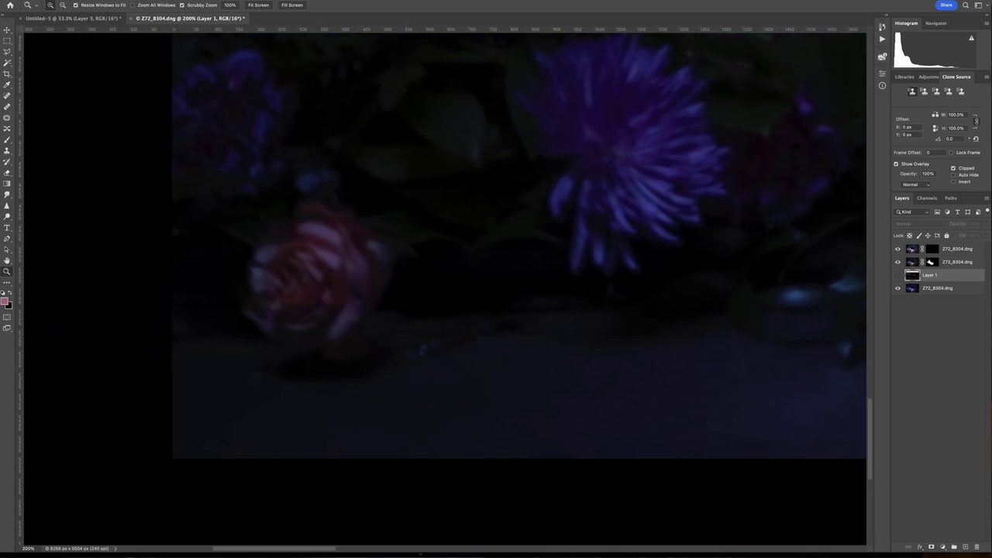
left_click(8, 53)
left_click(211, 510)
left_click(122, 489)
left_click(108, 327)
left_click(125, 269)
left_click(176, 244)
left_click(245, 267)
left_click(244, 310)
left_click(258, 331)
left_click(324, 344)
left_click(359, 328)
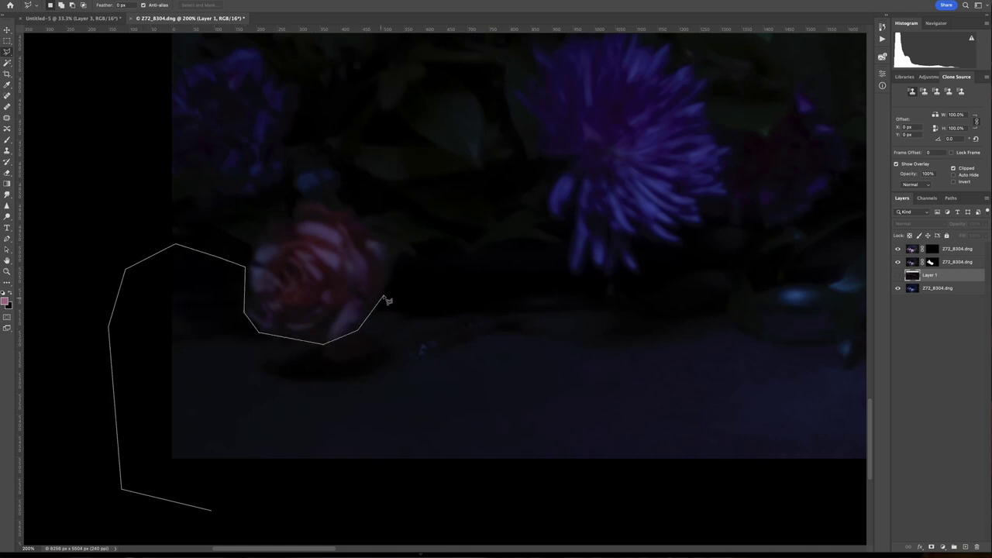
left_click(409, 280)
left_click(511, 271)
left_click(562, 252)
left_click(569, 273)
left_click(626, 289)
left_click(670, 270)
left_click(305, 279)
left_click(357, 253)
left_click(401, 242)
left_click(417, 252)
left_click(353, 274)
left_click(419, 289)
left_click(469, 288)
left_click(435, 326)
left_click(444, 348)
left_click(497, 365)
left_click(554, 347)
left_click(564, 317)
left_click(606, 312)
left_click(640, 297)
left_click(666, 283)
left_click(703, 283)
left_click(712, 243)
left_click(724, 236)
left_click(786, 233)
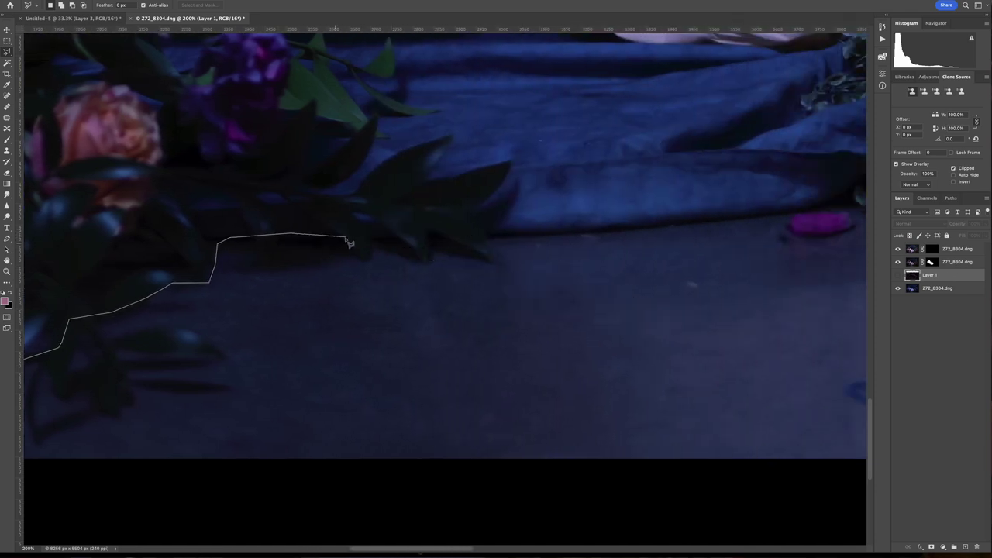
left_click(346, 236)
left_click(365, 260)
left_click(381, 241)
left_click(429, 255)
left_click(427, 235)
left_click(508, 264)
left_click(483, 234)
left_click(601, 235)
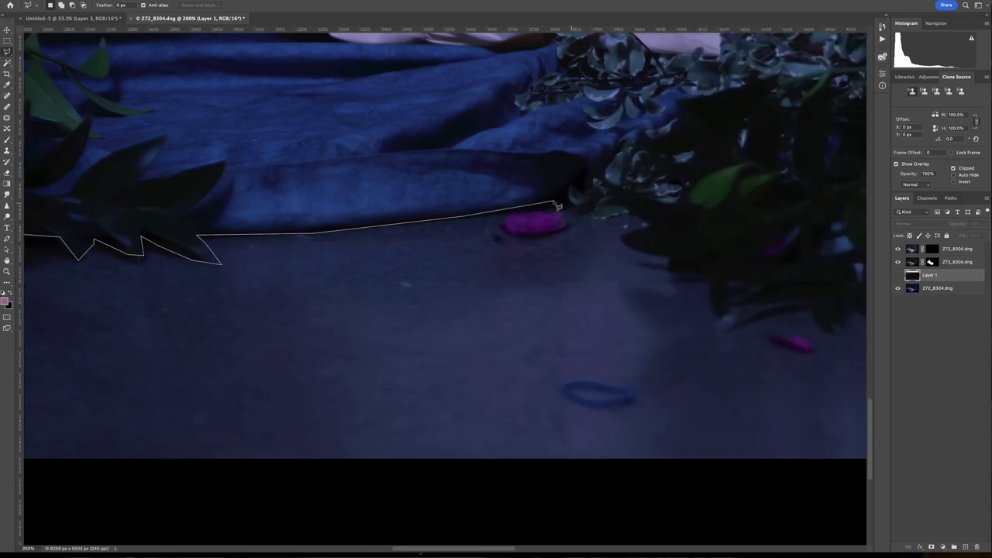
left_click(569, 194)
left_click(581, 212)
left_click(588, 206)
left_click(594, 216)
left_click(618, 212)
left_click(648, 222)
left_click(621, 233)
left_click(624, 241)
left_click(670, 257)
left_click(671, 272)
left_click(721, 280)
left_click(714, 314)
left_click(745, 301)
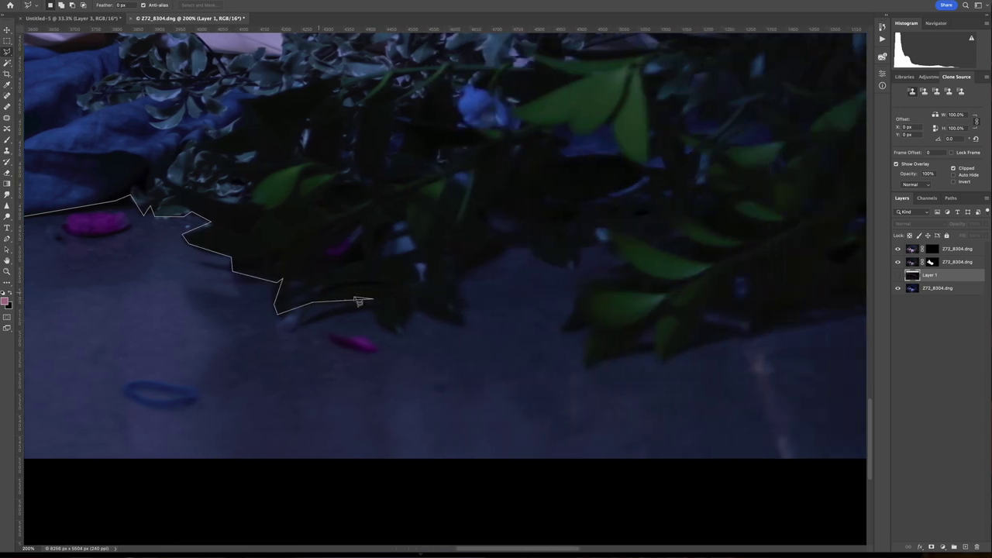
left_click(362, 299)
left_click(410, 306)
left_click(458, 324)
left_click(461, 287)
left_click(490, 254)
left_click(515, 246)
left_click(575, 264)
left_click(595, 234)
left_click(631, 268)
left_click(586, 286)
left_click(562, 328)
left_click(598, 327)
left_click(588, 366)
left_click(642, 340)
left_click(655, 316)
left_click(656, 355)
left_click(741, 272)
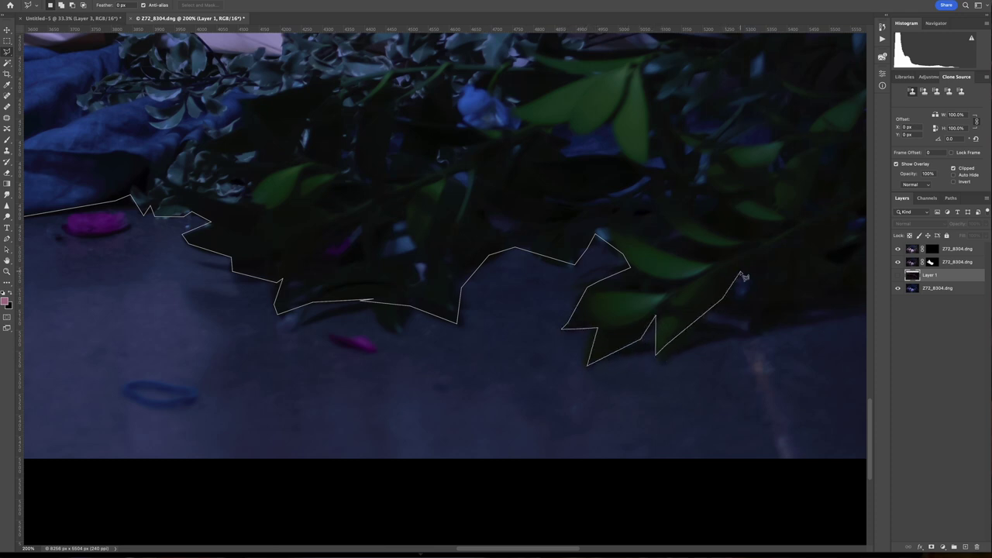
left_click(756, 328)
left_click(786, 312)
scroll(809, 324, "right", 5)
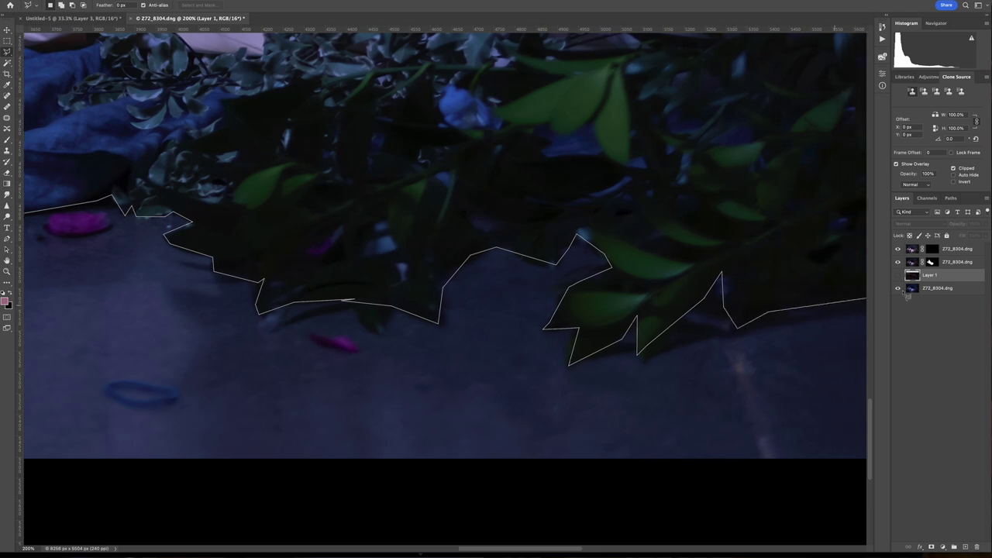
left_click(576, 317)
left_click(657, 284)
left_click(772, 288)
scroll(860, 365, "right", 5)
left_click(765, 380)
left_click(806, 339)
left_click(847, 397)
scroll(865, 407, "right", 6)
left_click(763, 388)
left_click(753, 470)
left_click(828, 478)
left_click(603, 535)
left_click(110, 518)
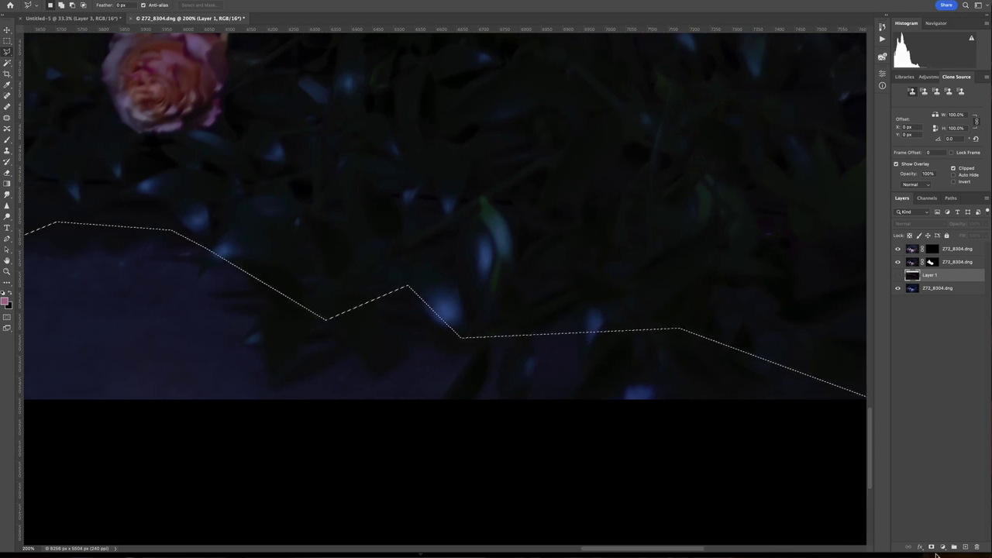
Turn the floor selection into a layer mask on the soil layer and show that layer with the whole image in view
left_click(932, 547)
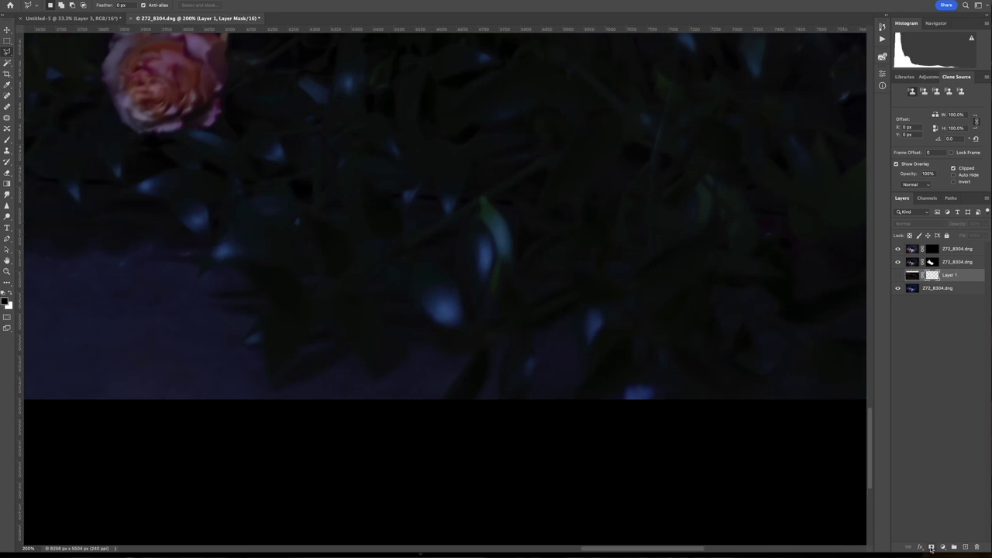
left_click(897, 275)
key("z")
right_click(174, 254)
left_click(183, 259)
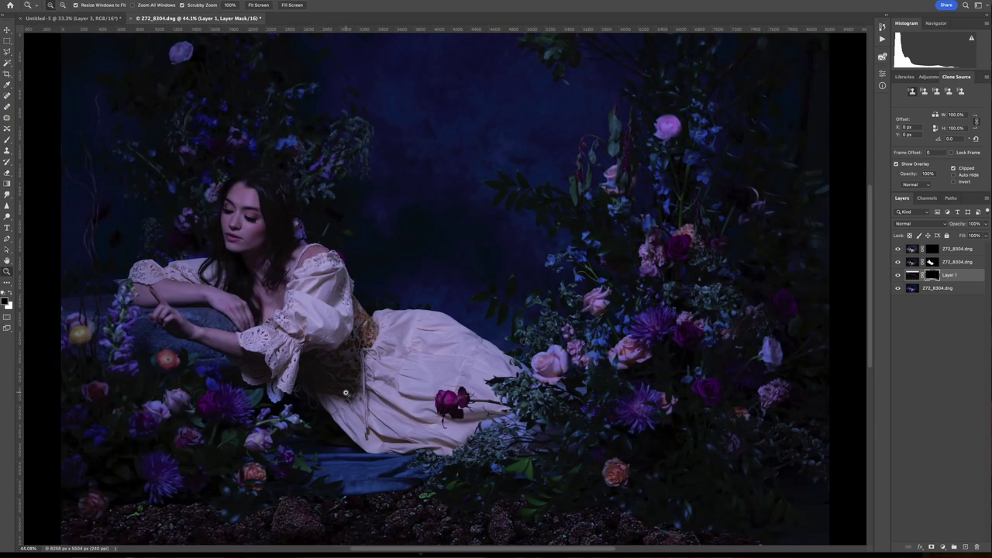
Paint black on the soil layer's mask along the lower-left flowers and leaves, and undo the stroke beneath the blue cloth
scroll(346, 392, "down", 5)
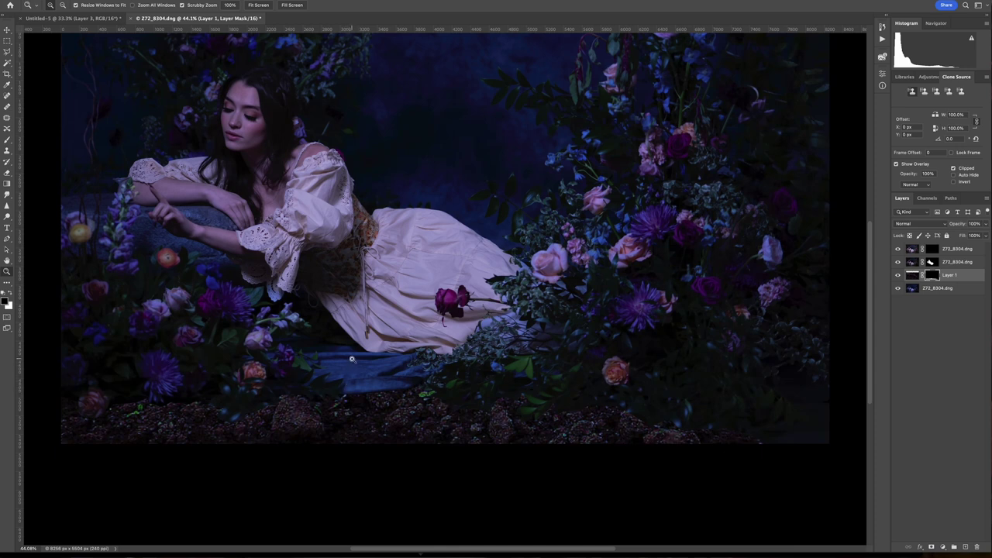
left_click_drag(64, 400, 67, 399)
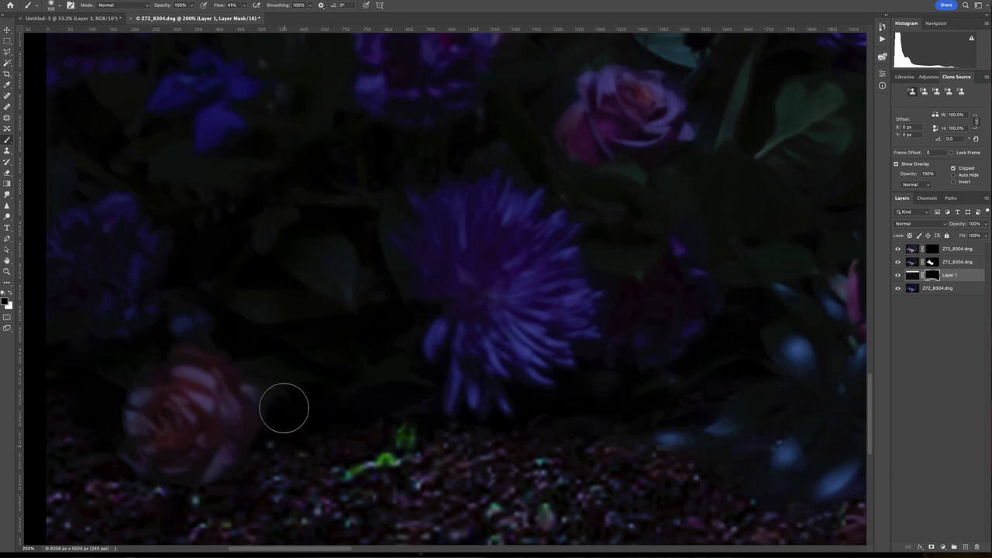
left_click_drag(634, 398, 153, 319)
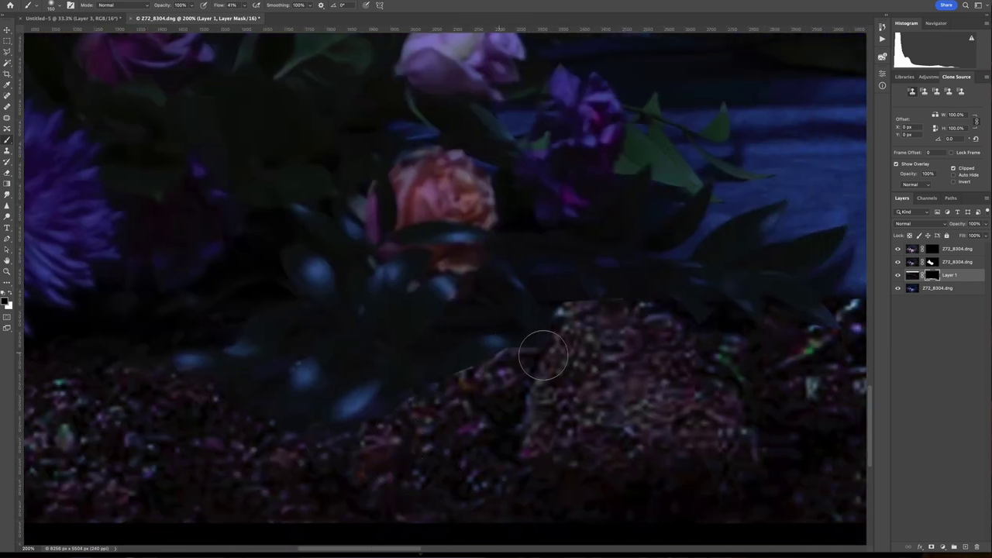
mouse_move(645, 292)
left_mouse_down()
mouse_move(594, 310)
mouse_move(664, 307)
mouse_move(638, 326)
mouse_move(698, 338)
mouse_move(704, 311)
mouse_move(773, 361)
mouse_move(755, 379)
mouse_move(787, 334)
mouse_move(787, 345)
mouse_move(616, 323)
mouse_move(514, 359)
mouse_move(527, 358)
mouse_move(423, 378)
mouse_move(395, 403)
left_mouse_up()
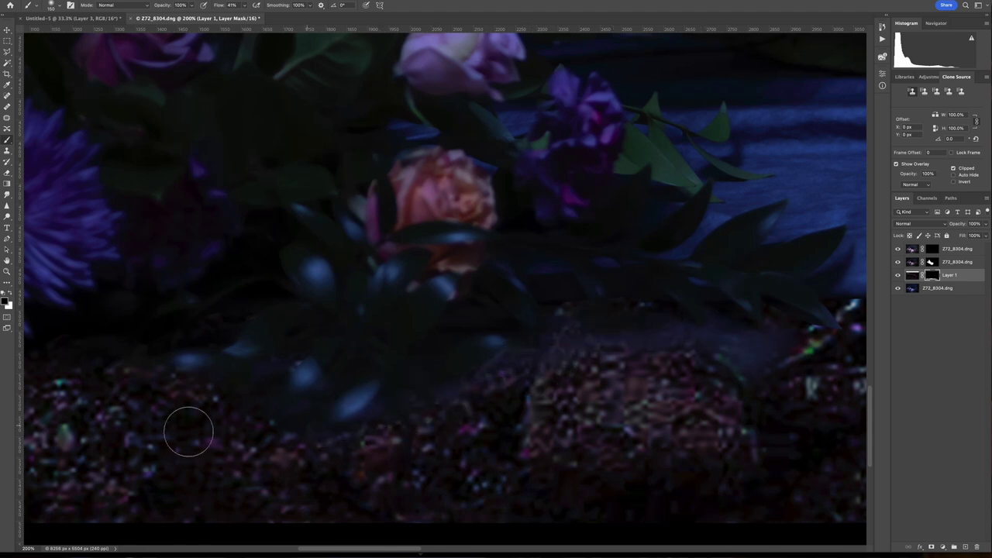
left_click_drag(497, 378, 16, 326)
left_click_drag(221, 281, 326, 246)
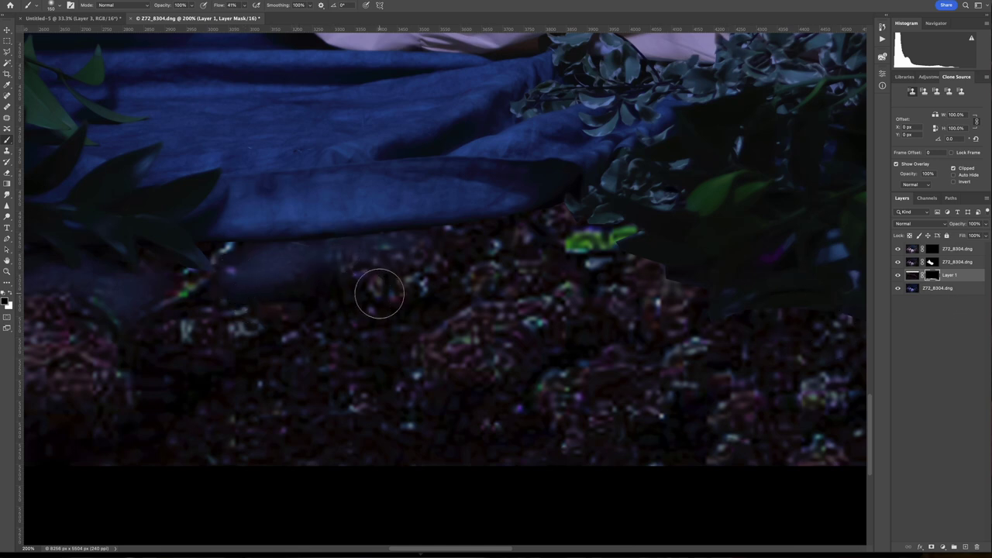
key("ctrl+z")
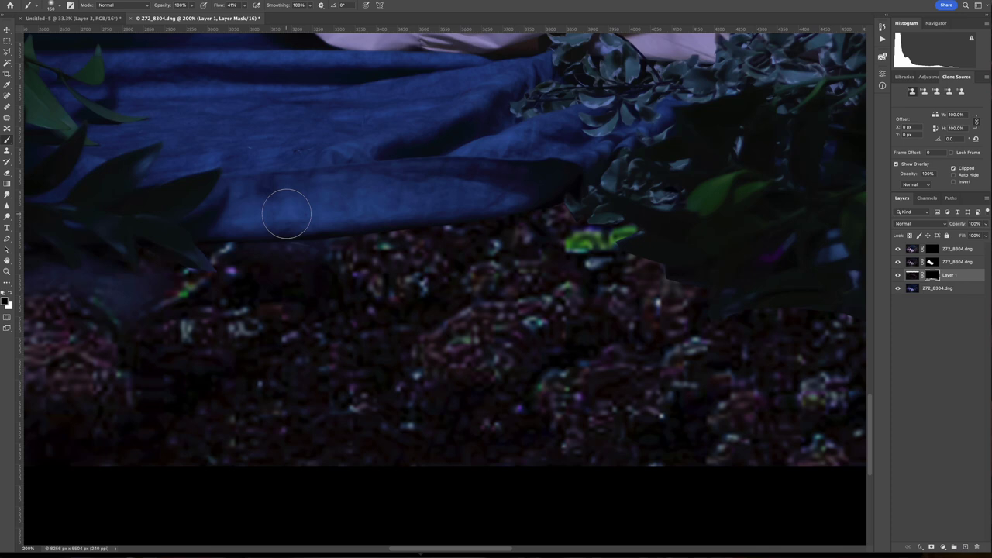
Paint white on the soil layer's mask over the blue cloth beneath the dress to cover it with soil
mouse_move(199, 222)
left_mouse_down()
mouse_move(232, 236)
mouse_move(210, 222)
left_mouse_up()
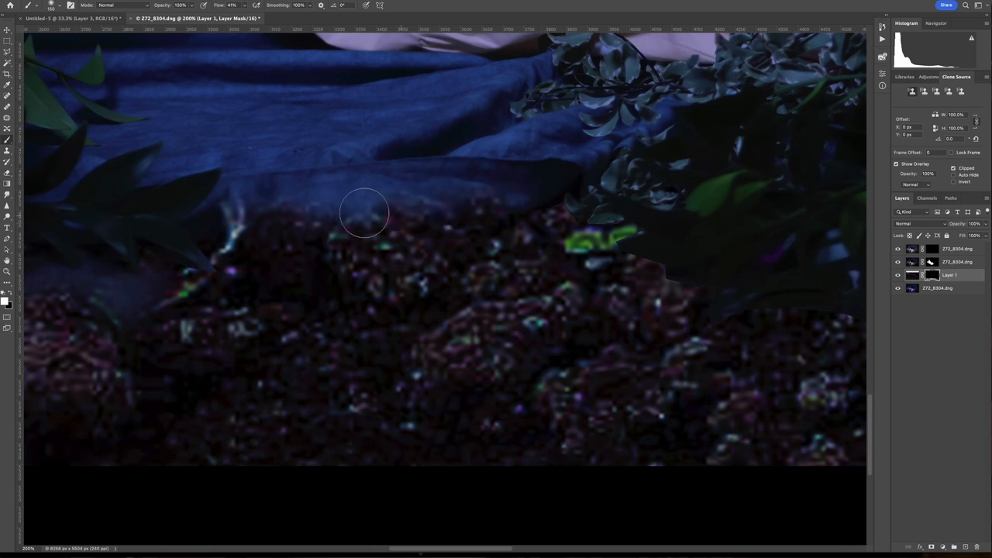
scroll(368, 201, "up", 2)
mouse_move(341, 190)
left_mouse_down()
mouse_move(443, 233)
mouse_move(567, 194)
mouse_move(638, 187)
mouse_move(651, 163)
mouse_move(687, 144)
mouse_move(535, 177)
mouse_move(497, 162)
mouse_move(516, 232)
mouse_move(467, 269)
left_mouse_up()
mouse_move(191, 259)
left_mouse_down()
mouse_move(259, 221)
mouse_move(225, 313)
mouse_move(217, 269)
mouse_move(229, 220)
mouse_move(181, 245)
mouse_move(265, 179)
mouse_move(112, 206)
mouse_move(159, 206)
mouse_move(124, 227)
mouse_move(88, 196)
mouse_move(22, 242)
mouse_move(51, 211)
mouse_move(22, 240)
mouse_move(120, 185)
mouse_move(43, 214)
mouse_move(68, 134)
mouse_move(60, 124)
mouse_move(97, 110)
mouse_move(38, 112)
mouse_move(50, 96)
mouse_move(220, 95)
mouse_move(407, 111)
mouse_move(189, 73)
mouse_move(538, 104)
mouse_move(334, 111)
mouse_move(293, 105)
mouse_move(565, 110)
mouse_move(534, 109)
mouse_move(568, 100)
mouse_move(531, 110)
mouse_move(550, 129)
mouse_move(420, 181)
mouse_move(418, 205)
mouse_move(476, 146)
mouse_move(336, 166)
mouse_move(432, 112)
mouse_move(457, 121)
mouse_move(81, 151)
mouse_move(180, 137)
mouse_move(173, 127)
mouse_move(142, 203)
mouse_move(132, 160)
mouse_move(135, 199)
mouse_move(145, 169)
mouse_move(205, 169)
mouse_move(229, 197)
mouse_move(141, 162)
left_mouse_up()
mouse_move(218, 180)
left_mouse_down()
mouse_move(237, 223)
mouse_move(191, 150)
mouse_move(258, 181)
mouse_move(200, 102)
mouse_move(385, 143)
mouse_move(377, 177)
mouse_move(262, 210)
mouse_move(342, 217)
mouse_move(280, 187)
mouse_move(312, 212)
mouse_move(291, 231)
mouse_move(374, 211)
mouse_move(319, 224)
mouse_move(387, 160)
mouse_move(343, 239)
mouse_move(435, 197)
mouse_move(414, 196)
mouse_move(377, 162)
mouse_move(521, 120)
mouse_move(475, 174)
mouse_move(539, 213)
mouse_move(533, 244)
mouse_move(575, 134)
mouse_move(591, 160)
mouse_move(660, 142)
mouse_move(780, 308)
mouse_move(779, 292)
mouse_move(712, 407)
left_mouse_up()
mouse_move(633, 273)
left_mouse_down()
mouse_move(621, 297)
mouse_move(612, 281)
mouse_move(656, 300)
mouse_move(590, 294)
left_mouse_up()
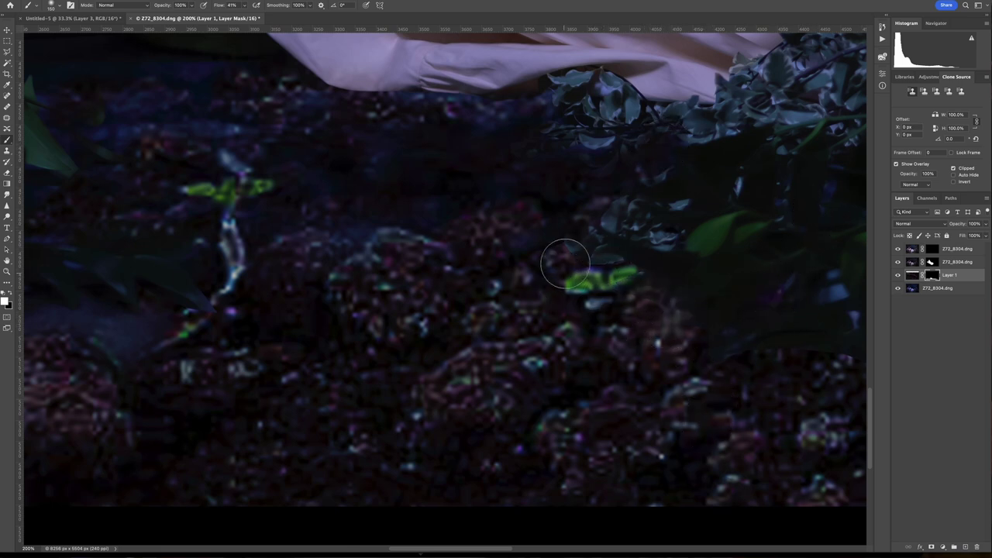
Paint white on the soil layer's mask over the bare floor around the stone below the lower-left leaves
left_click_drag(366, 257, 614, 278)
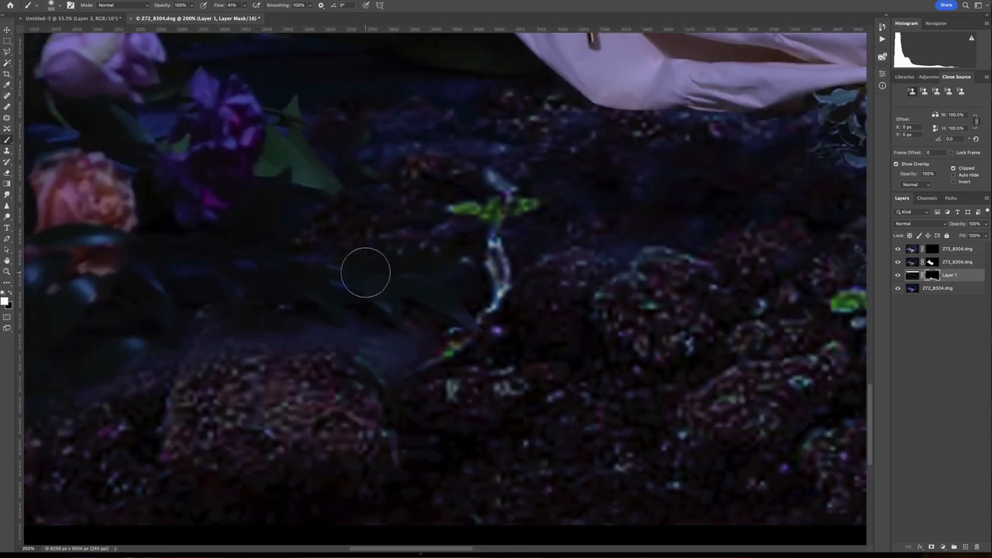
mouse_move(404, 350)
left_mouse_down()
mouse_move(255, 336)
mouse_move(138, 355)
mouse_move(111, 407)
left_mouse_up()
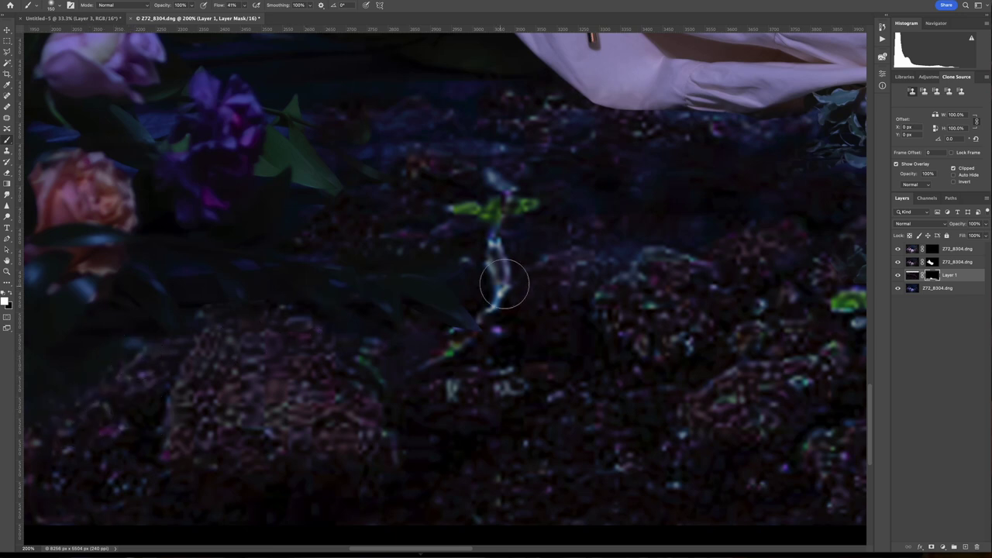
mouse_move(622, 230)
left_mouse_down()
mouse_move(270, 279)
mouse_move(492, 281)
left_mouse_up()
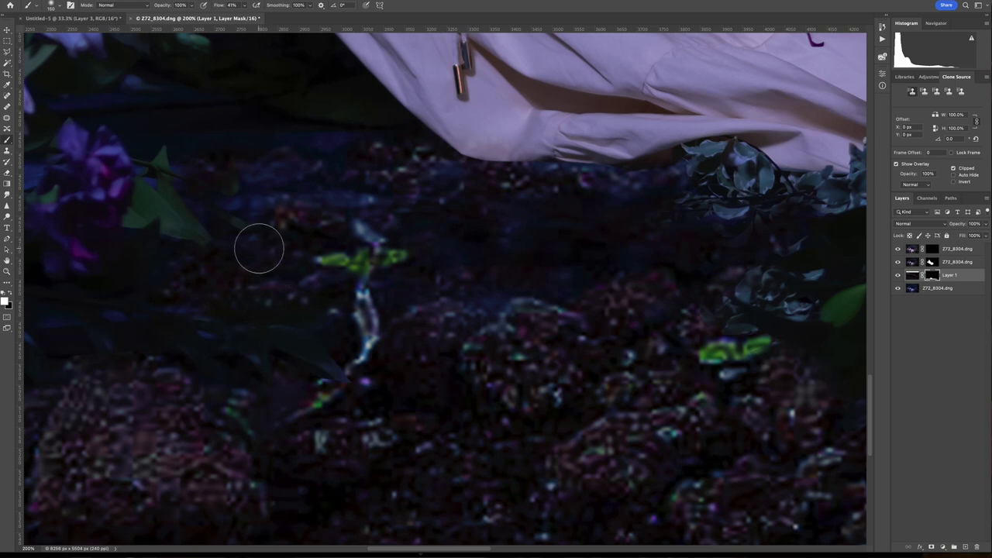
Paint white on the soil layer's mask along the hard edges beneath the leaves and orange rose at the lower right to blend in the soil
left_click_drag(686, 273, 240, 186)
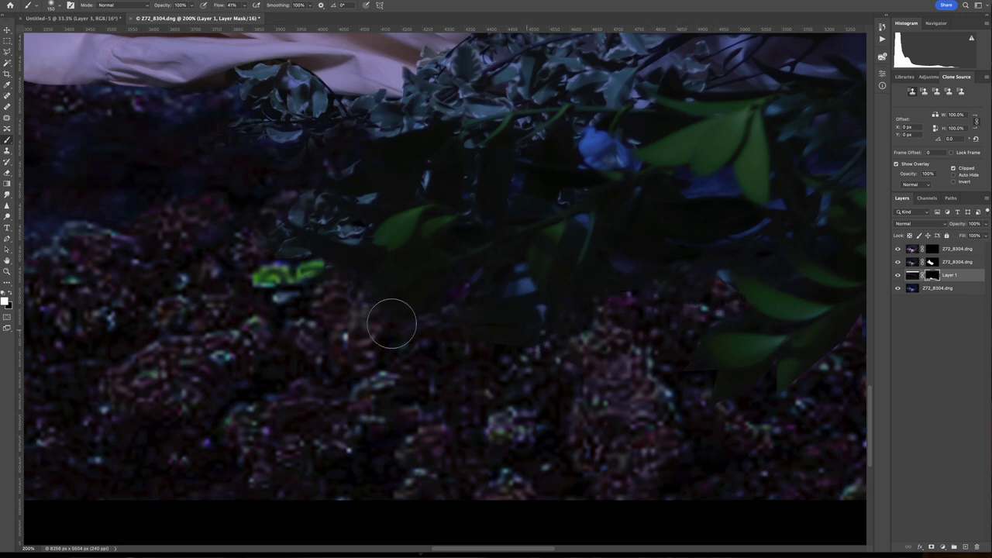
left_click(400, 290)
left_click_drag(532, 283, 106, 291)
mouse_move(233, 287)
left_mouse_down()
mouse_move(259, 328)
mouse_move(334, 329)
mouse_move(304, 333)
mouse_move(386, 315)
left_mouse_up()
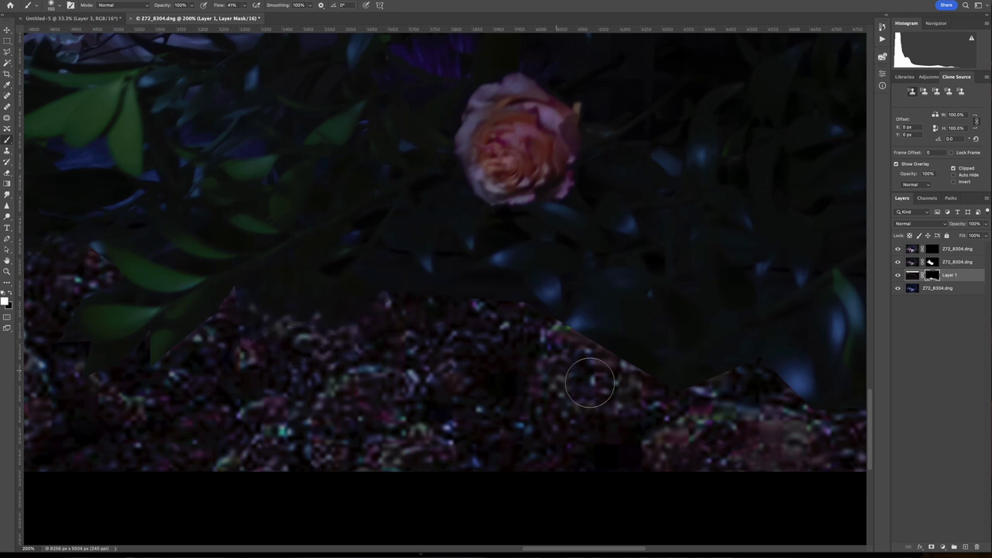
mouse_move(587, 331)
left_mouse_down()
mouse_move(663, 372)
mouse_move(621, 352)
mouse_move(676, 392)
mouse_move(717, 404)
mouse_move(757, 376)
left_mouse_up()
left_click_drag(813, 406, 771, 381)
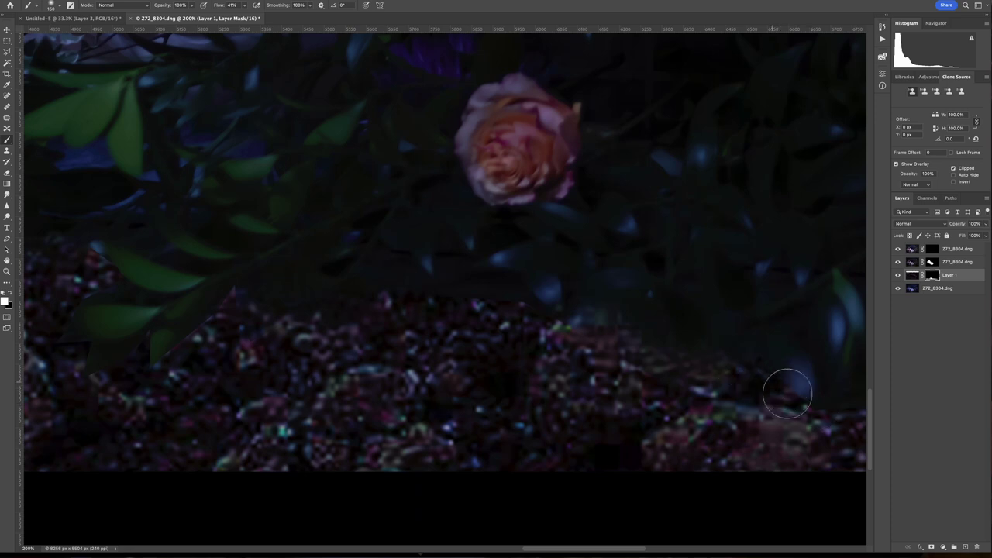
left_click_drag(184, 338, 213, 310)
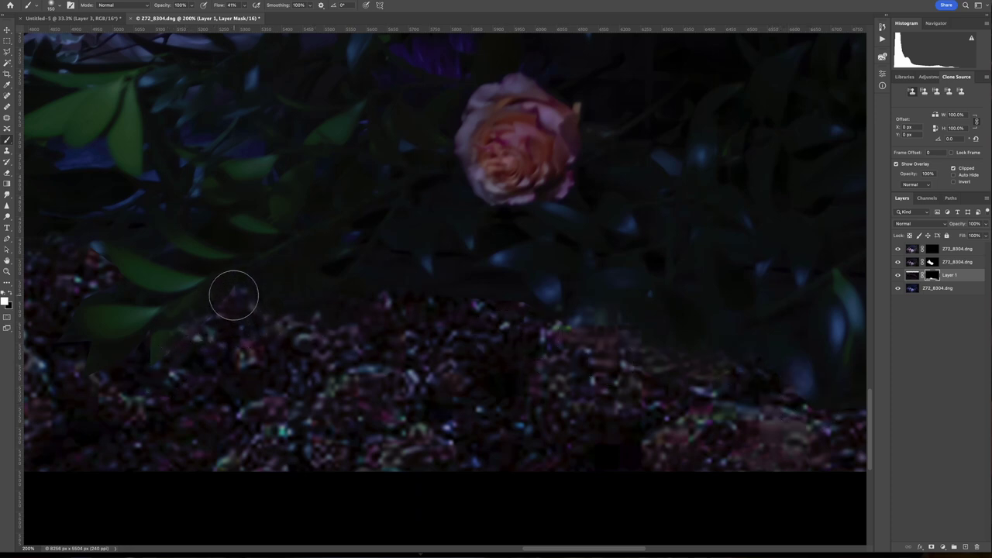
Soften the soil edge around the green leaves left of the orange rose by painting white on the soil layer's mask
scroll(565, 350, "right", 10)
scroll(354, 310, "down", 2)
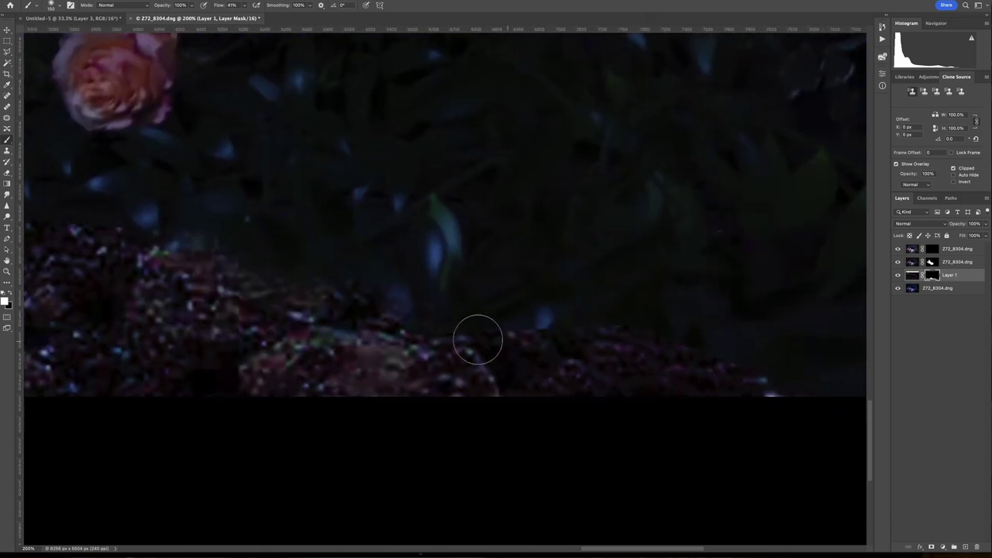
scroll(421, 337, "left", 10)
scroll(421, 337, "up", 2)
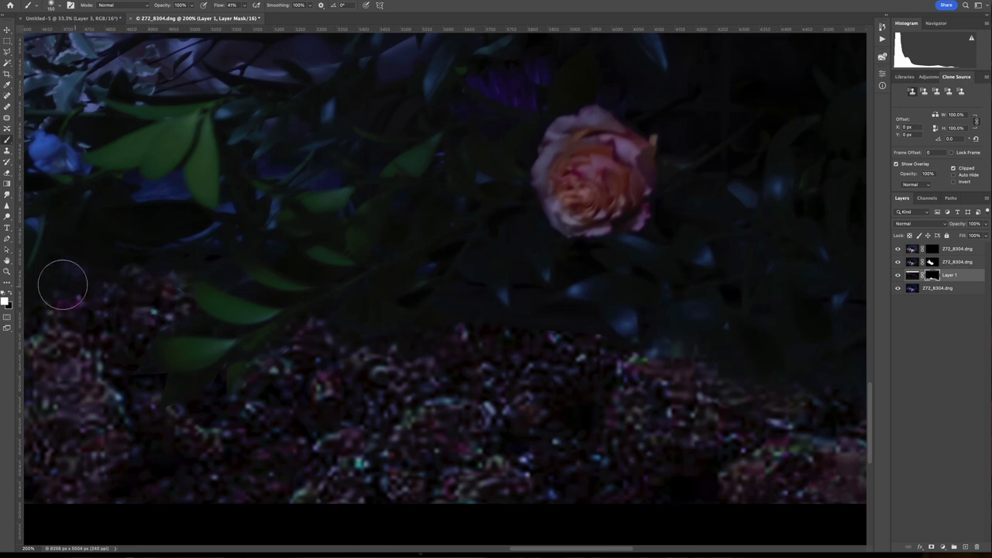
left_click_drag(85, 310, 393, 300)
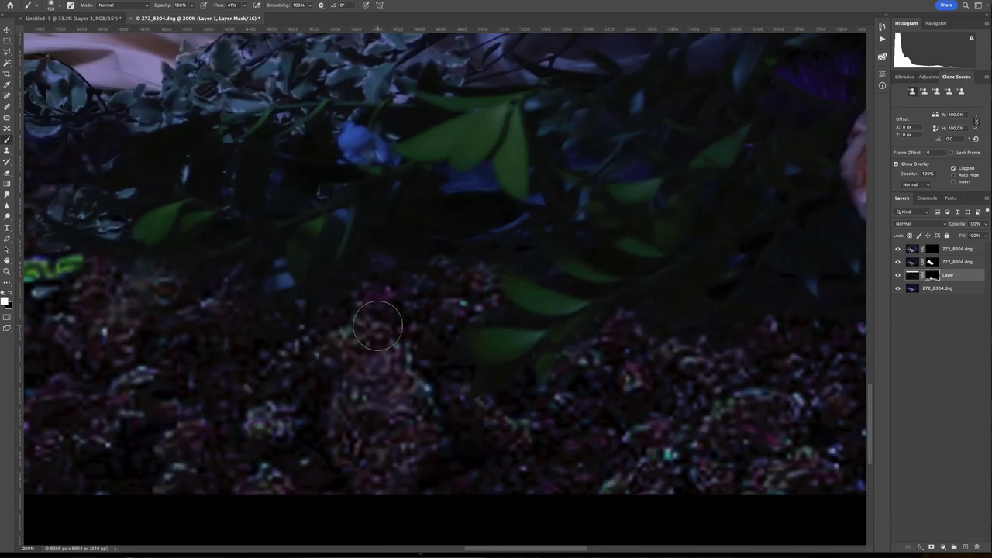
left_click_drag(306, 372, 534, 395)
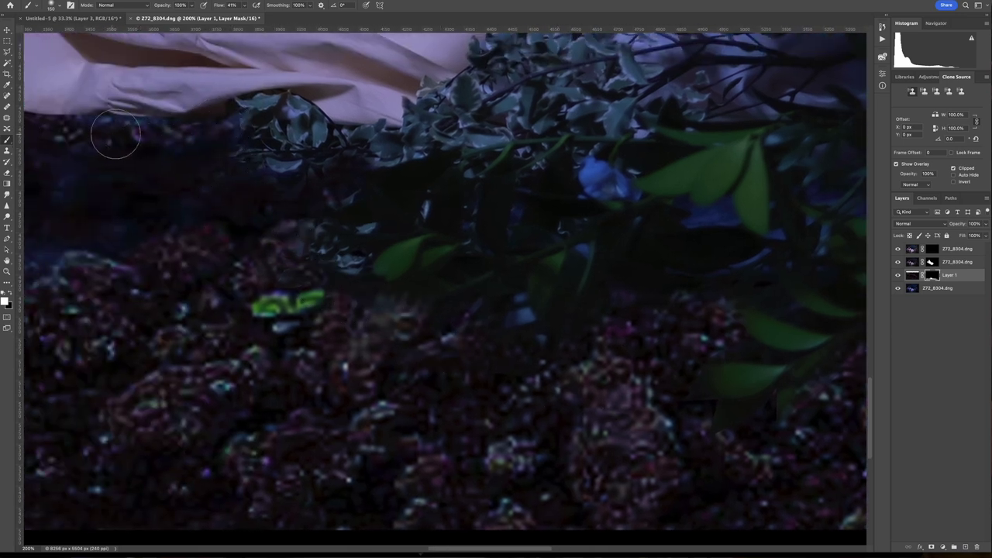
left_click_drag(151, 237, 536, 293)
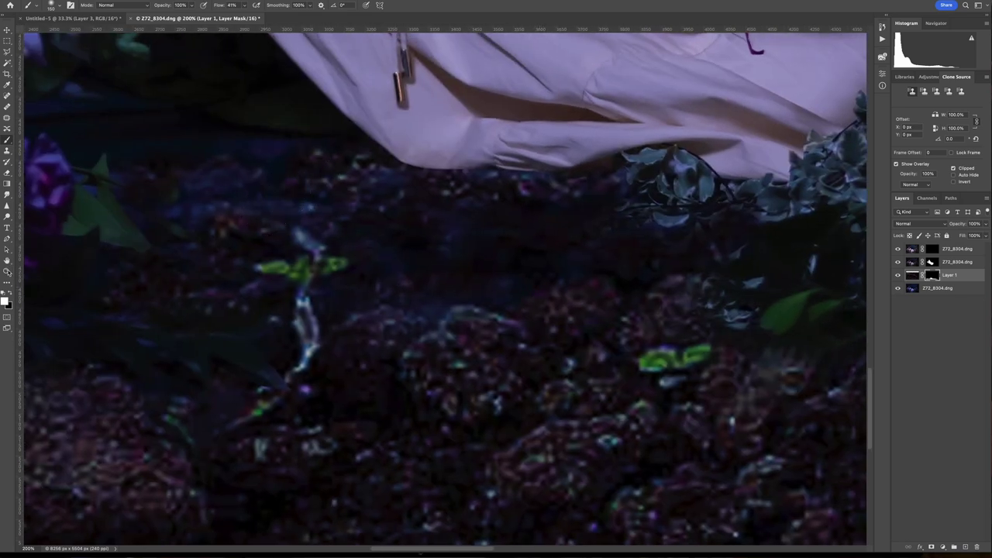
Select the top raw layer's mask and paint white over the woman's face with an enlarged brush to brighten it
left_click(7, 271)
right_click(171, 246)
left_click(186, 248)
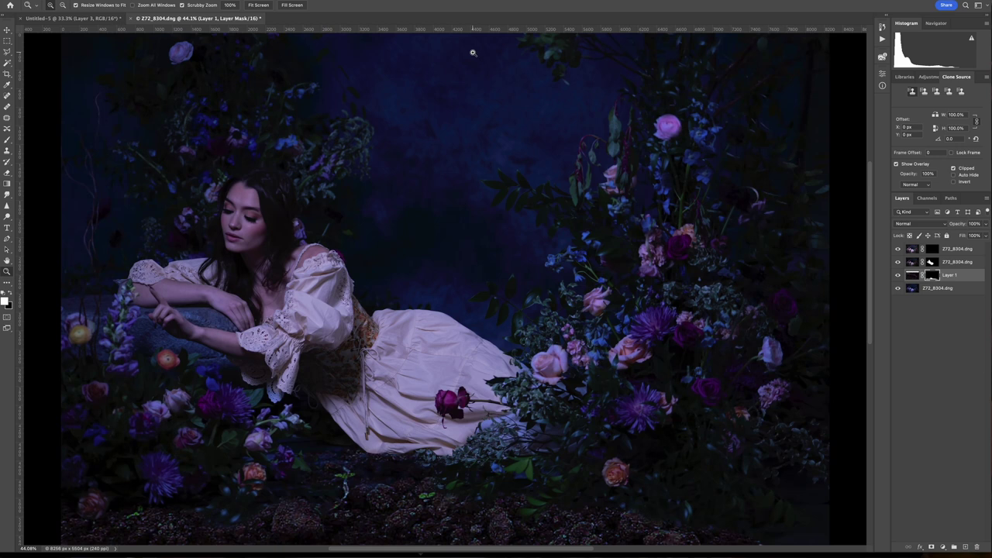
left_click(932, 249)
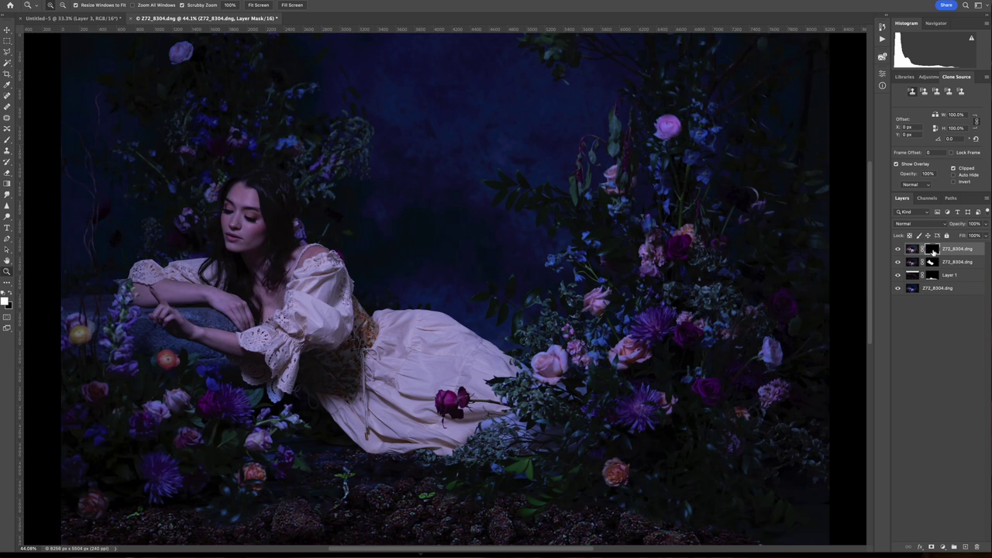
left_click(7, 140)
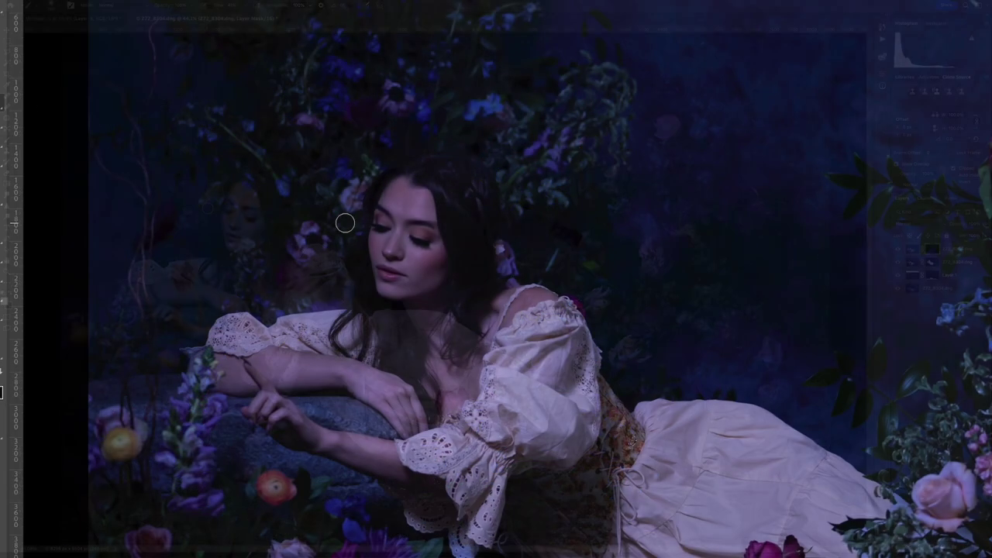
key("bracketright")
key("bracketright")
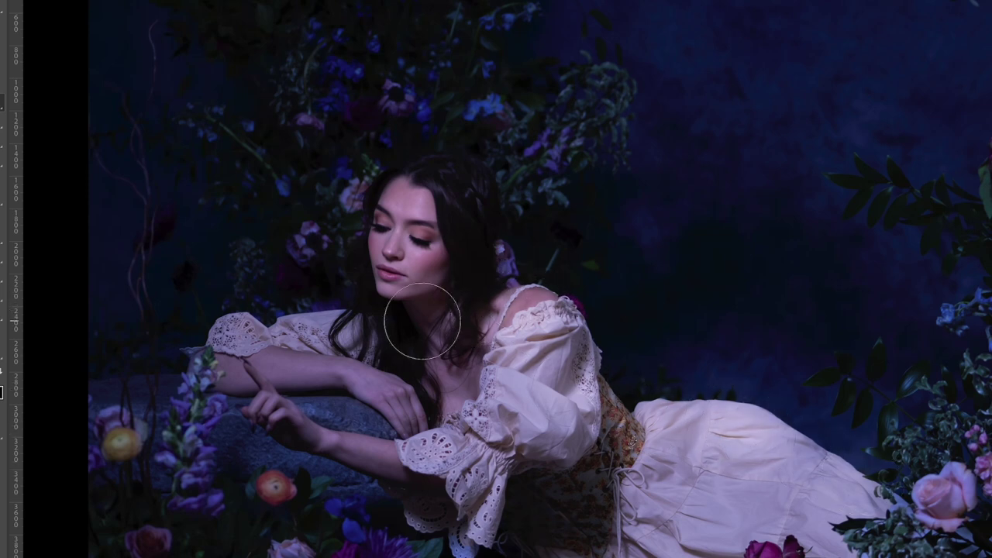
Paint the top raw layer's mask over the lace sleeve, forearms and hands with a smaller brush
key("bracketleft")
key("bracketleft")
key("bracketleft")
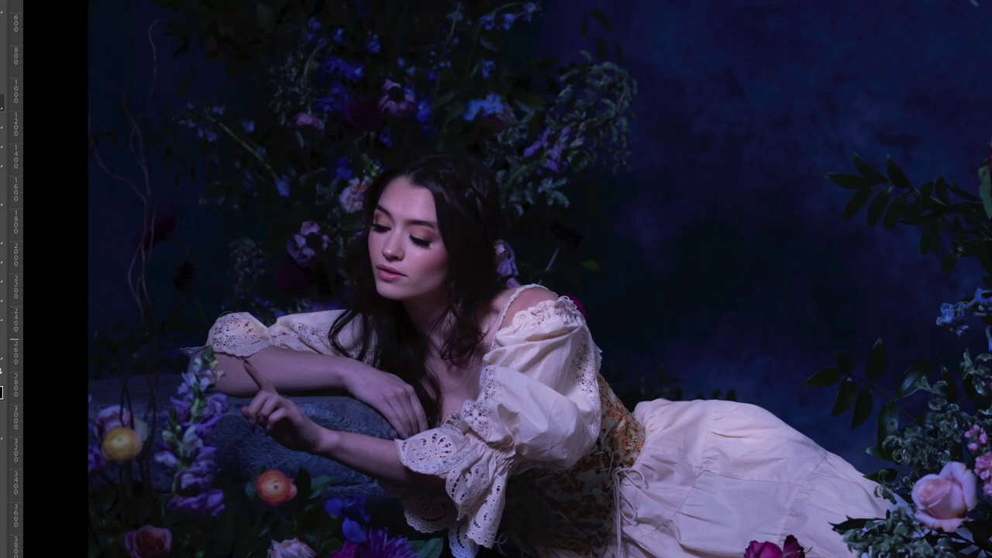
mouse_move(222, 348)
left_mouse_down()
mouse_move(301, 341)
mouse_move(298, 361)
mouse_move(403, 378)
left_mouse_up()
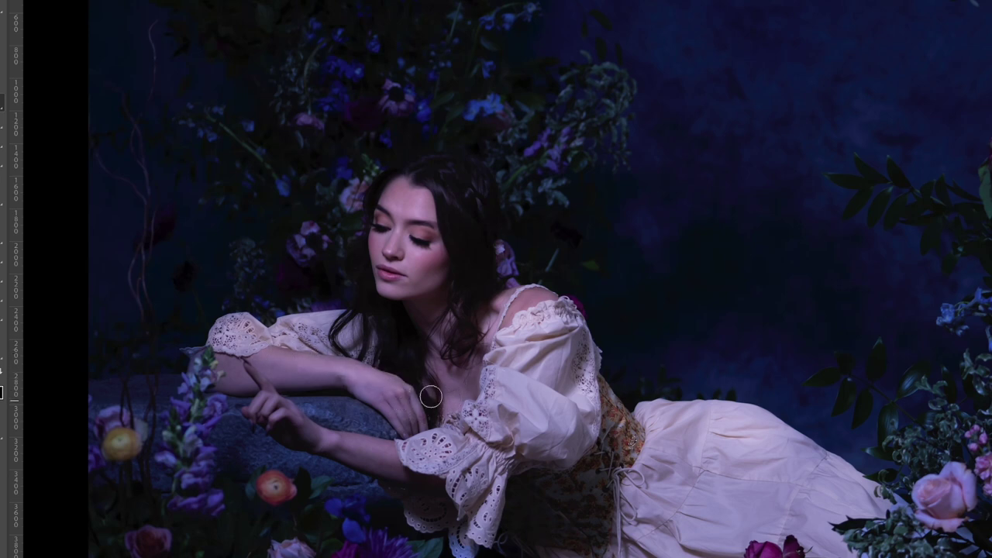
mouse_move(302, 420)
left_mouse_down()
mouse_move(383, 448)
mouse_move(256, 407)
left_mouse_up()
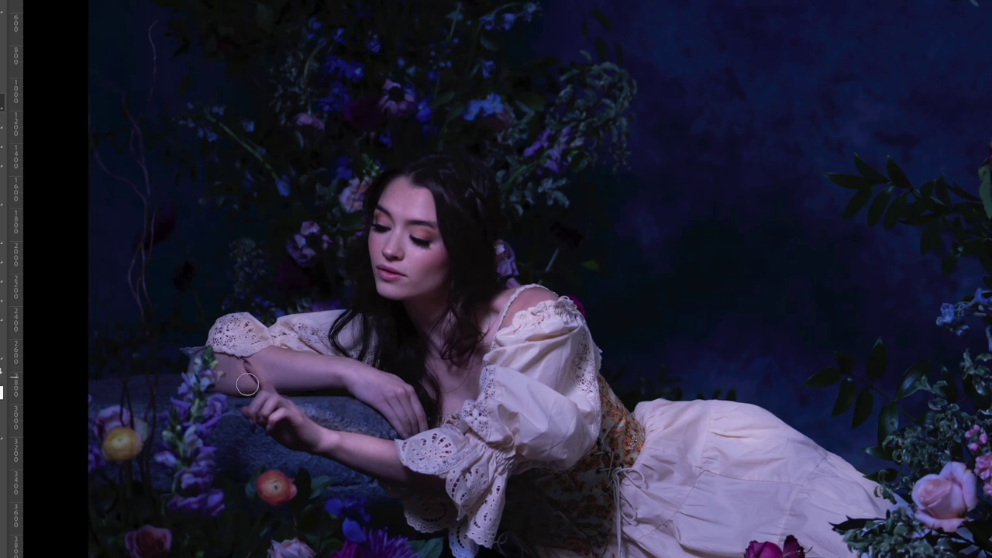
scroll(553, 483, "up", 3)
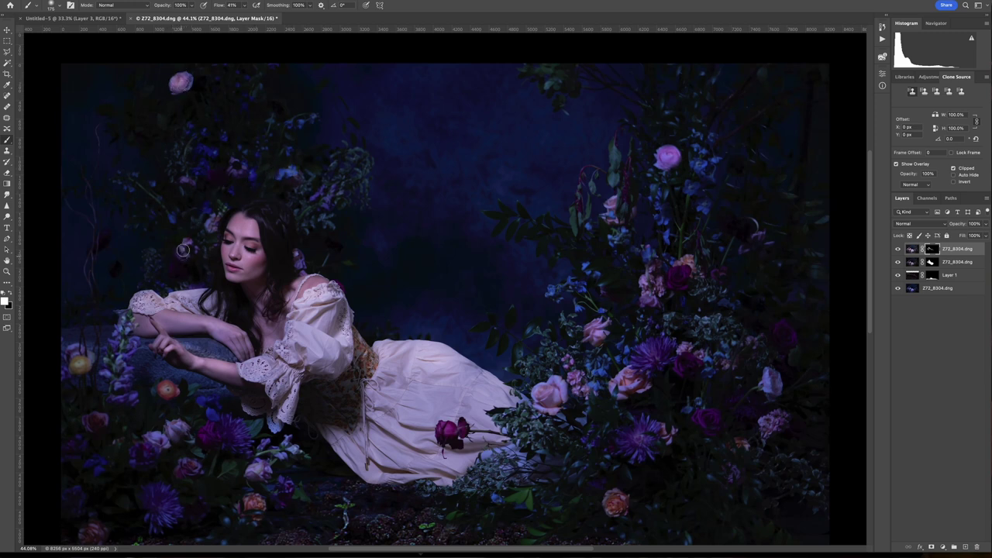
Paint white on the top raw layer's mask over the lower-left flowers to bring out their highlights, and continue to the flowers on the right
scroll(186, 256, "down", 5)
scroll(186, 256, "left", 4)
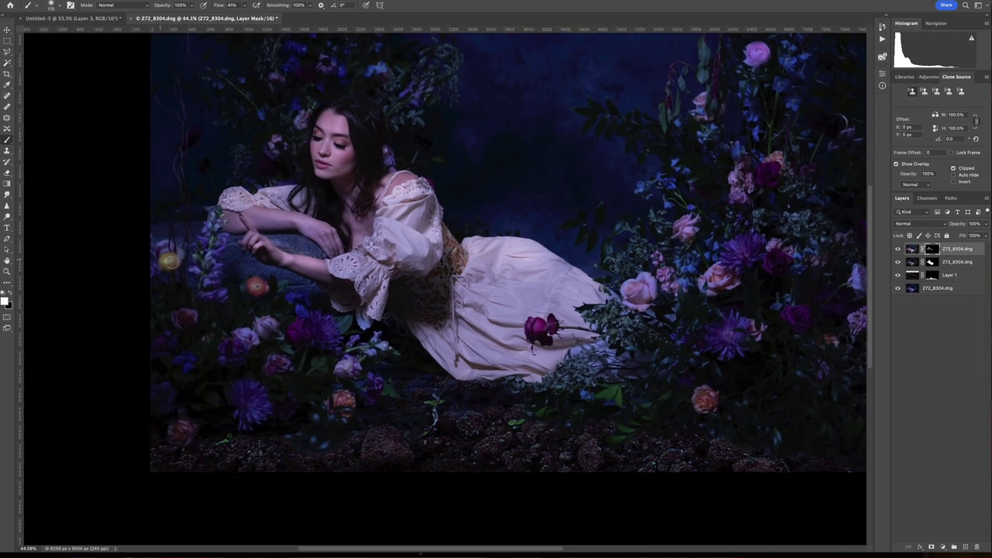
mouse_move(192, 245)
left_mouse_down()
mouse_move(212, 242)
mouse_move(212, 217)
mouse_move(208, 233)
left_mouse_up()
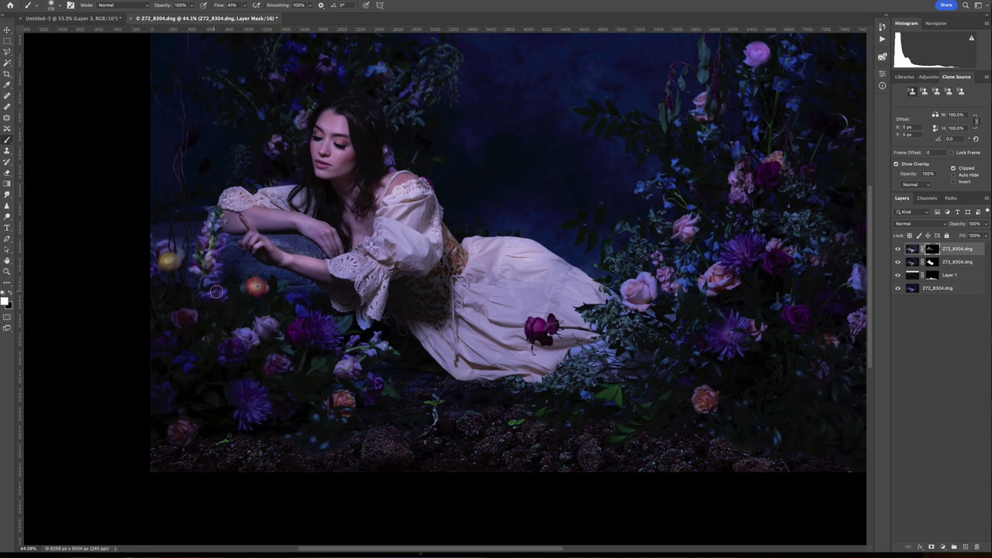
mouse_move(187, 325)
left_mouse_down()
mouse_move(224, 360)
mouse_move(174, 367)
mouse_move(184, 361)
mouse_move(158, 348)
mouse_move(240, 336)
mouse_move(195, 338)
mouse_move(258, 329)
mouse_move(247, 329)
mouse_move(273, 317)
mouse_move(262, 331)
mouse_move(275, 337)
mouse_move(303, 334)
mouse_move(310, 316)
mouse_move(327, 339)
mouse_move(333, 330)
mouse_move(304, 322)
mouse_move(299, 308)
mouse_move(338, 341)
mouse_move(352, 372)
mouse_move(348, 400)
mouse_move(283, 394)
left_mouse_up()
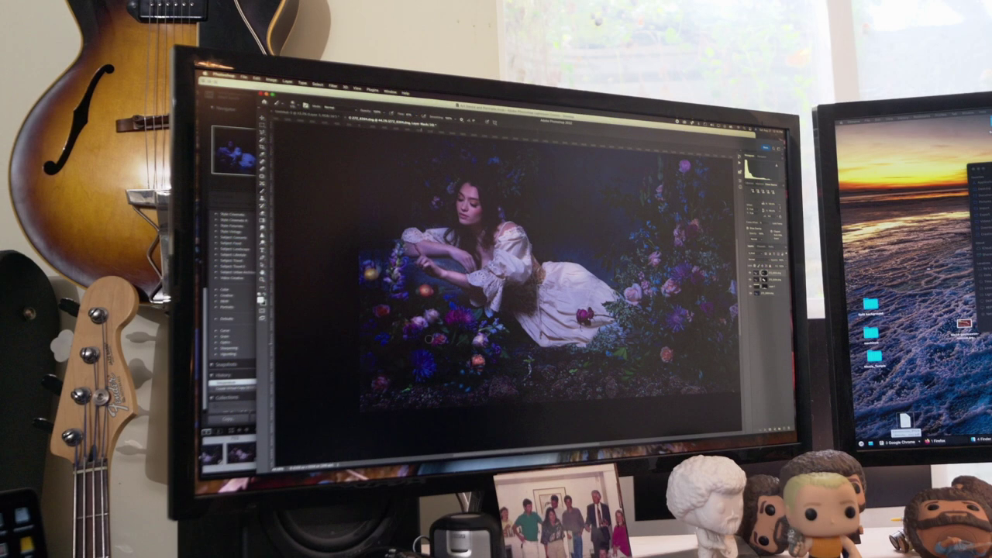
left_click_drag(428, 339, 423, 378)
scroll(504, 295, "right", 5)
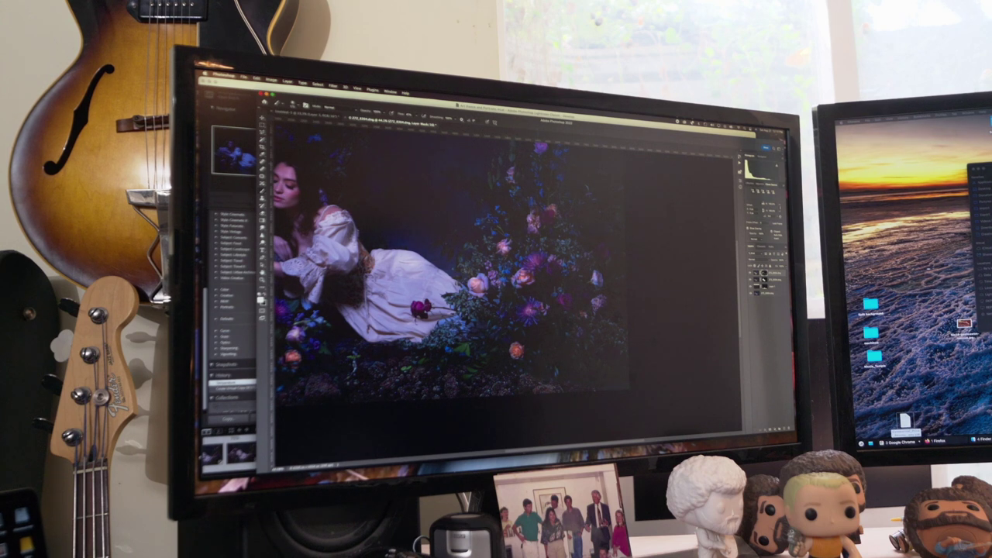
Lower the top raw layer's opacity to 83%
key("s")
key("ctrl+0")
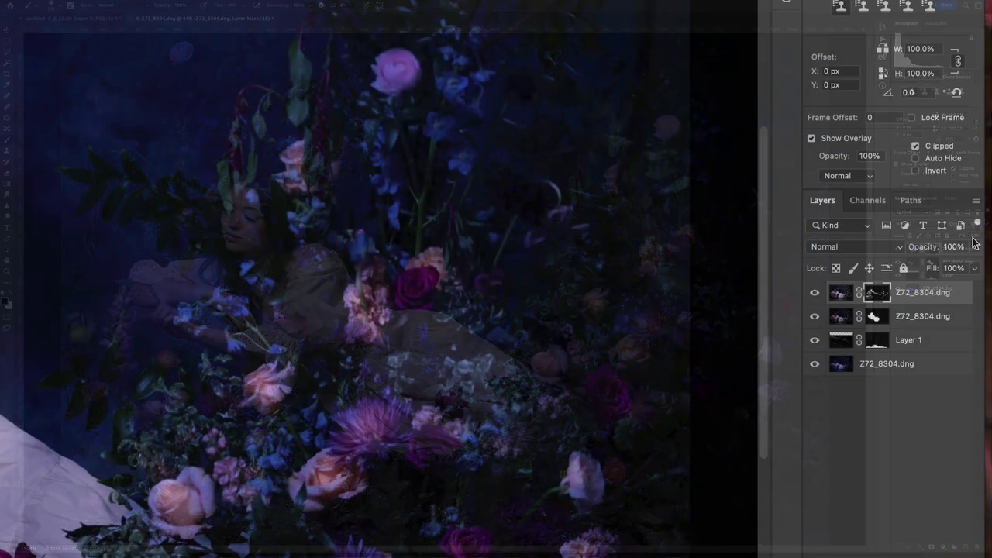
left_click(974, 246)
left_click_drag(971, 267, 961, 269)
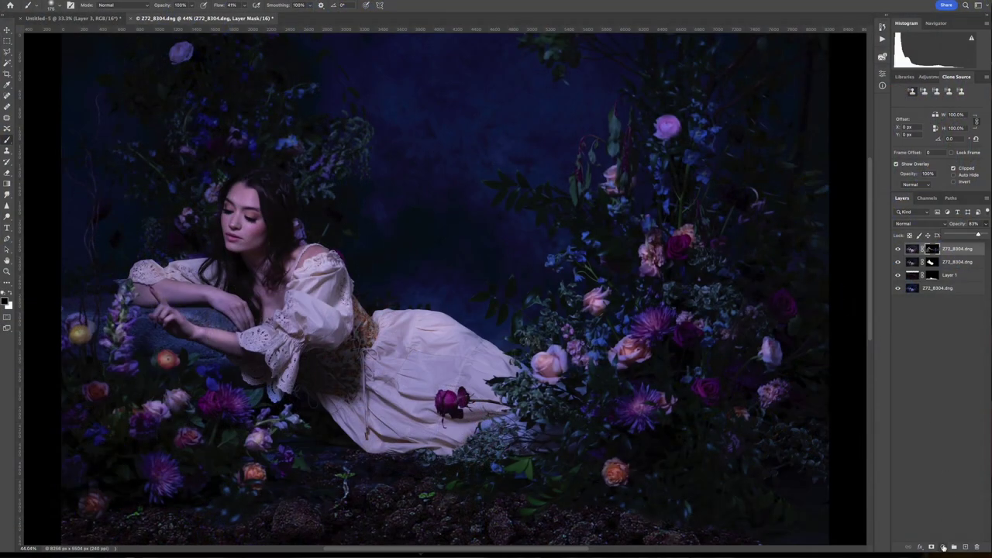
Add a Curves adjustment layer that lifts the RGB curve from input 42 to output 107, and invert its mask to black
left_click(944, 546)
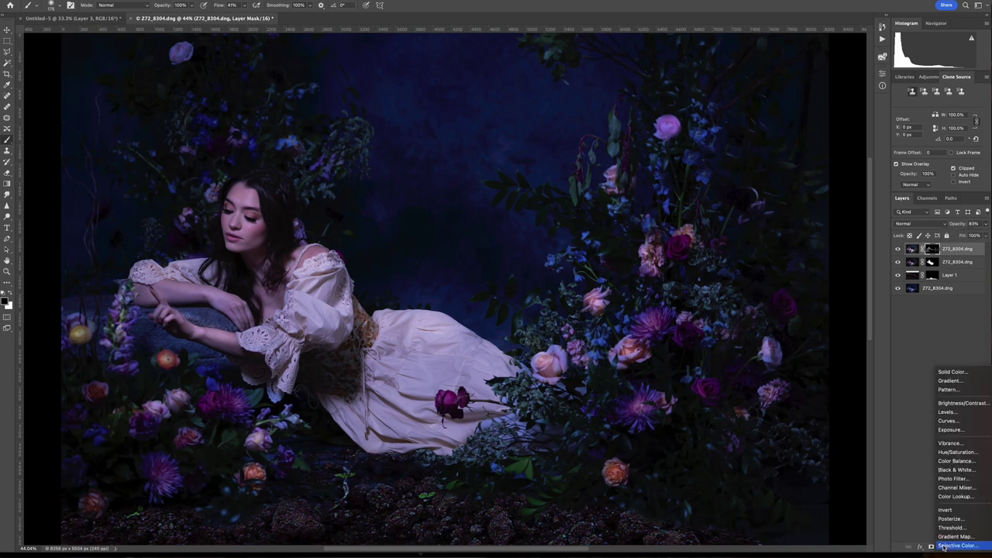
left_click(947, 421)
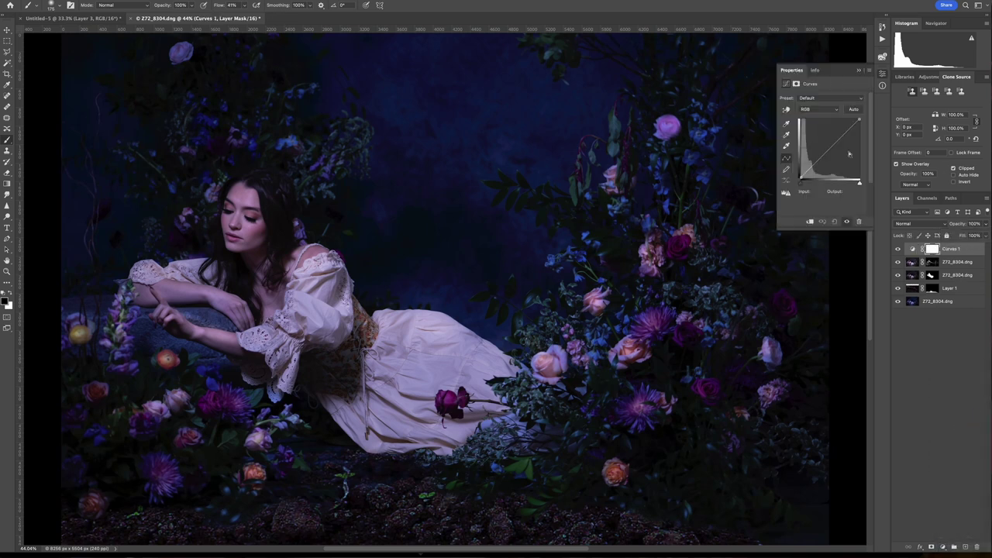
left_click_drag(816, 160, 810, 153)
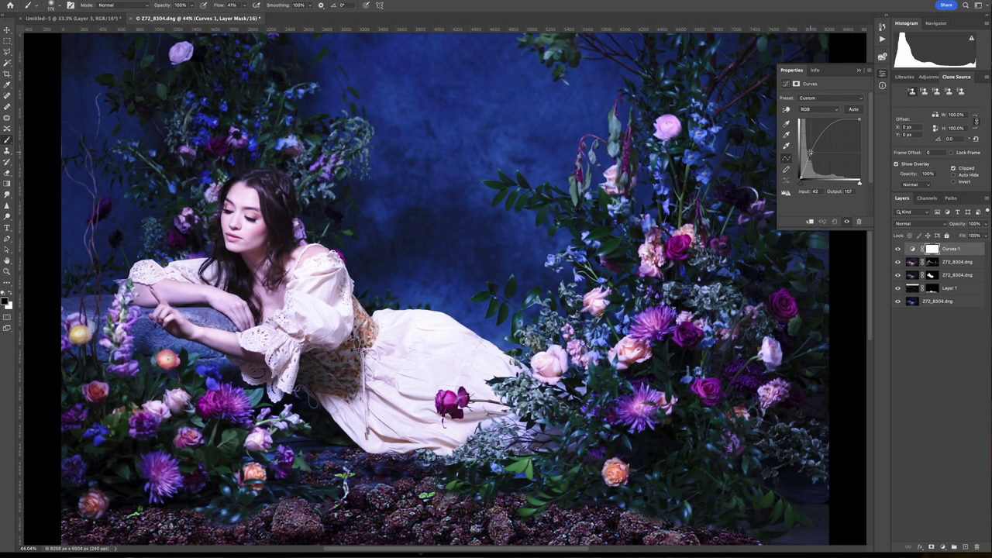
left_click(930, 250)
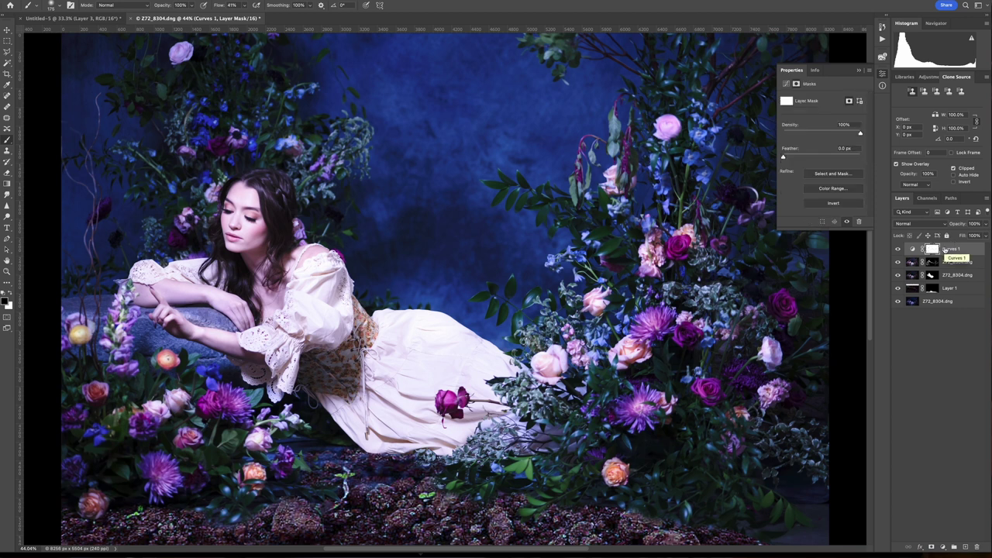
key("ctrl+i")
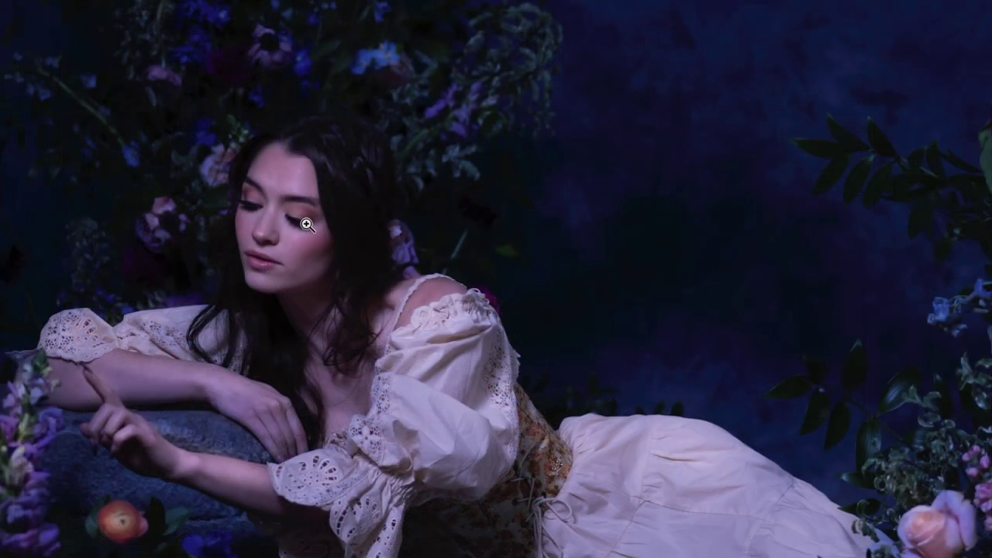
Paint white on the Curves layer's mask over the woman's hair, from the crown and braid down to the lower waves
left_click(312, 201)
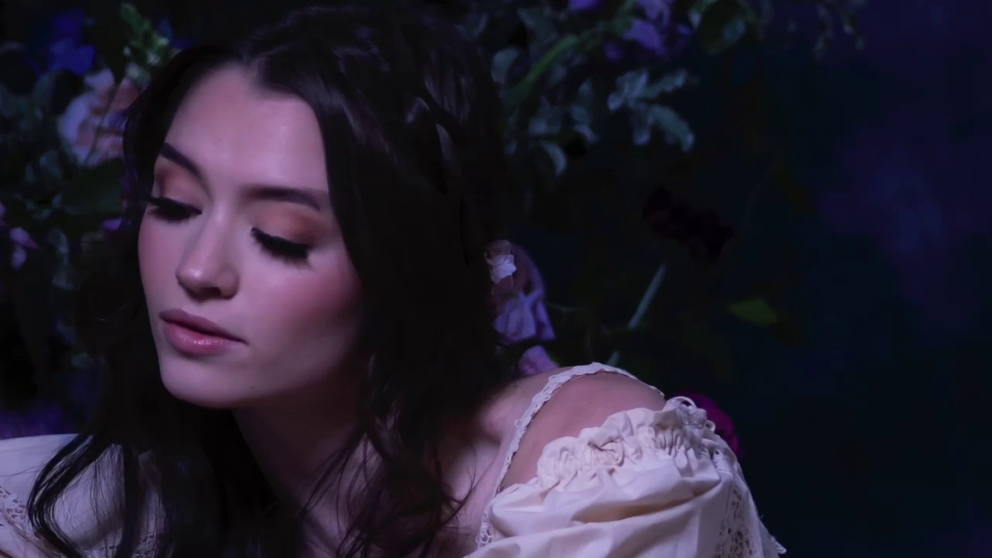
left_click_drag(295, 48, 376, 122)
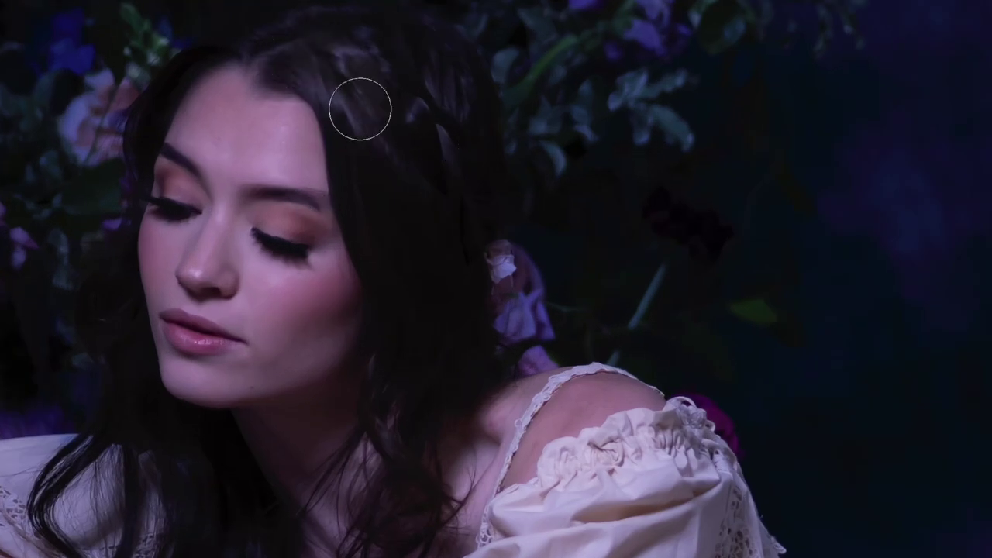
mouse_move(352, 171)
left_mouse_down()
mouse_move(358, 255)
mouse_move(382, 276)
mouse_move(420, 53)
mouse_move(464, 161)
mouse_move(321, 56)
mouse_move(319, 23)
mouse_move(353, 26)
mouse_move(267, 58)
mouse_move(334, 45)
mouse_move(396, 63)
mouse_move(440, 227)
mouse_move(441, 138)
mouse_move(451, 102)
mouse_move(480, 306)
mouse_move(427, 189)
mouse_move(443, 159)
mouse_move(471, 228)
mouse_move(433, 408)
mouse_move(382, 298)
mouse_move(375, 349)
mouse_move(395, 417)
mouse_move(391, 454)
mouse_move(411, 333)
mouse_move(402, 453)
mouse_move(449, 344)
mouse_move(449, 453)
mouse_move(401, 538)
mouse_move(402, 442)
mouse_move(448, 317)
mouse_move(452, 240)
mouse_move(417, 145)
mouse_move(429, 110)
mouse_move(490, 233)
mouse_move(462, 318)
mouse_move(478, 300)
mouse_move(509, 311)
mouse_move(507, 290)
mouse_move(427, 217)
mouse_move(516, 311)
mouse_move(535, 293)
mouse_move(527, 262)
mouse_move(523, 286)
mouse_move(507, 271)
mouse_move(512, 236)
mouse_move(505, 312)
mouse_move(513, 263)
mouse_move(228, 494)
mouse_move(216, 528)
mouse_move(177, 434)
mouse_move(234, 535)
mouse_move(128, 431)
mouse_move(121, 405)
mouse_move(135, 540)
mouse_move(96, 488)
mouse_move(52, 475)
mouse_move(60, 501)
mouse_move(96, 437)
mouse_move(111, 254)
mouse_move(125, 379)
mouse_move(161, 443)
mouse_move(193, 453)
mouse_move(199, 435)
mouse_move(229, 529)
mouse_move(89, 311)
mouse_move(54, 160)
mouse_move(139, 120)
mouse_move(255, 26)
mouse_move(271, 49)
mouse_move(380, 49)
mouse_move(417, 110)
mouse_move(341, 115)
mouse_move(354, 221)
mouse_move(410, 339)
mouse_move(326, 308)
mouse_move(333, 222)
mouse_move(289, 120)
mouse_move(302, 155)
mouse_move(259, 177)
mouse_move(195, 113)
mouse_move(188, 190)
left_mouse_up()
left_click_drag(430, 377, 638, 225)
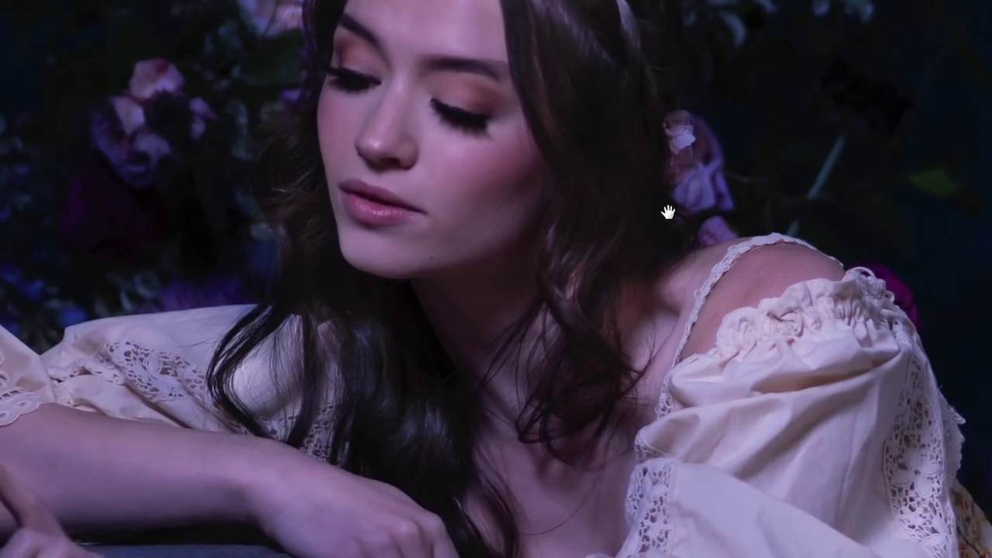
mouse_move(532, 350)
left_mouse_down()
mouse_move(642, 223)
mouse_move(937, 489)
mouse_move(635, 557)
mouse_move(321, 389)
mouse_move(288, 410)
mouse_move(215, 330)
mouse_move(159, 222)
mouse_move(662, 259)
left_mouse_up()
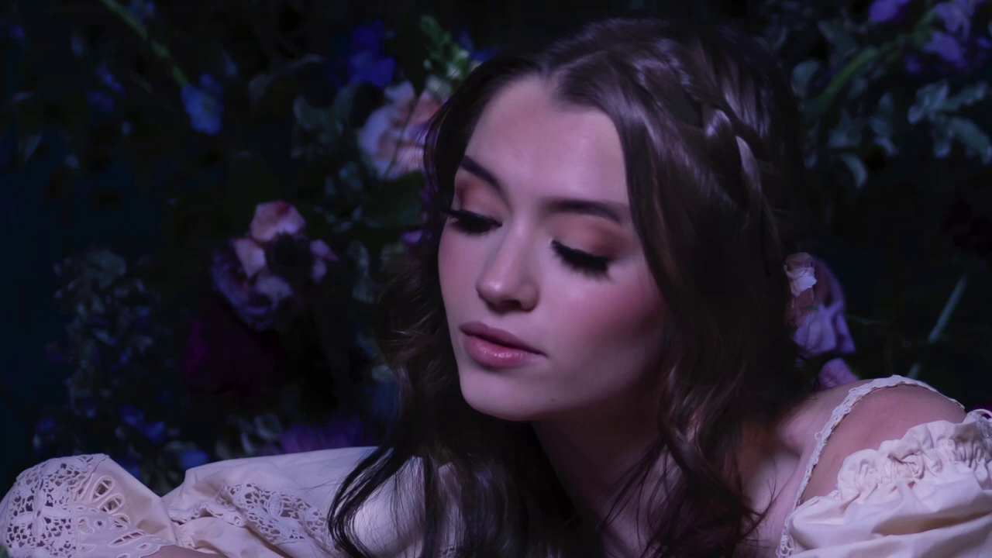
Compare the image with and without the Curves layer, and set that layer's opacity to 80%
right_click(333, 310)
left_click(345, 321)
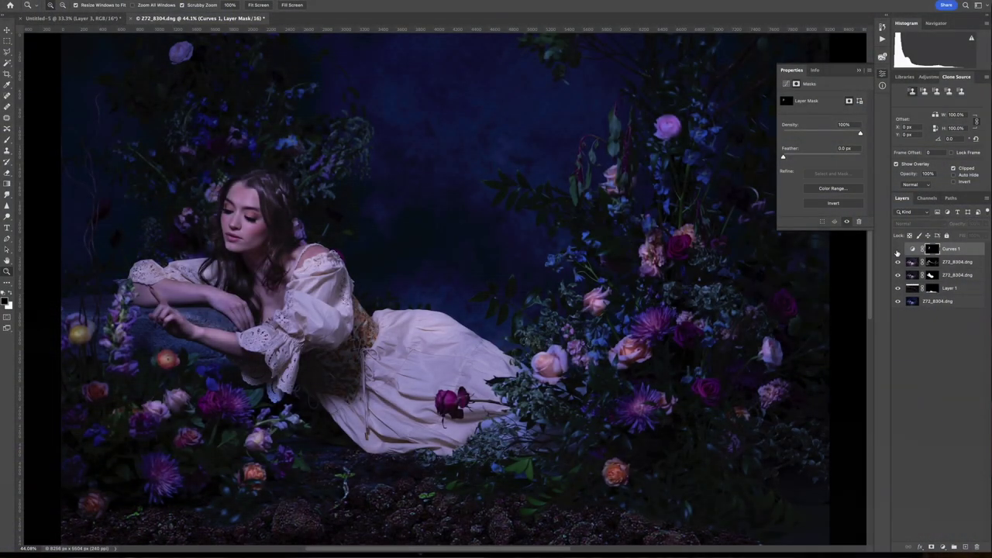
left_click(897, 248)
left_click(898, 248)
left_click(898, 249)
left_click(898, 249)
left_click(986, 225)
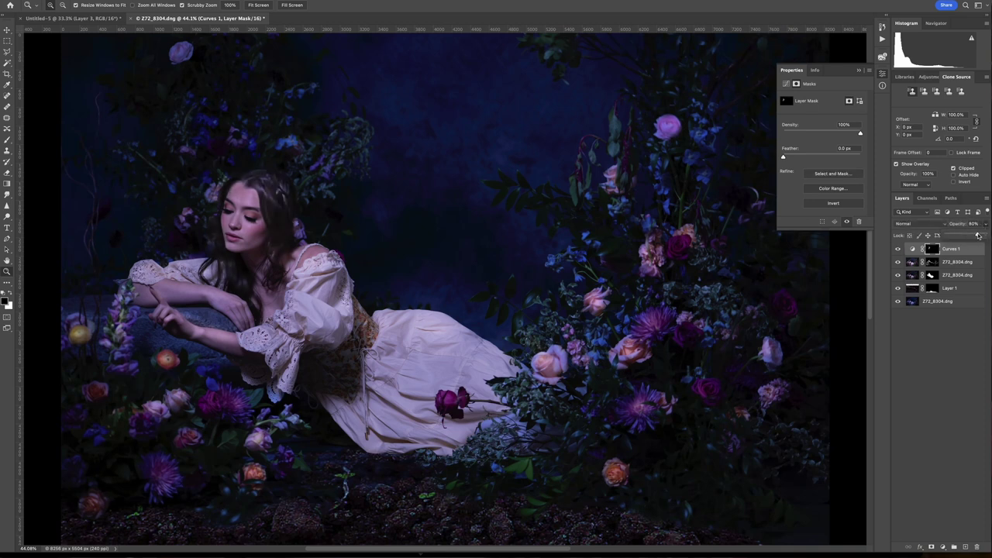
scroll(264, 219, "up", 3)
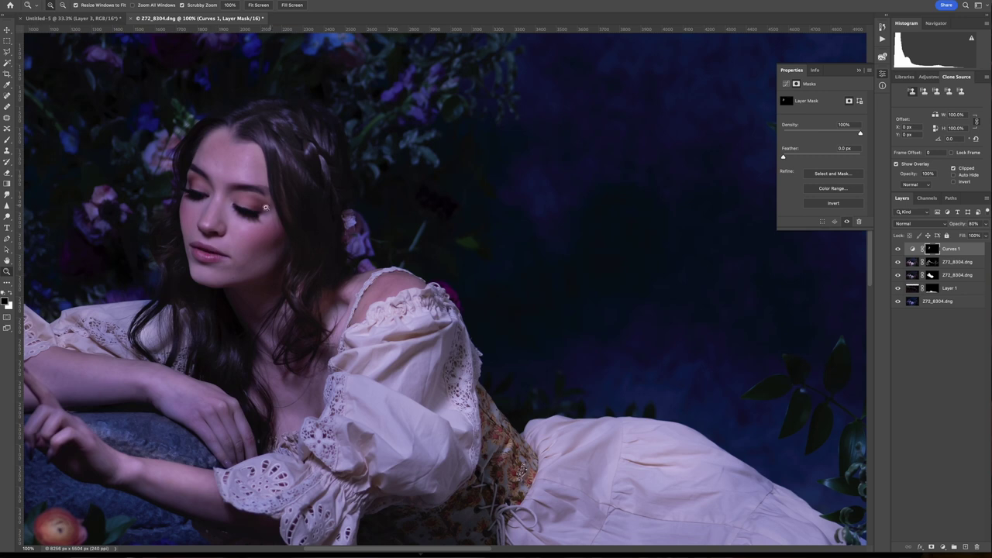
Stamp all visible layers into a new merged layer at the top of the layer stack
right_click(262, 228)
left_click(278, 230)
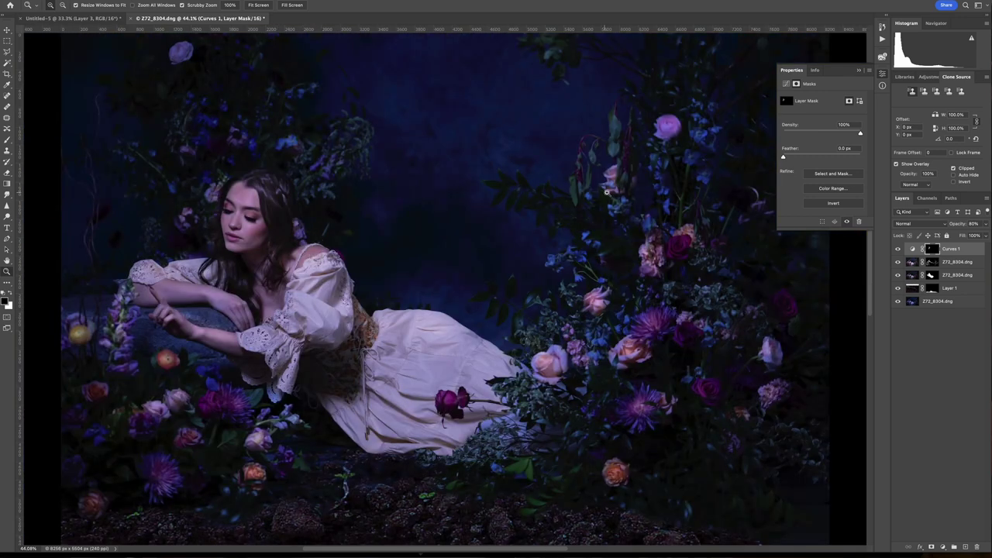
left_click(858, 72)
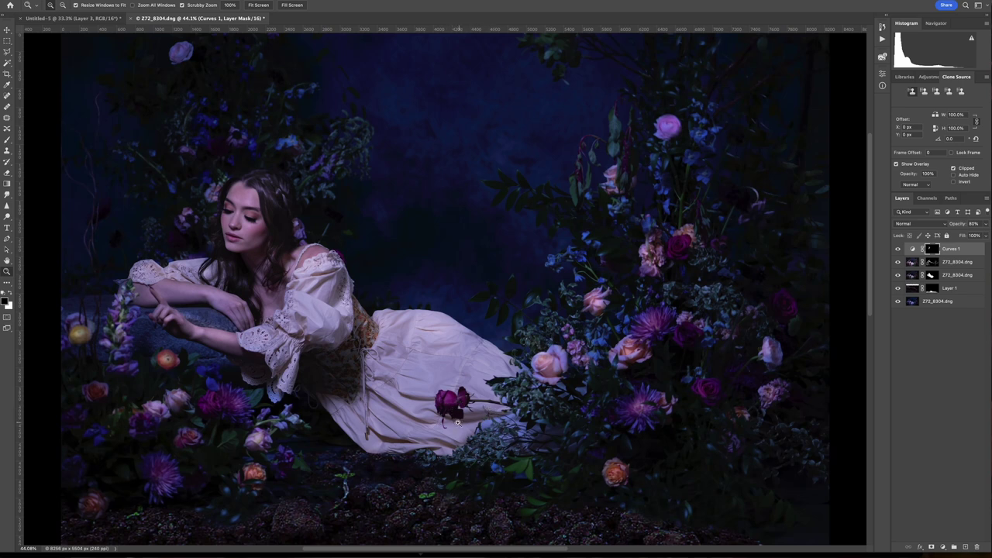
left_click(473, 399)
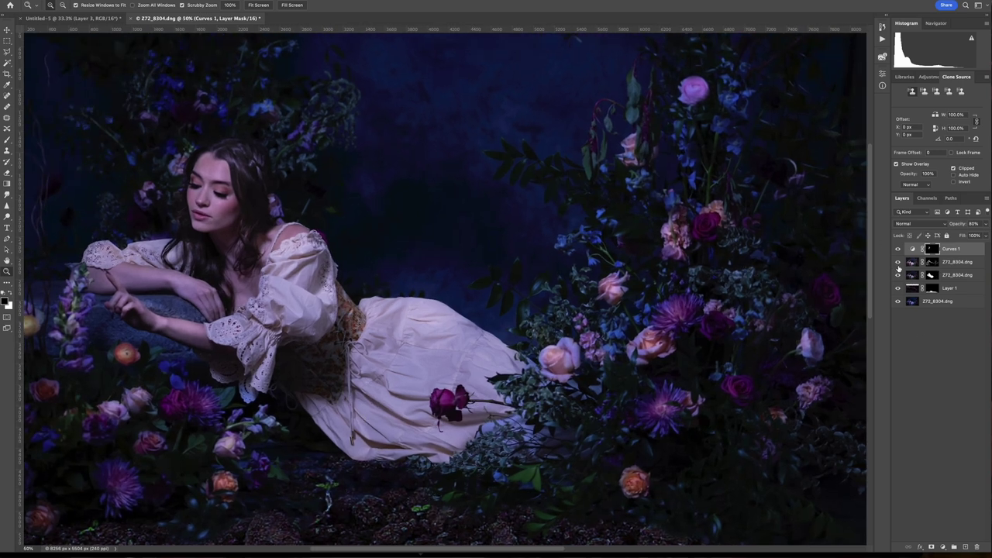
key("ctrl+alt+shift+e")
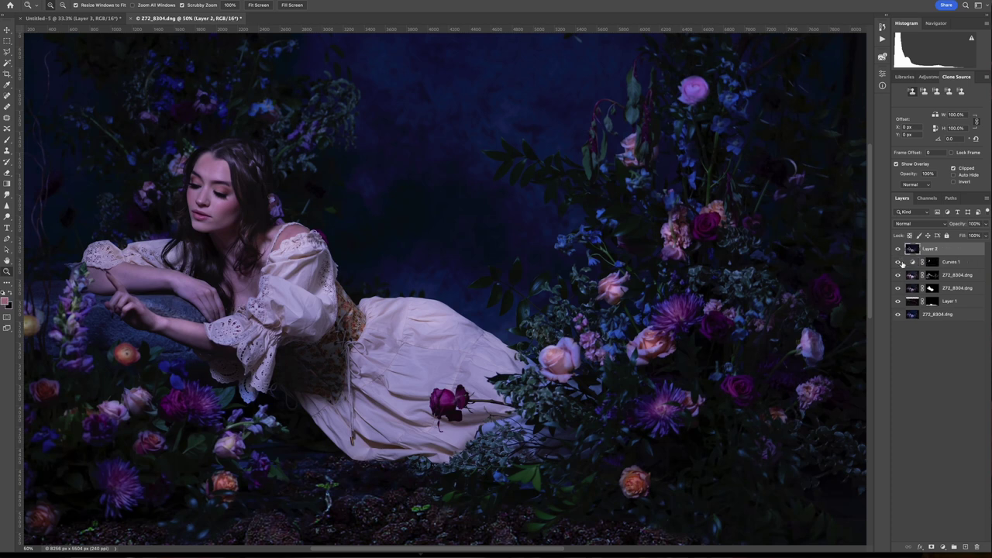
Examine the merged image for areas needing retouching, covering the soil foreground, all four edges, the backdrop and the flowers on both sides
scroll(275, 425, "down", 3)
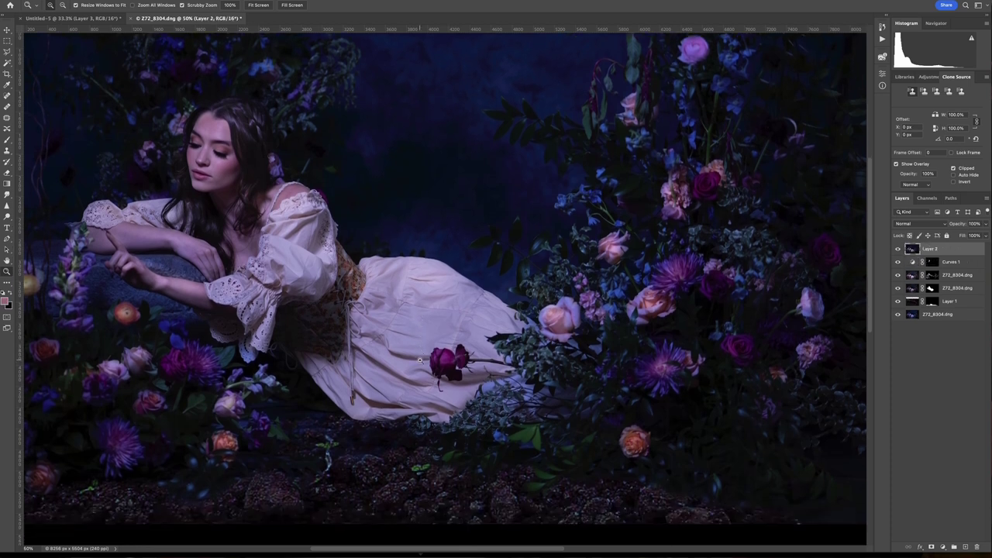
left_click(7, 96)
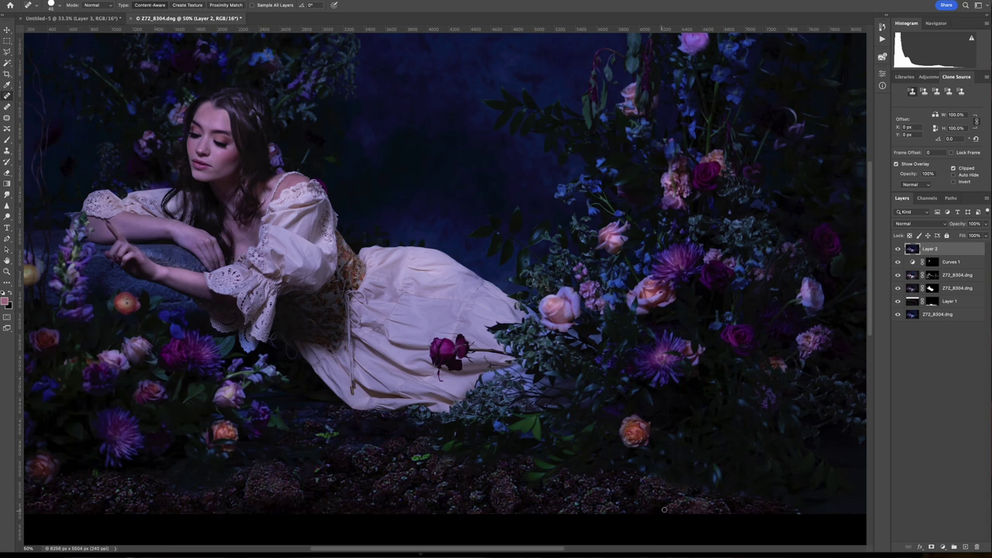
left_click_drag(452, 324, 617, 326)
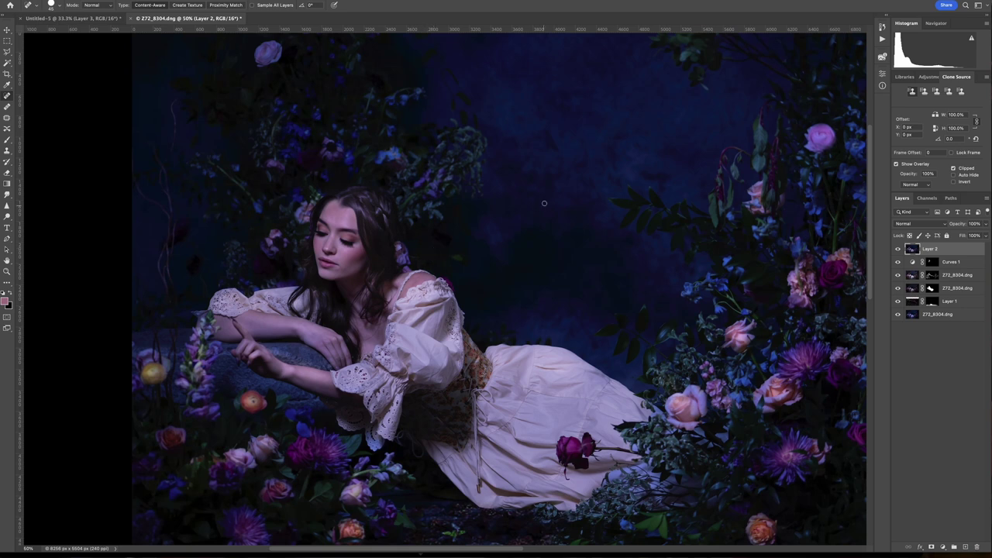
mouse_move(553, 179)
left_mouse_down()
mouse_move(566, 259)
mouse_move(642, 181)
mouse_move(751, 106)
left_mouse_up()
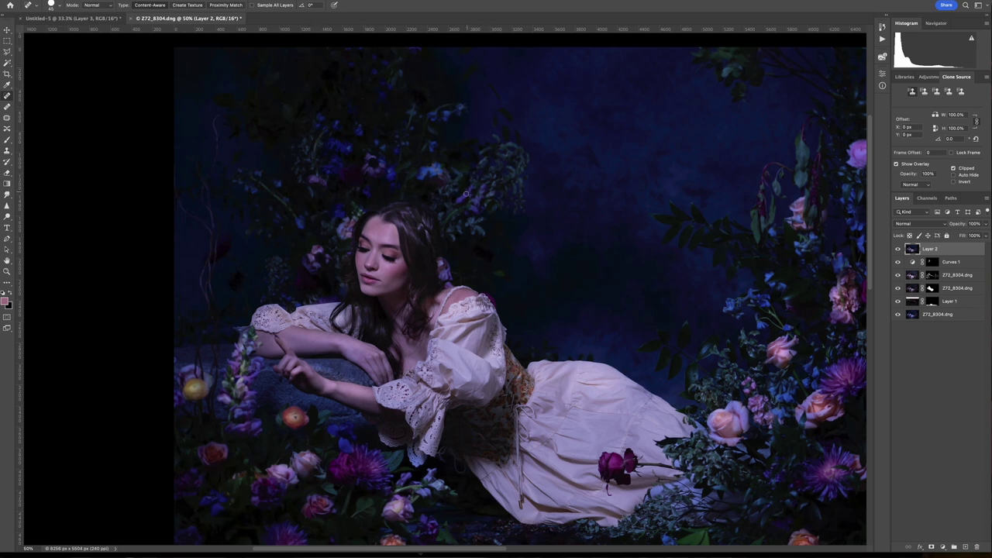
scroll(338, 264, "down", 2)
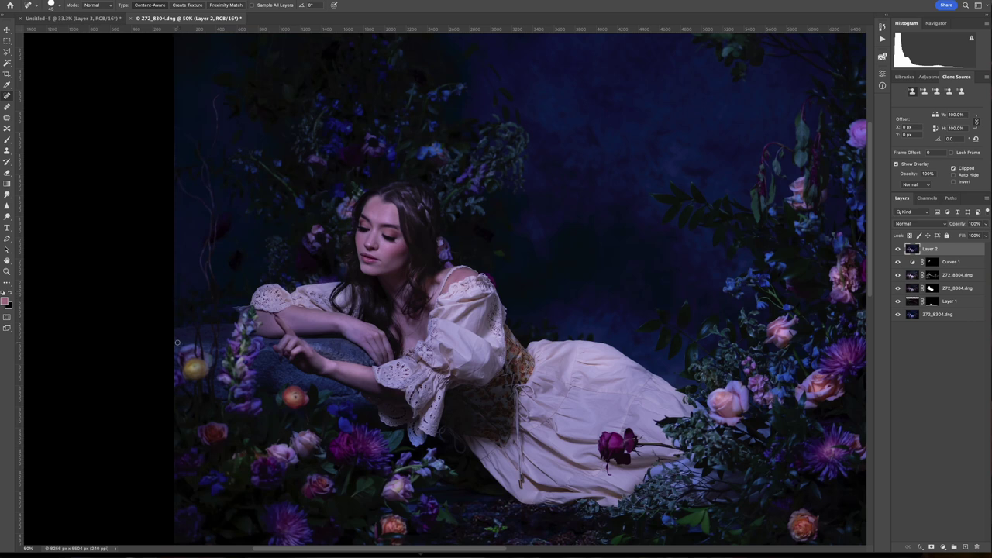
scroll(171, 370, "down", 8)
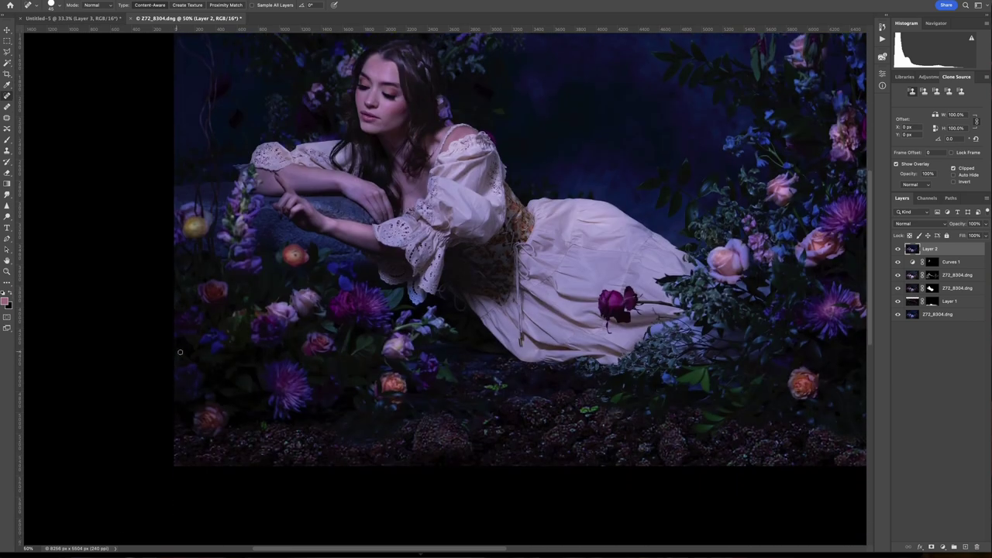
left_click_drag(446, 313, 77, 318)
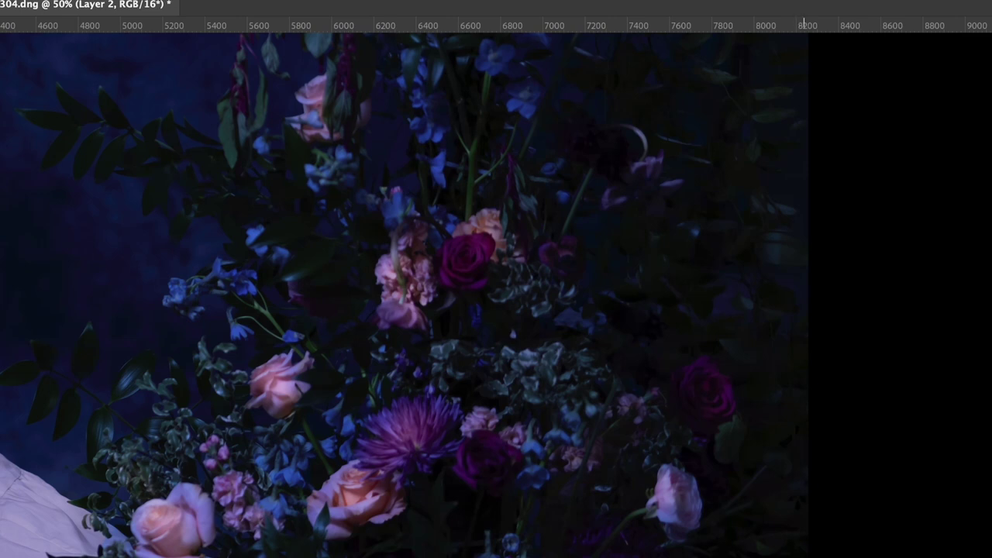
scroll(610, 338, "up", 10)
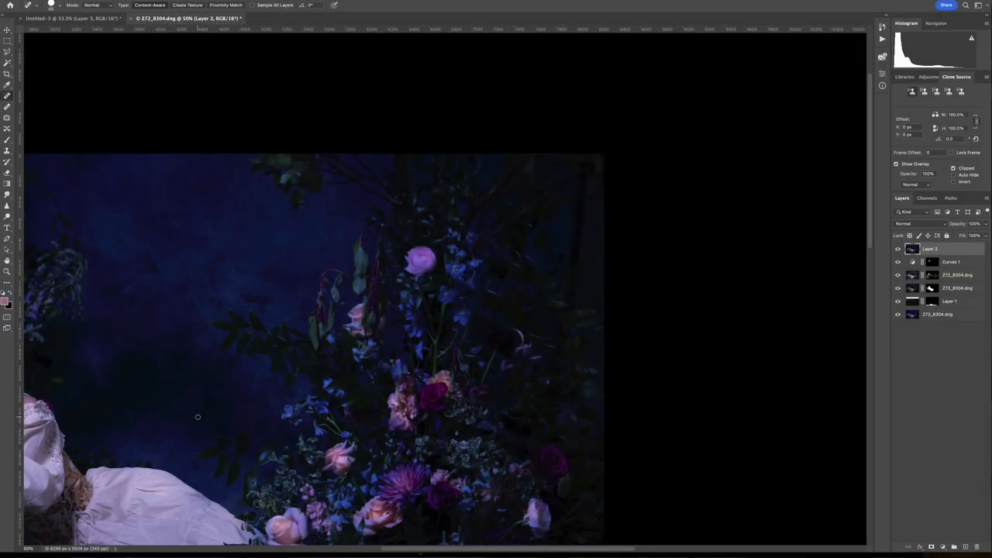
left_click_drag(255, 348, 489, 233)
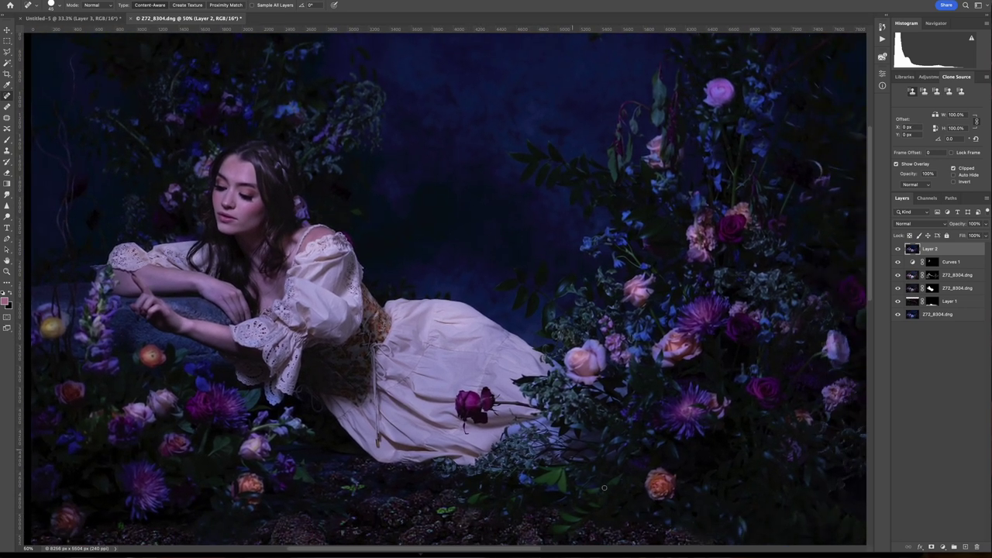
scroll(544, 403, "down", 2)
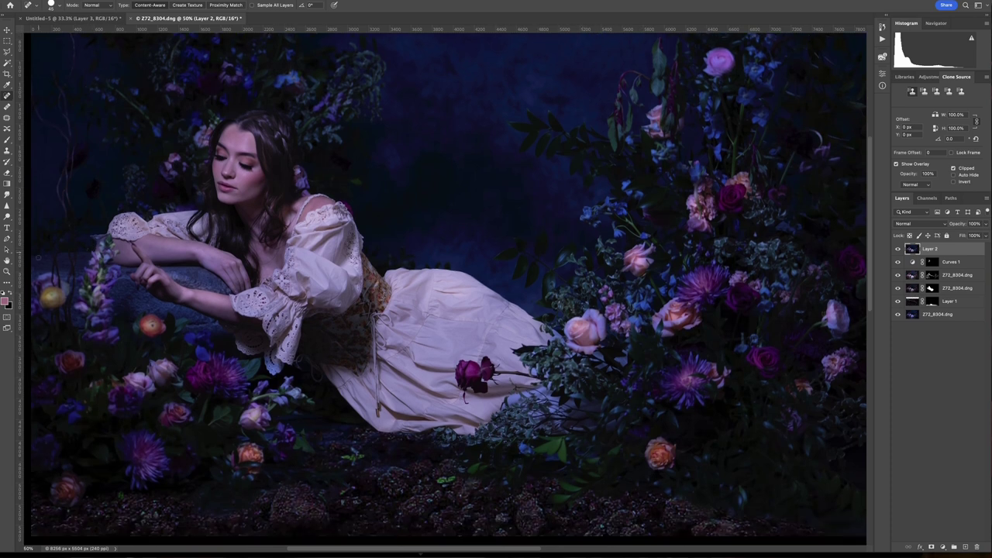
Move the 71% opacity raw layer above the merged layer and delete its old layer mask
left_click(6, 272)
left_click_drag(487, 362, 391, 192)
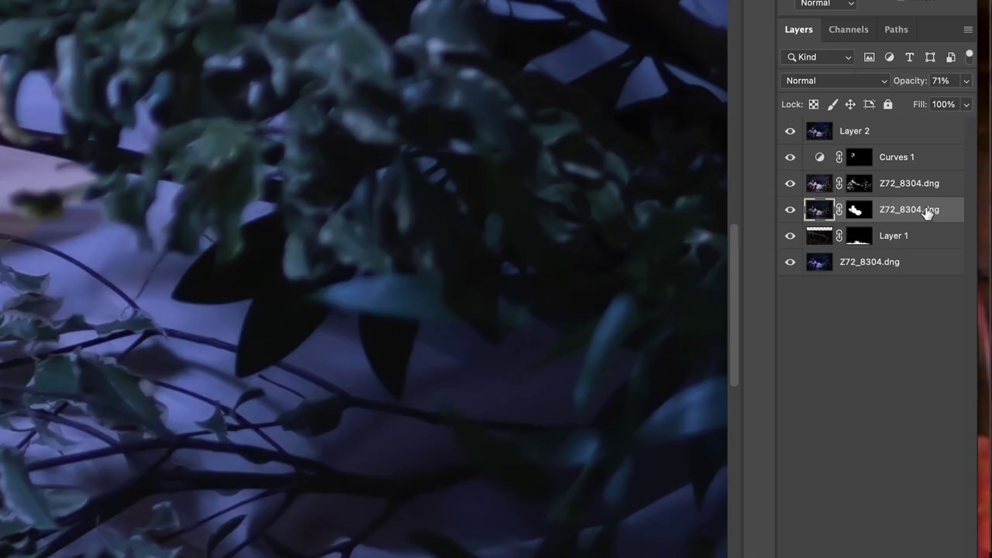
left_click_drag(927, 212, 919, 132)
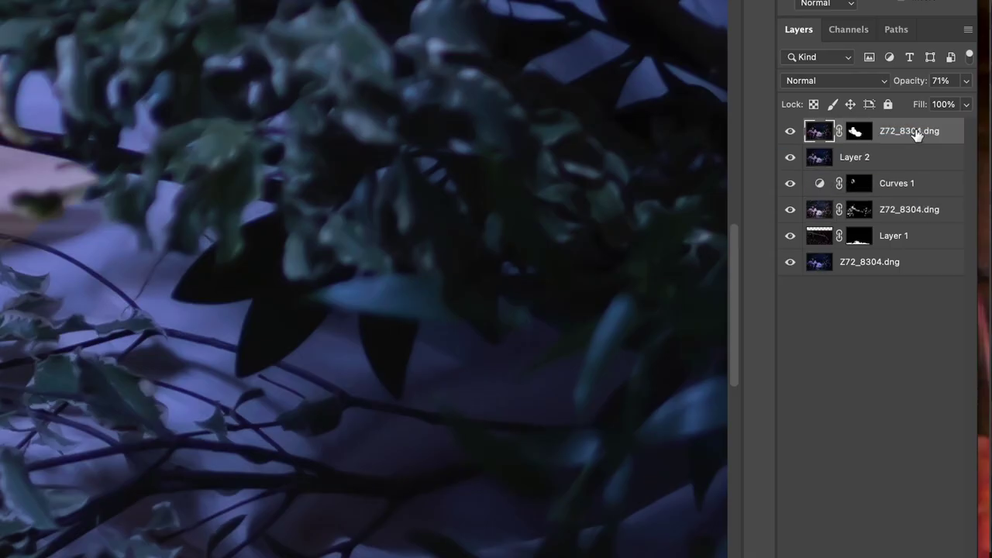
right_click(917, 134)
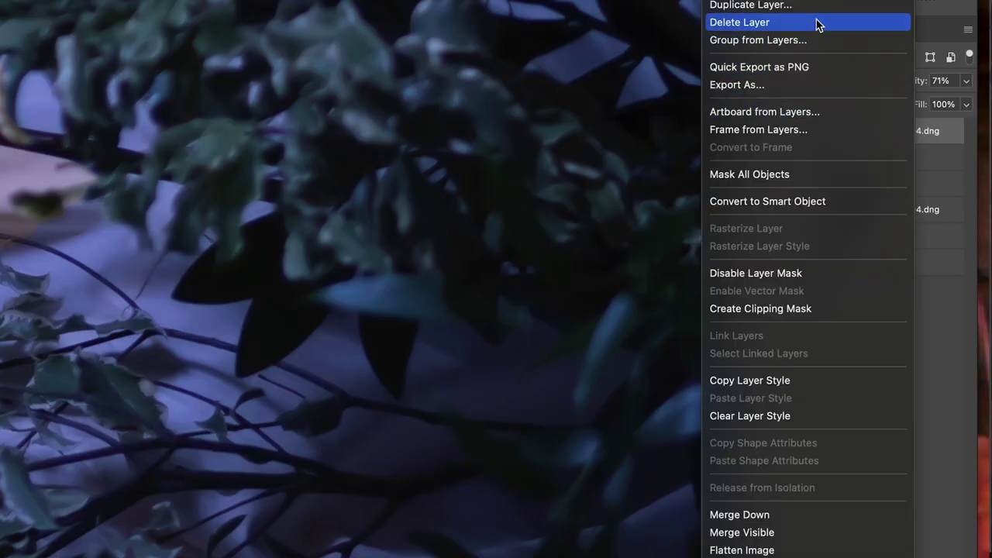
key("Escape")
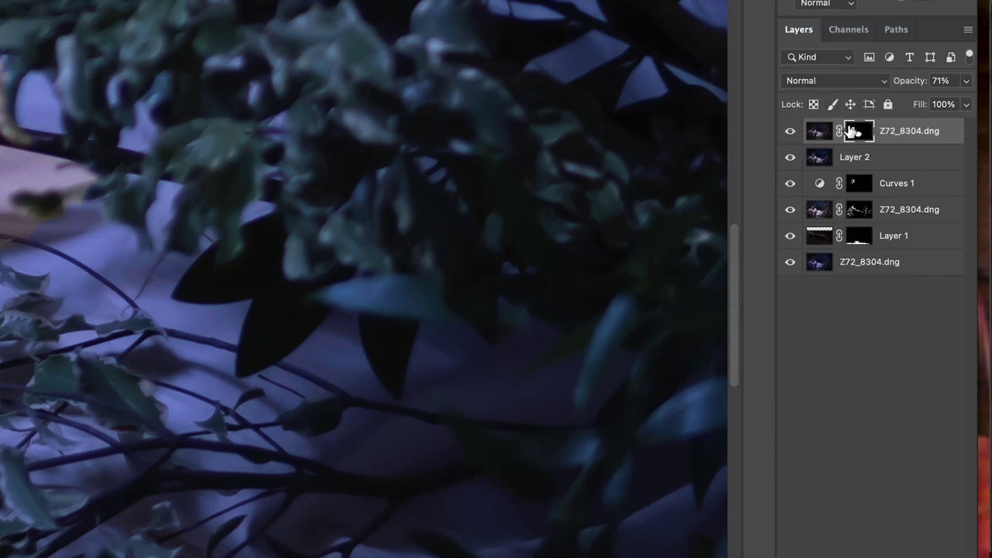
right_click(855, 131)
left_click(832, 165)
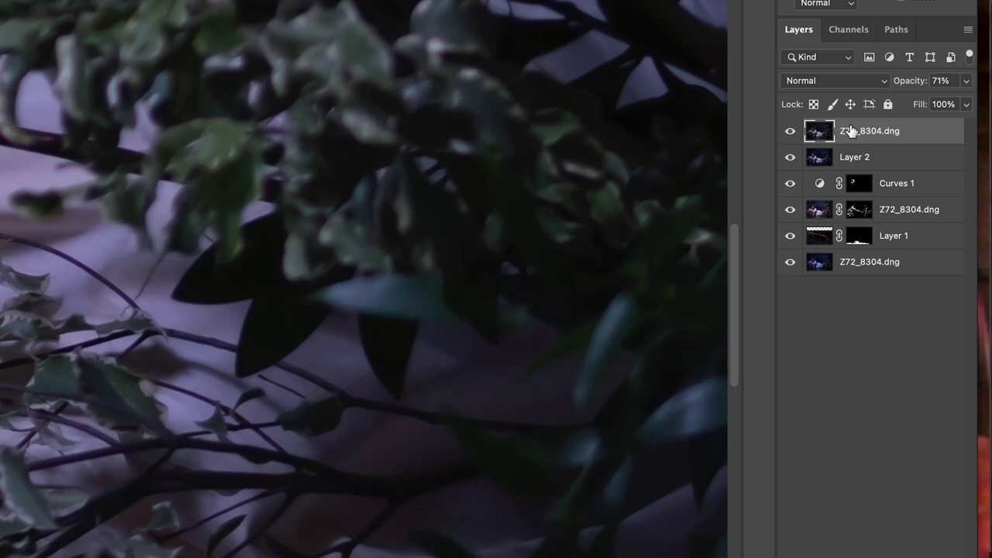
key("ctrl+z")
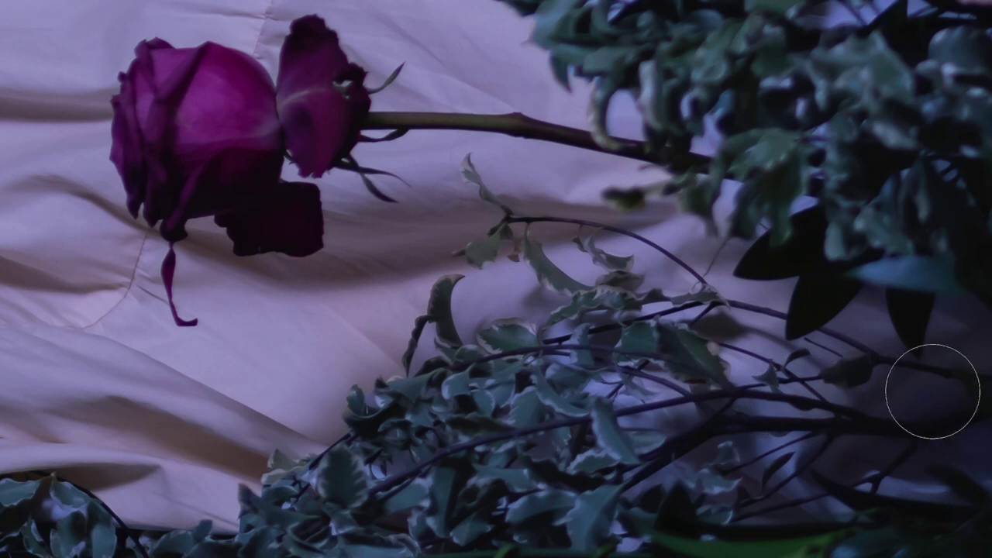
Outline the dark red rose lying on the dress, with its stem and hanging petals, using a Polygonal Lasso selection
scroll(753, 417, "down", 1)
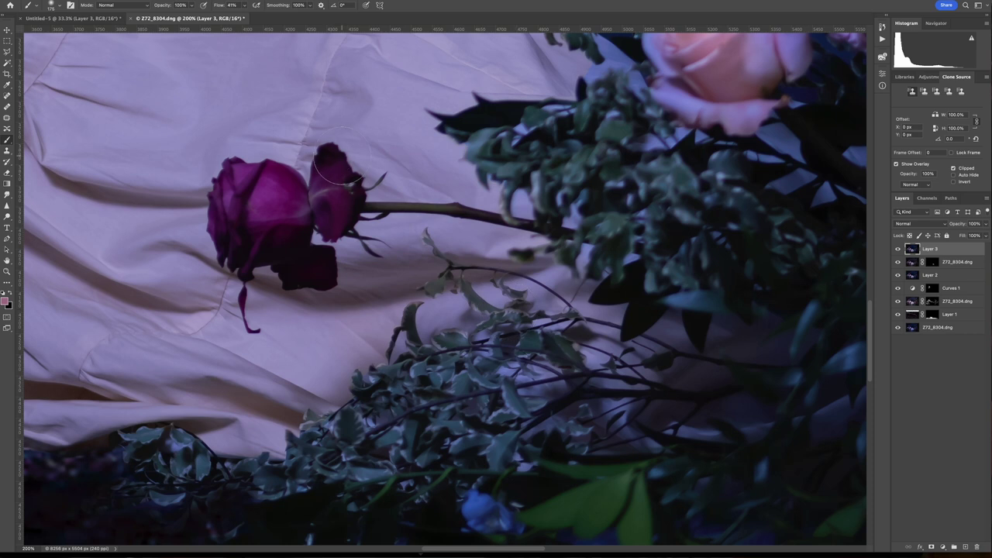
left_click(7, 46)
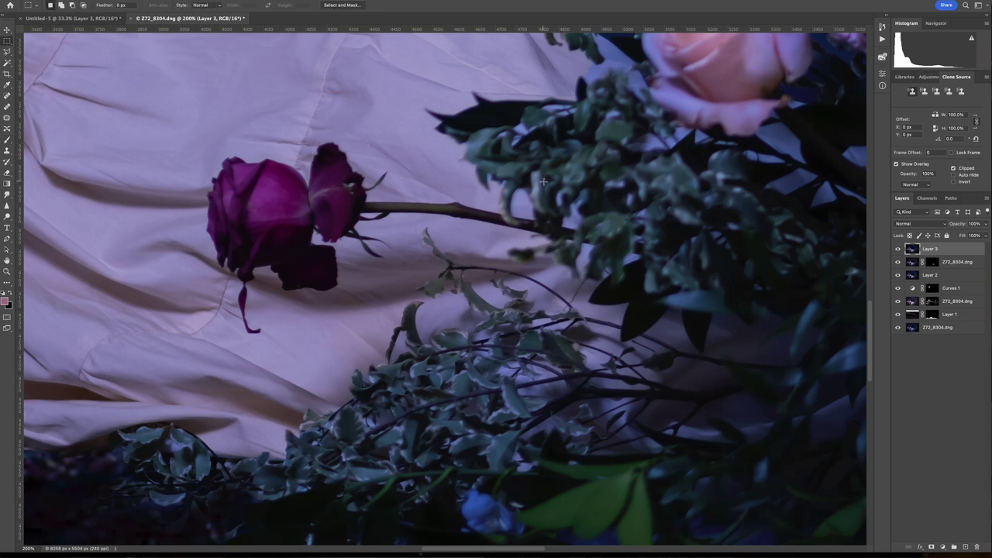
left_click(8, 52)
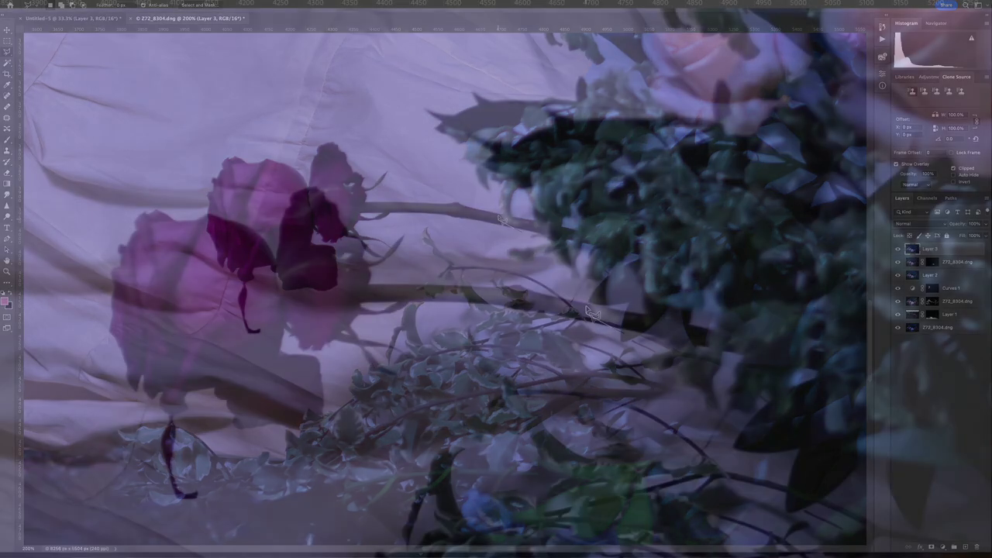
mouse_move(517, 233)
left_mouse_down()
mouse_move(464, 201)
mouse_move(390, 196)
left_mouse_up()
mouse_move(409, 275)
left_mouse_down()
mouse_move(425, 233)
mouse_move(393, 224)
mouse_move(380, 244)
mouse_move(337, 191)
mouse_move(296, 169)
mouse_move(263, 216)
mouse_move(133, 177)
mouse_move(97, 234)
mouse_move(80, 334)
mouse_move(148, 412)
mouse_move(156, 455)
mouse_move(187, 512)
mouse_move(211, 508)
mouse_move(186, 461)
mouse_move(197, 399)
mouse_move(217, 412)
mouse_move(223, 438)
mouse_move(300, 438)
mouse_move(366, 422)
mouse_move(343, 424)
mouse_move(314, 357)
mouse_move(345, 349)
mouse_move(406, 392)
mouse_move(404, 370)
mouse_move(380, 357)
mouse_move(431, 375)
mouse_move(415, 339)
mouse_move(364, 329)
mouse_move(403, 310)
mouse_move(593, 335)
left_mouse_up()
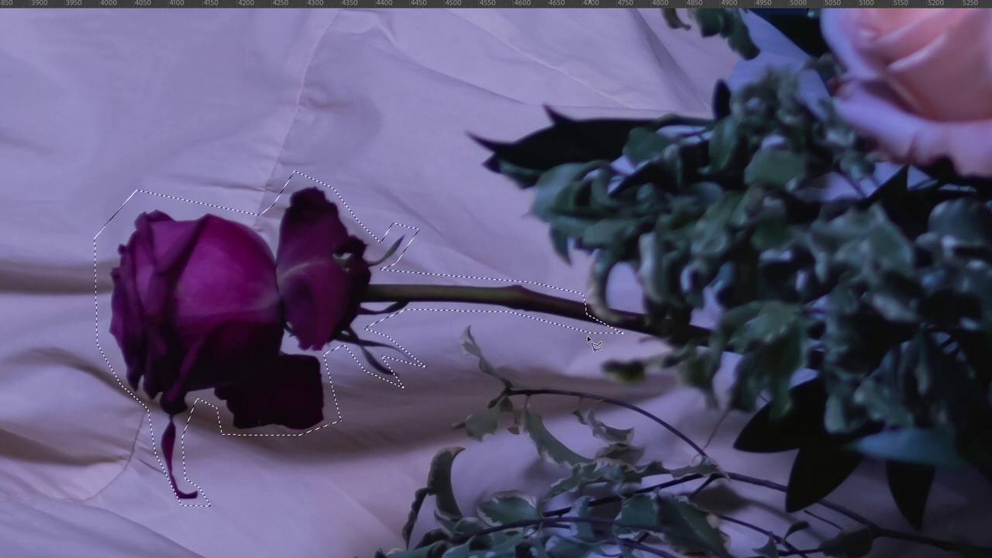
Remove the selected rose with Content-Aware Fill, outputting the result to a new layer, and clear the selection
left_click(111, 6)
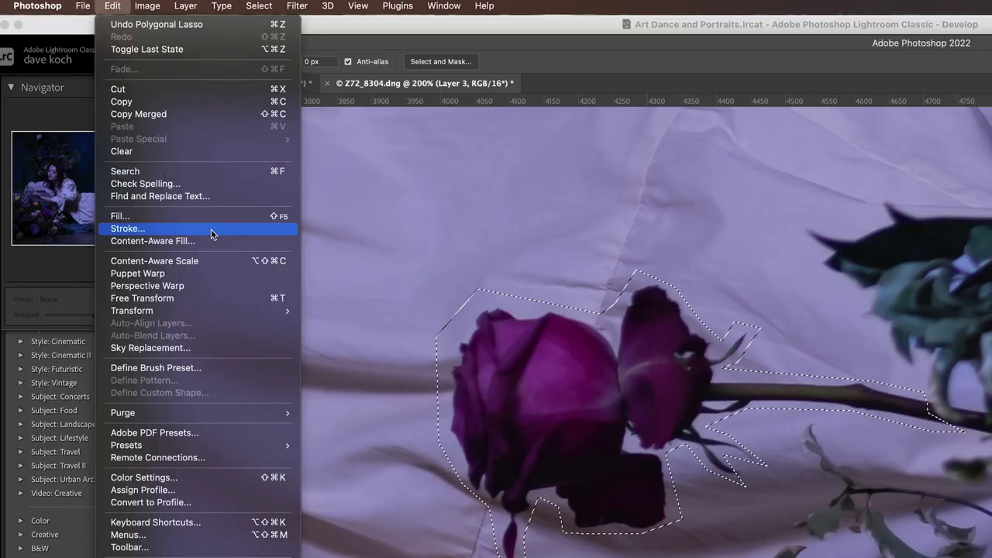
left_click(202, 241)
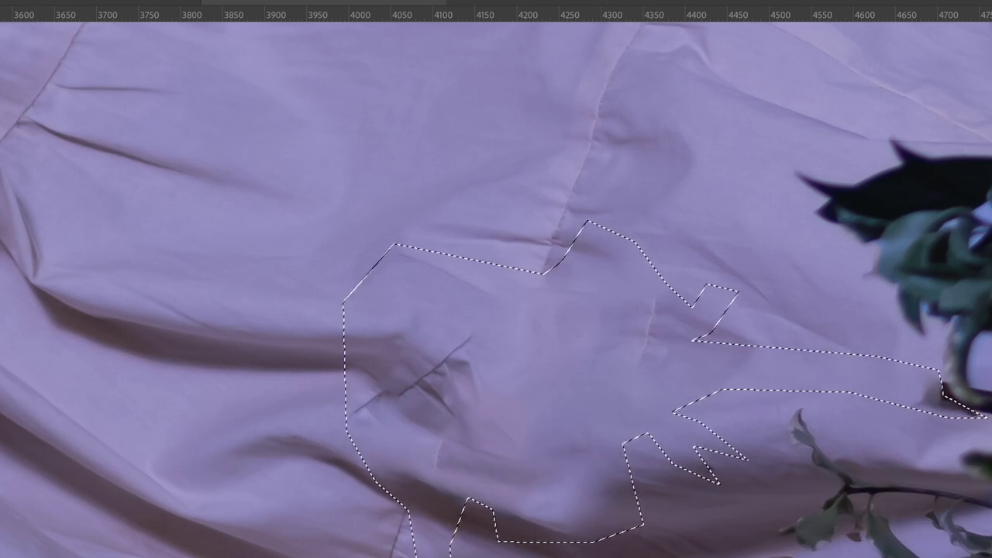
left_click(128, 0)
key("super+d")
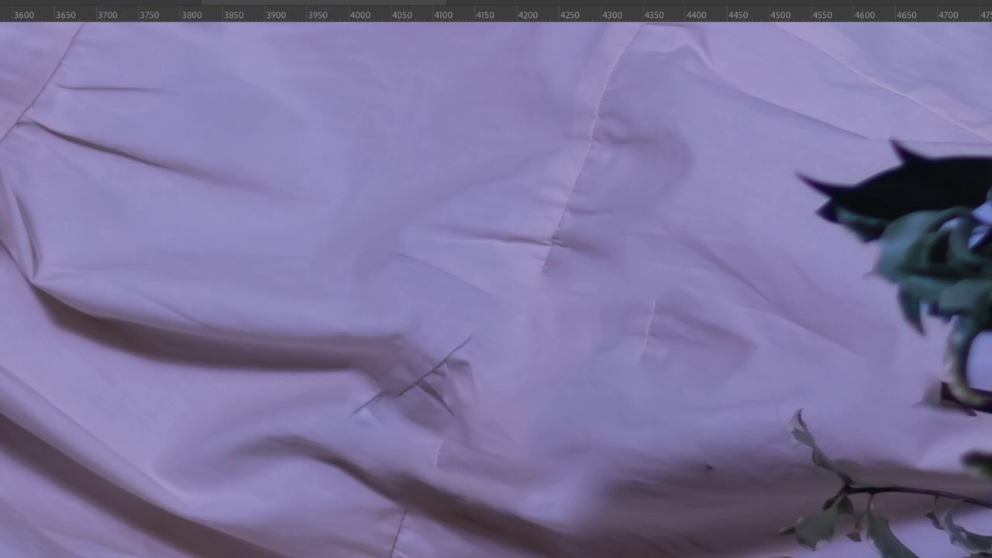
Retouch the stray creases and leftover seam fragments on the dress fabric where the rose lay
left_click_drag(649, 314, 649, 351)
key("super+z")
mouse_move(459, 333)
left_mouse_down()
mouse_move(361, 400)
mouse_move(461, 361)
mouse_move(460, 384)
mouse_move(431, 392)
left_mouse_up()
key("super+z")
left_click(434, 452)
key("super+z")
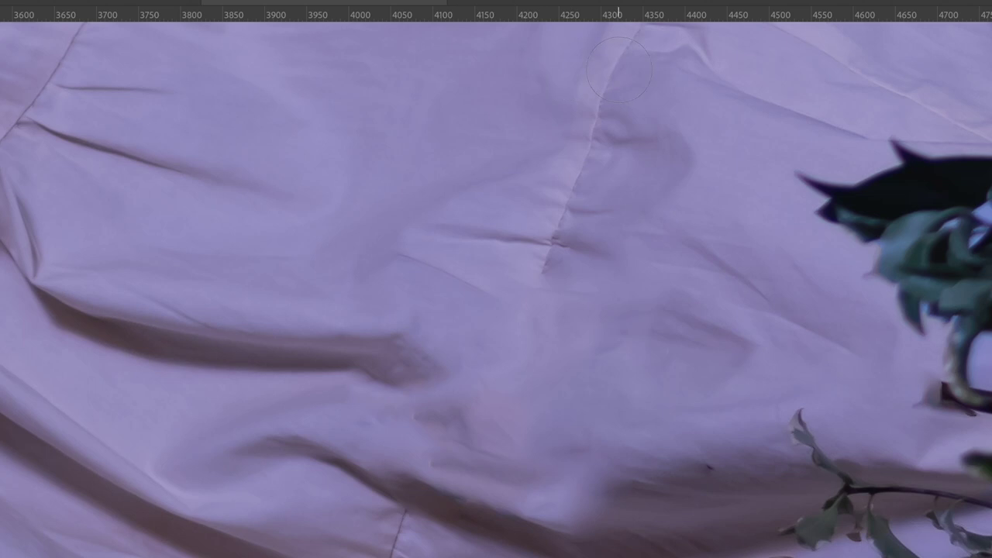
Extend the dress seam down through the filled area and smooth the blotchy shadows beside it
left_click(541, 289)
mouse_move(537, 295)
left_mouse_down()
mouse_move(481, 409)
mouse_move(443, 442)
left_mouse_up()
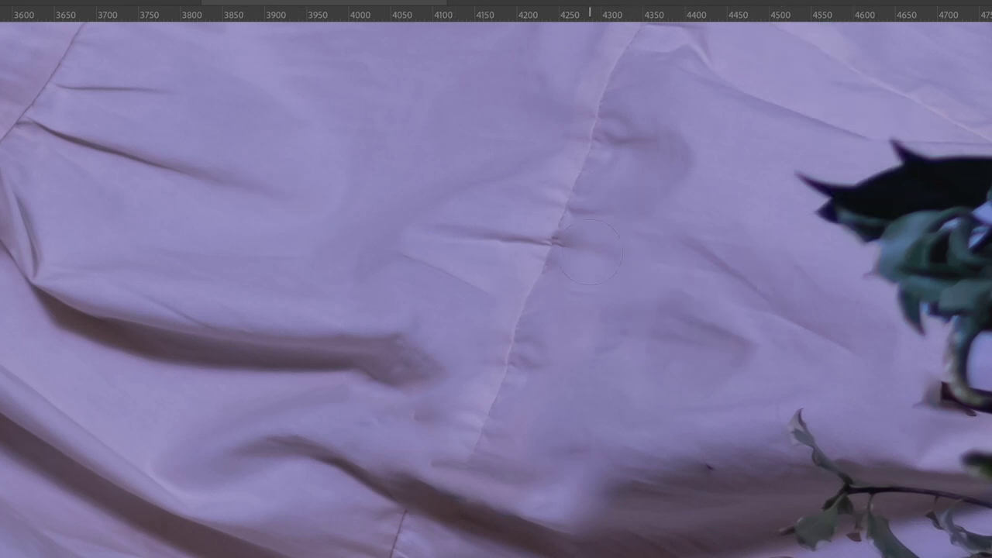
mouse_move(585, 270)
left_mouse_down()
mouse_move(619, 182)
mouse_move(621, 136)
mouse_move(680, 148)
mouse_move(643, 229)
mouse_move(543, 376)
mouse_move(588, 312)
mouse_move(684, 314)
mouse_move(657, 244)
mouse_move(676, 217)
mouse_move(721, 249)
mouse_move(662, 194)
left_mouse_up()
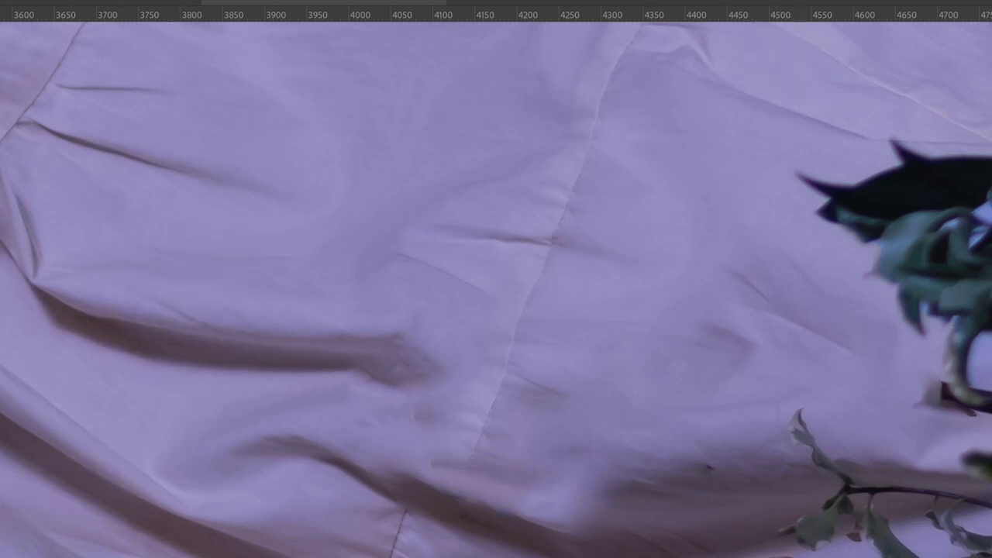
right_click(521, 396)
left_click(535, 401)
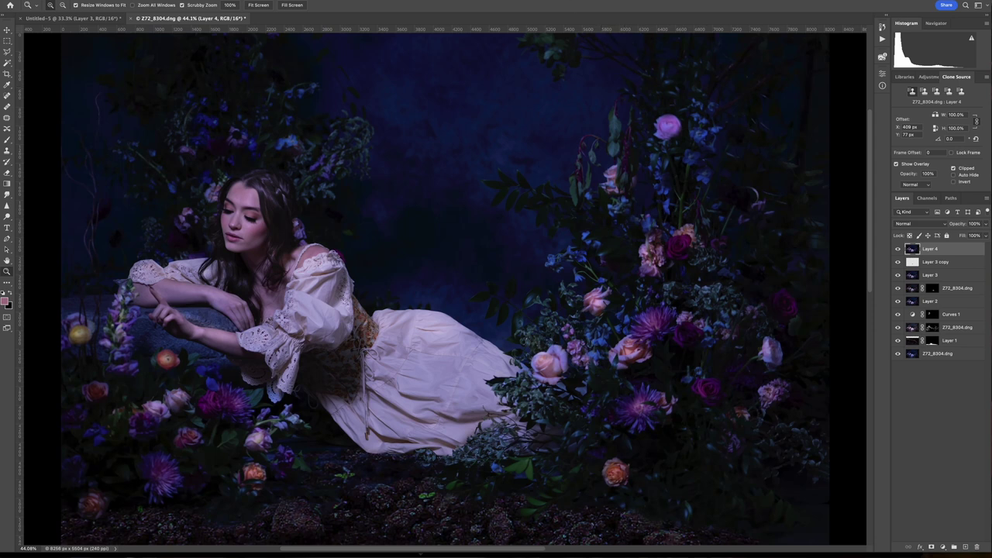
In Nik Color Efex Pro 5, add the Dynamic Skin Softener filter and sample the woman's skin tone as its skin color
left_click(121, 1)
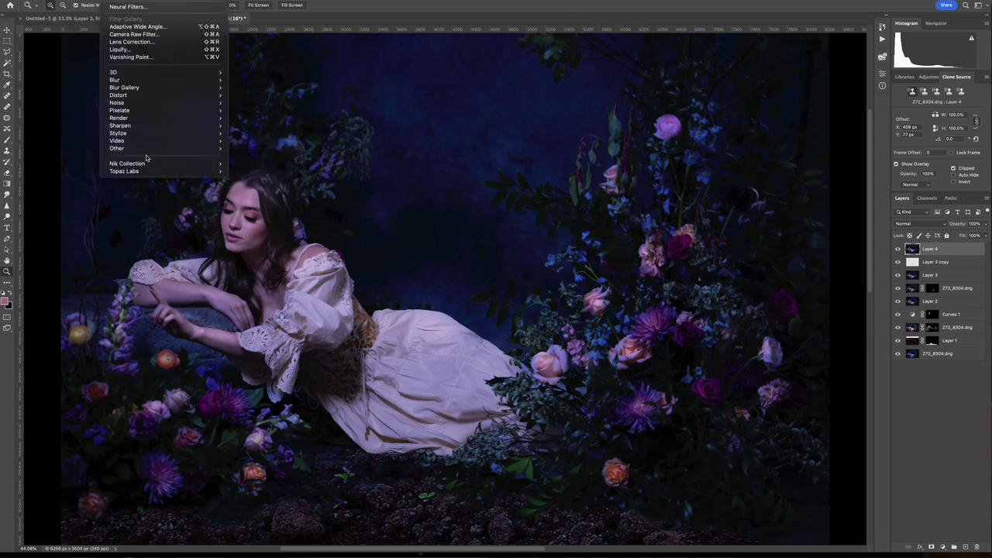
mouse_move(145, 164)
left_click(294, 132)
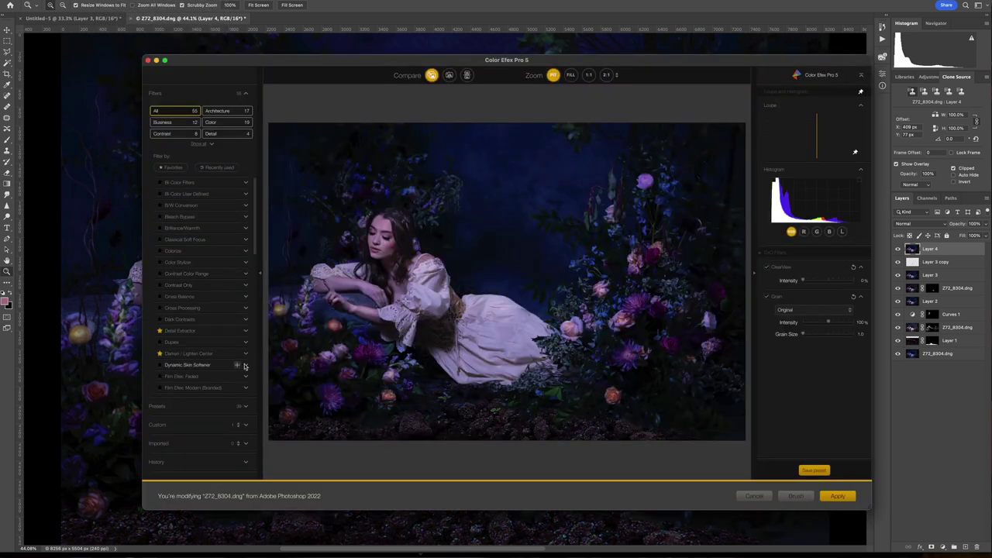
left_click(206, 366)
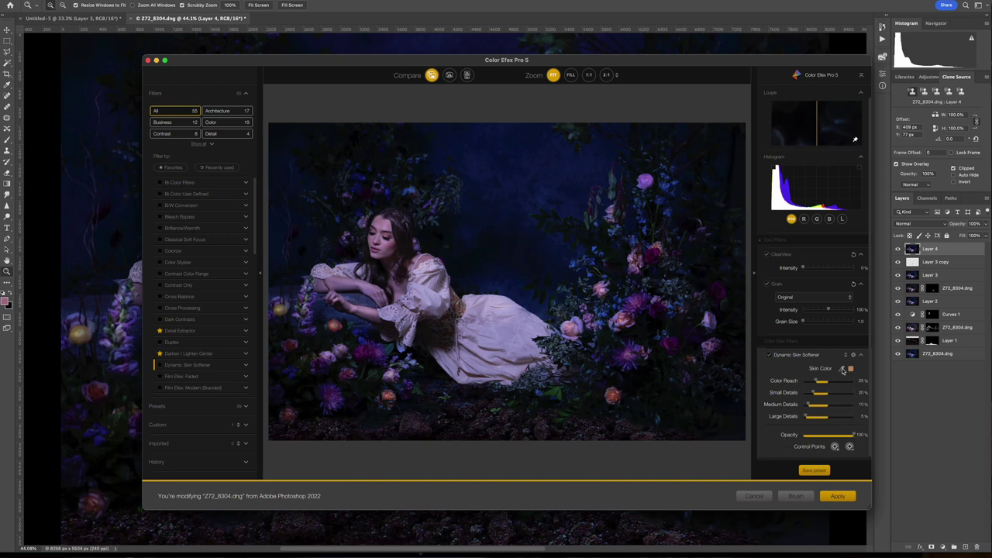
left_click(843, 370)
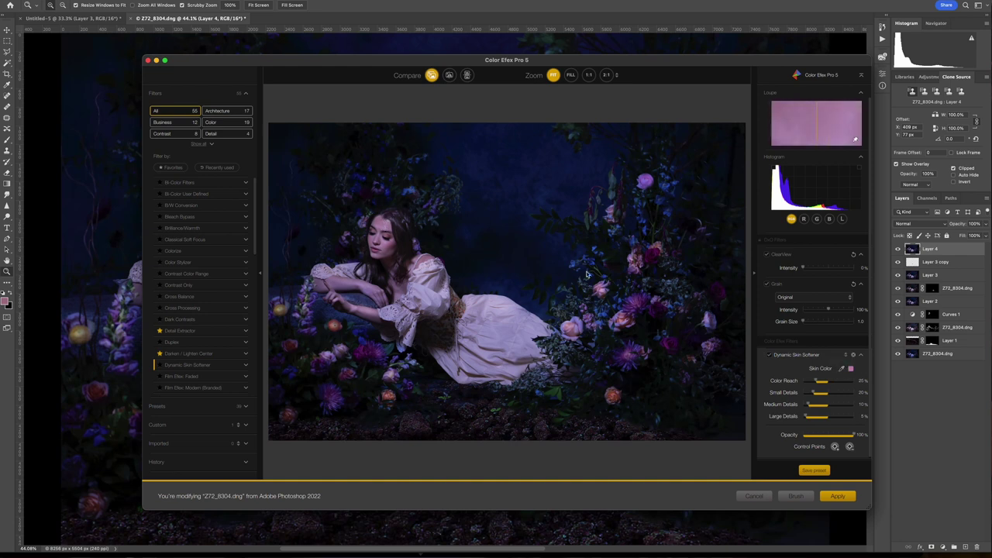
Apply the Dynamic Skin Softener to the portrait and lower the resulting layer's opacity to 47%
left_click(838, 496)
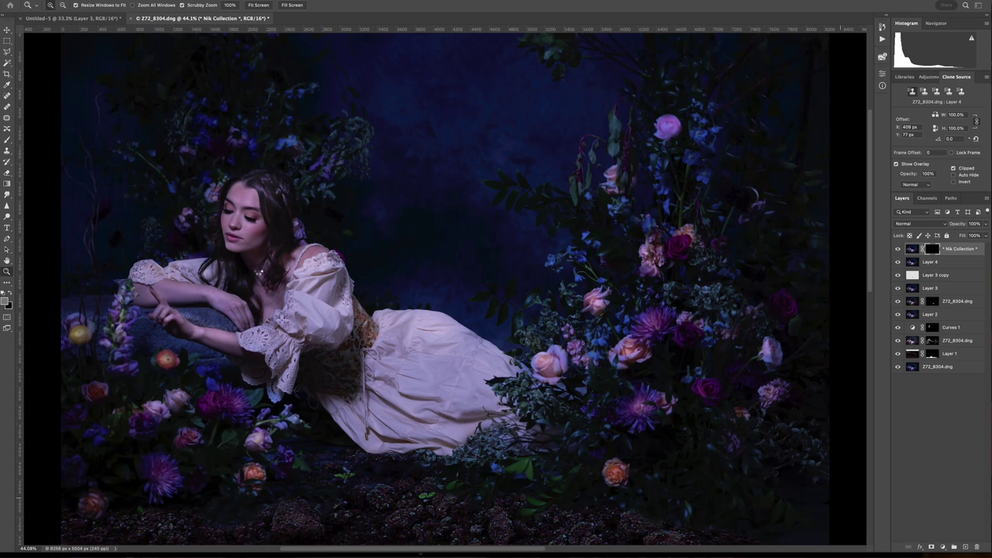
left_click_drag(240, 226, 395, 321)
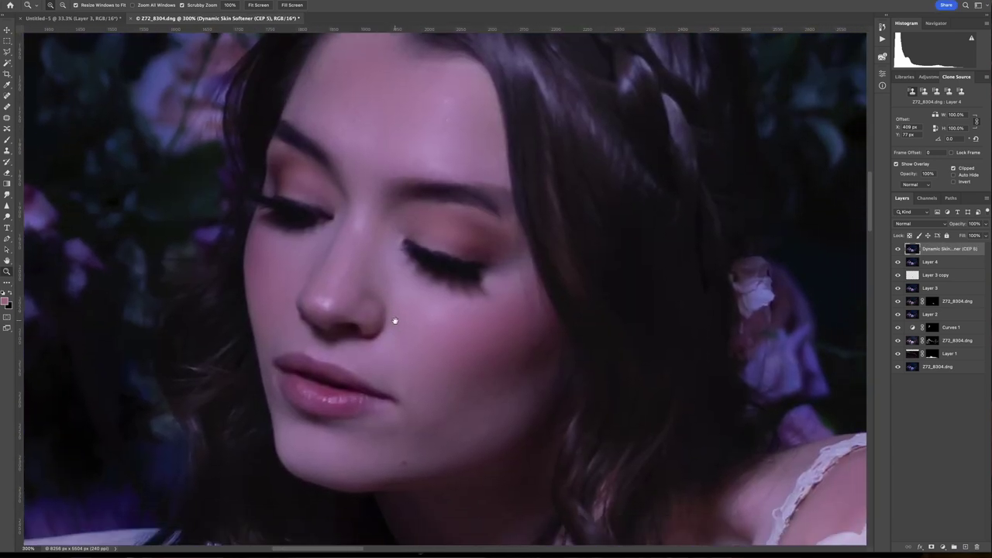
left_click(985, 224)
left_click(898, 250)
left_click(901, 250)
left_click(987, 230)
left_click_drag(987, 236, 966, 239)
left_click(432, 329)
right_click(432, 325)
left_click(439, 328)
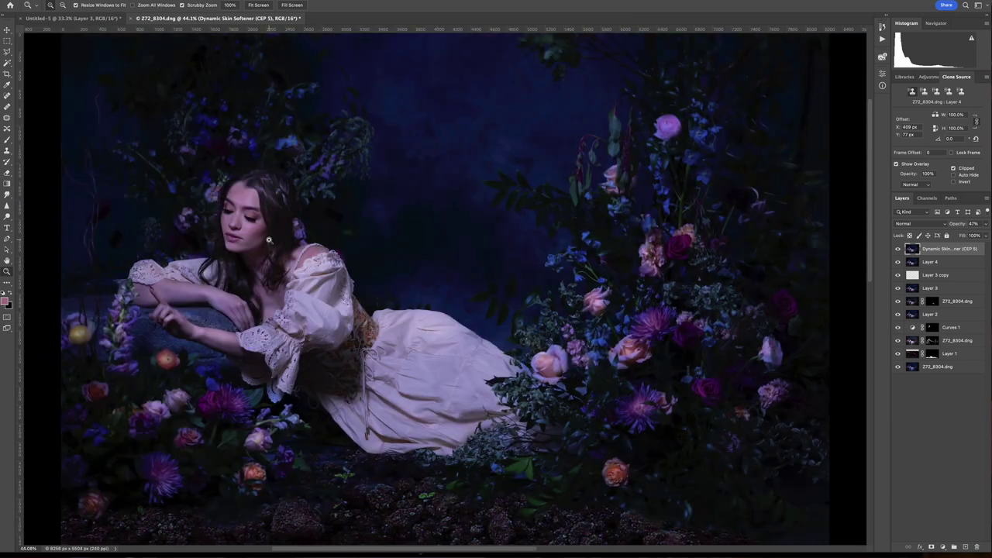
Stamp all visible layers into a new top layer and open it in Nik Color Efex Pro 5
scroll(260, 236, "up", 2)
scroll(260, 237, "up", 1)
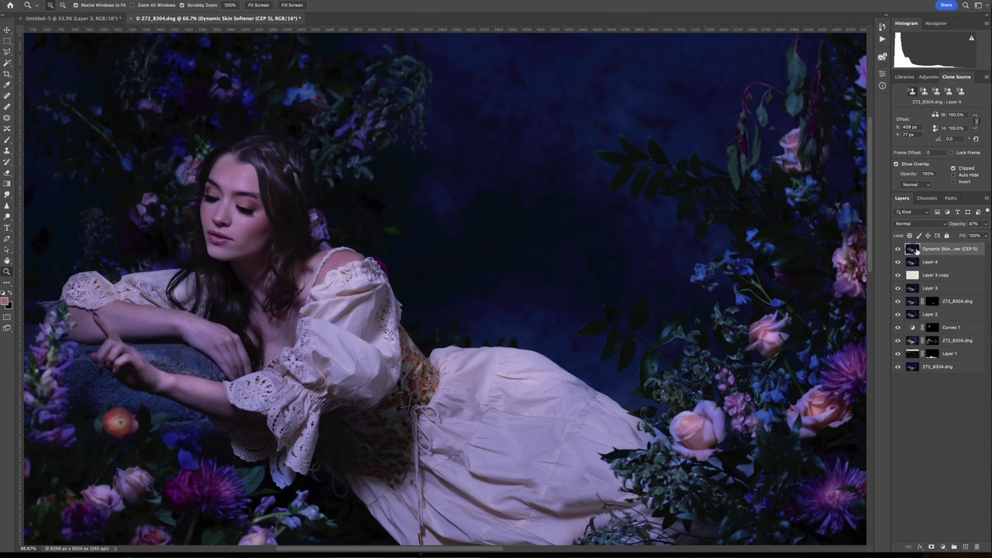
key("ctrl+alt+shift+e")
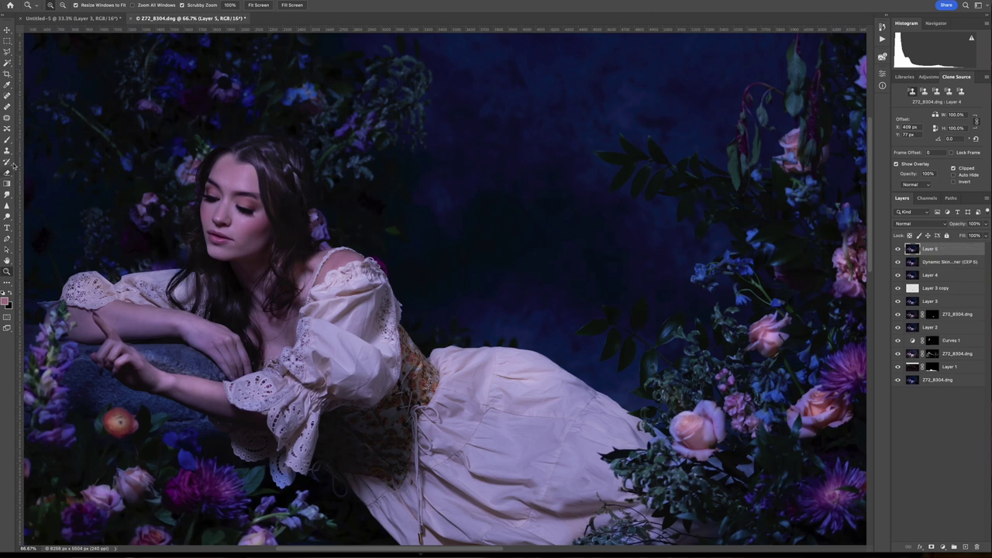
left_click(7, 207)
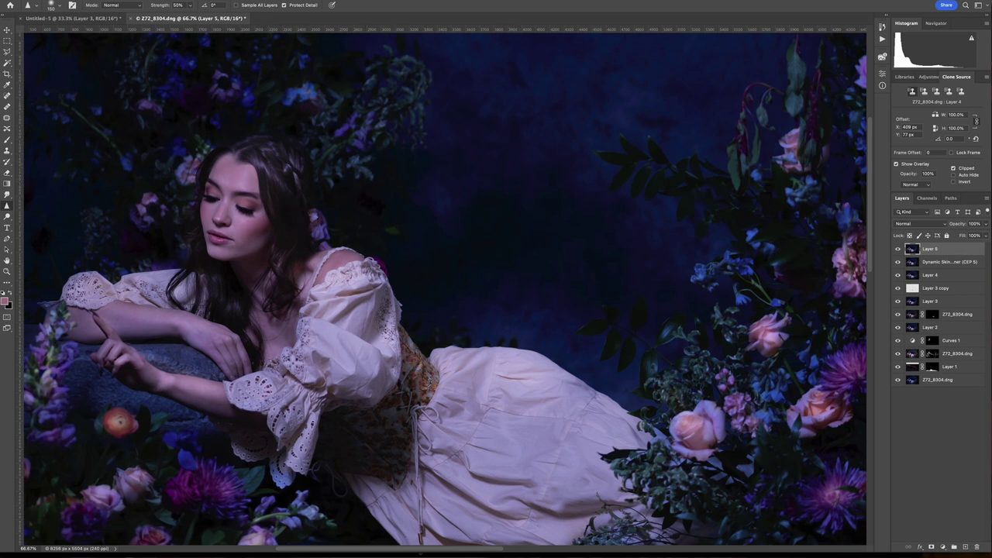
left_click(77, 0)
mouse_move(163, 165)
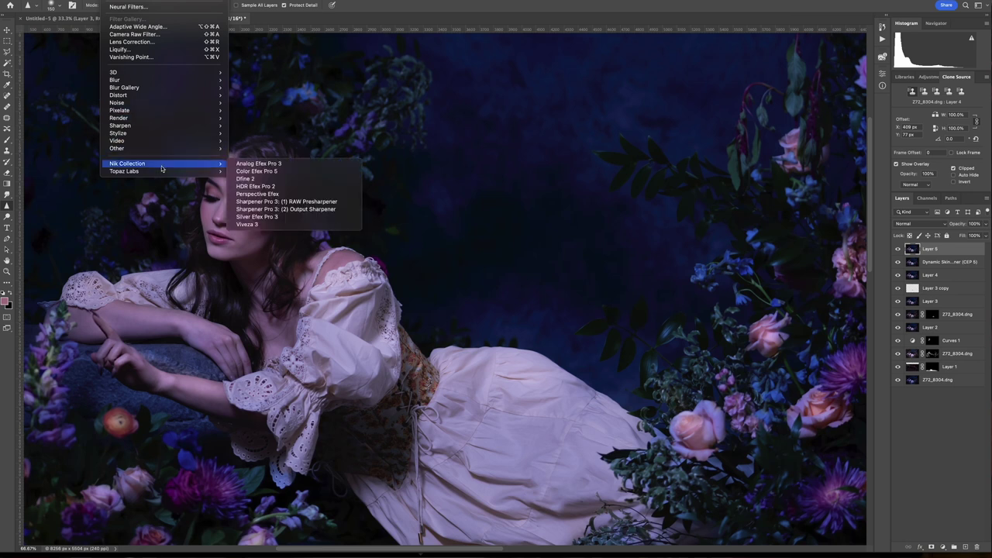
left_click(284, 172)
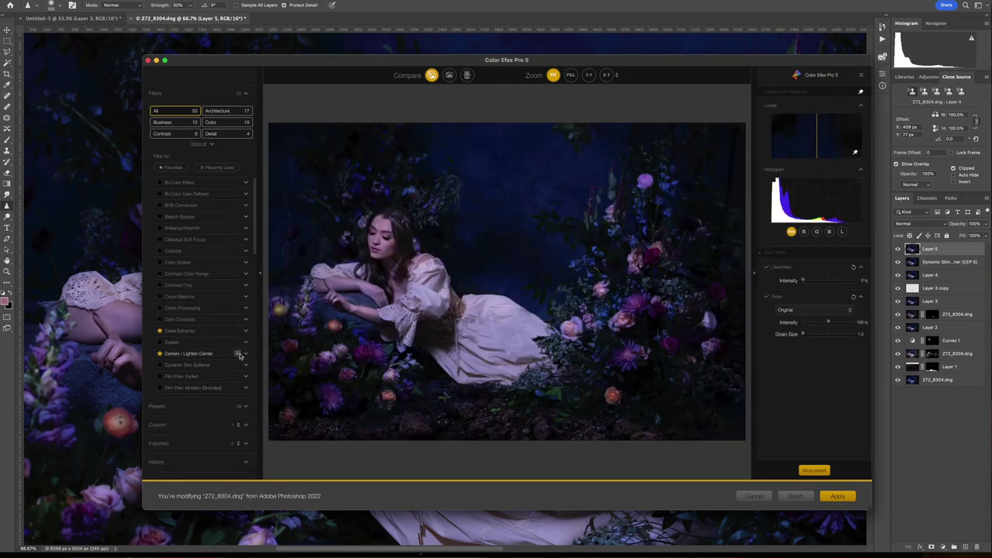
Add the Darken / Lighten Center filter with a center size of 23% and border luminosity of -57%
left_click(237, 354)
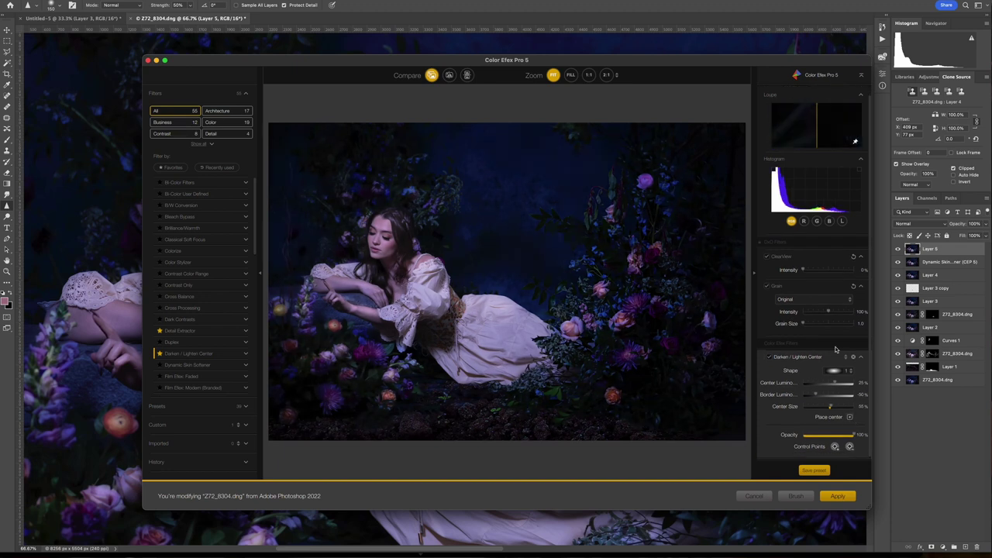
left_click_drag(832, 408, 816, 410)
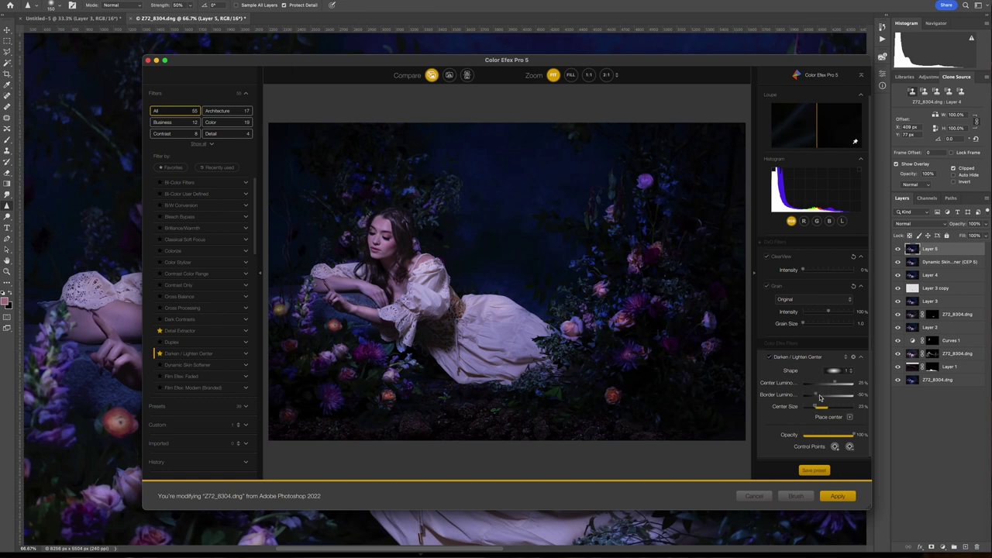
left_click_drag(817, 396, 816, 396)
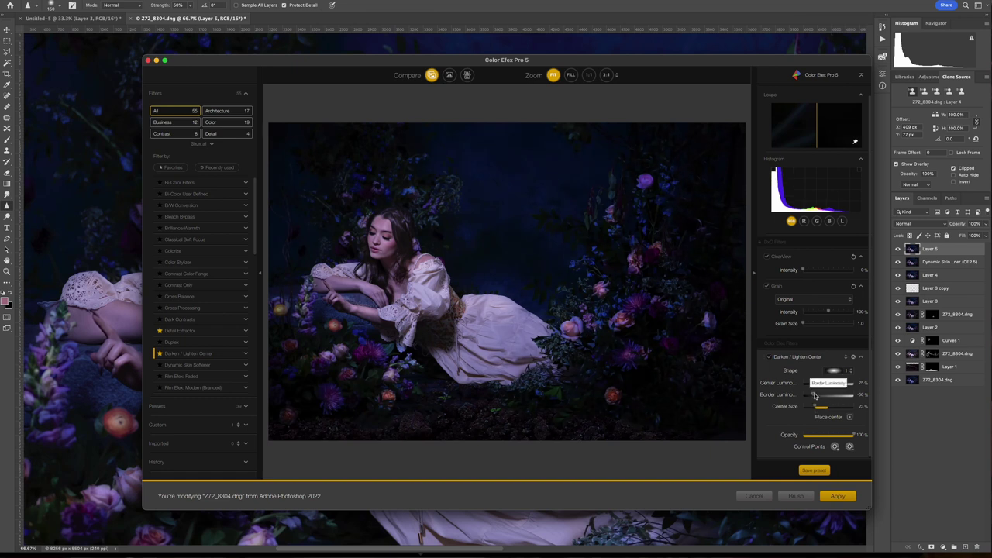
left_click_drag(815, 396, 817, 395)
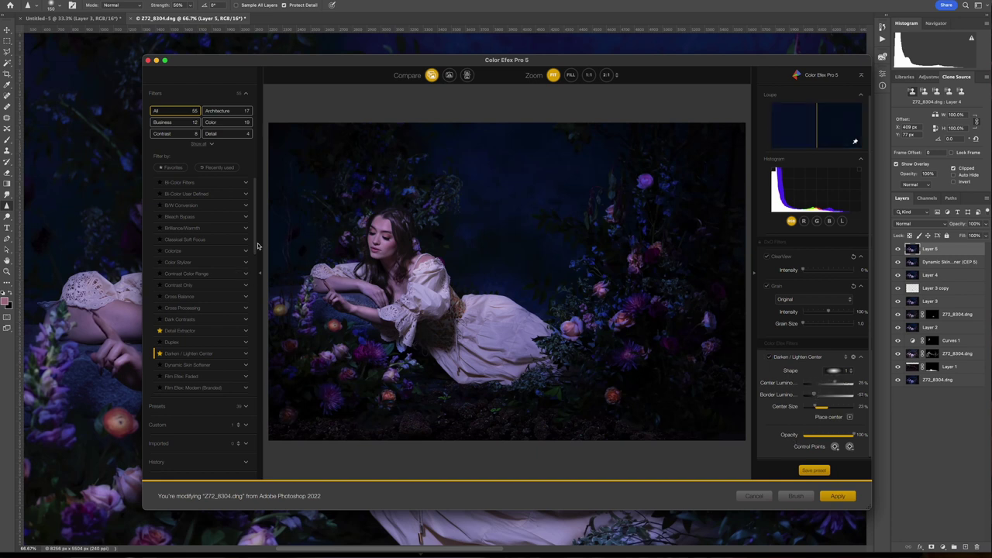
Add the Pro Contrast filter with Correct Contrast at 11% and Dynamic Contrast at 9%
left_click_drag(254, 246, 255, 377)
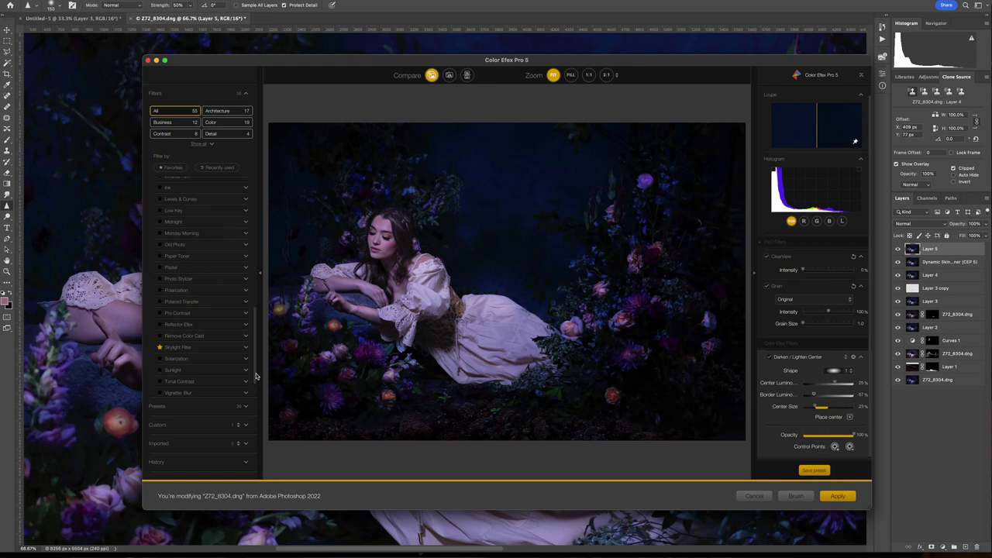
left_click(234, 315)
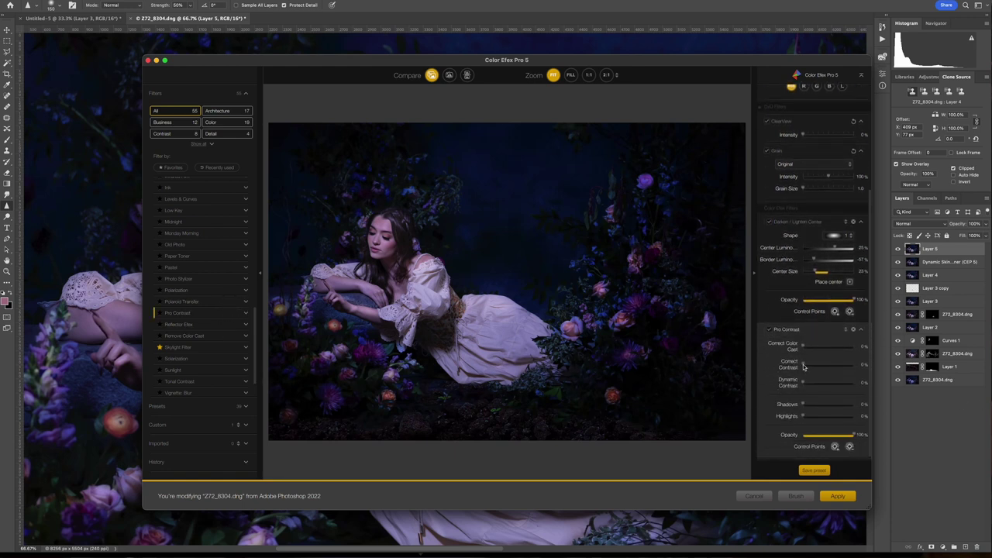
left_click_drag(803, 366, 807, 366)
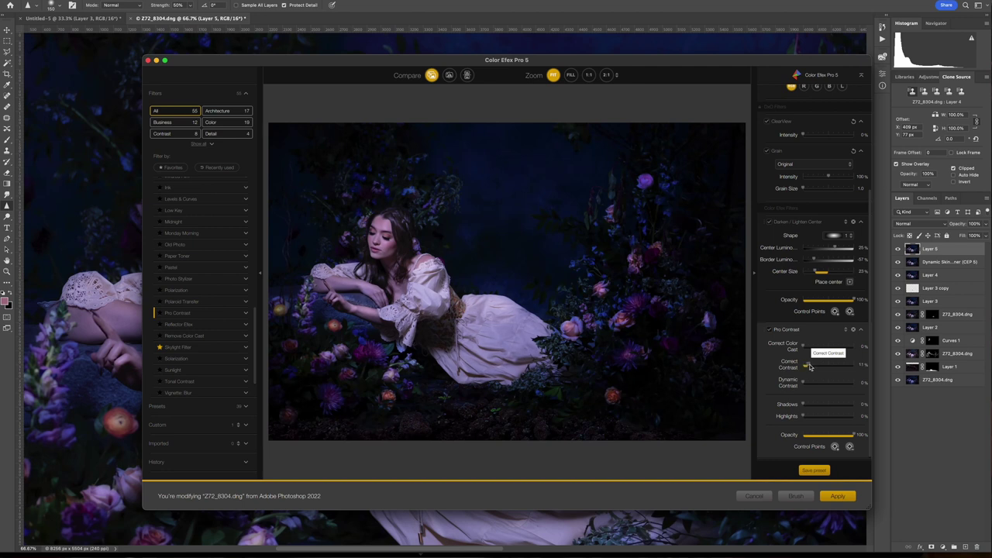
left_click_drag(804, 383, 811, 385)
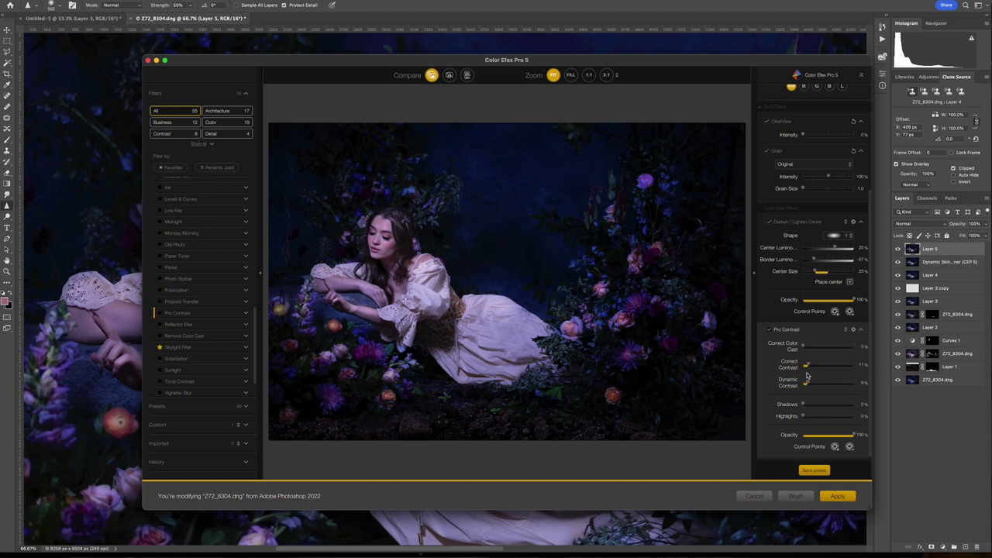
Add the Skylight Filter at its 20% strength, reduce its opacity, and apply the filter stack to the image
left_click(237, 348)
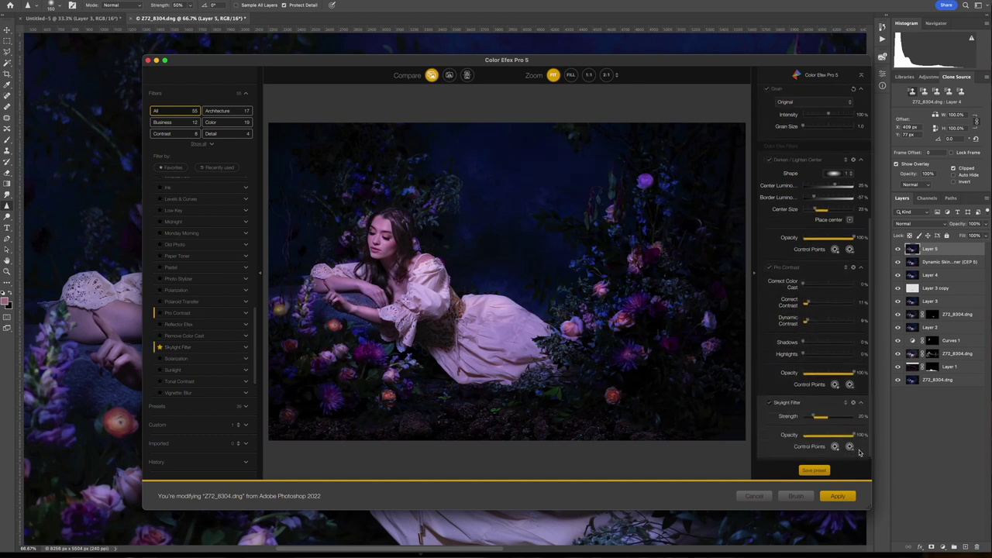
left_click_drag(855, 436, 817, 440)
left_click(835, 496)
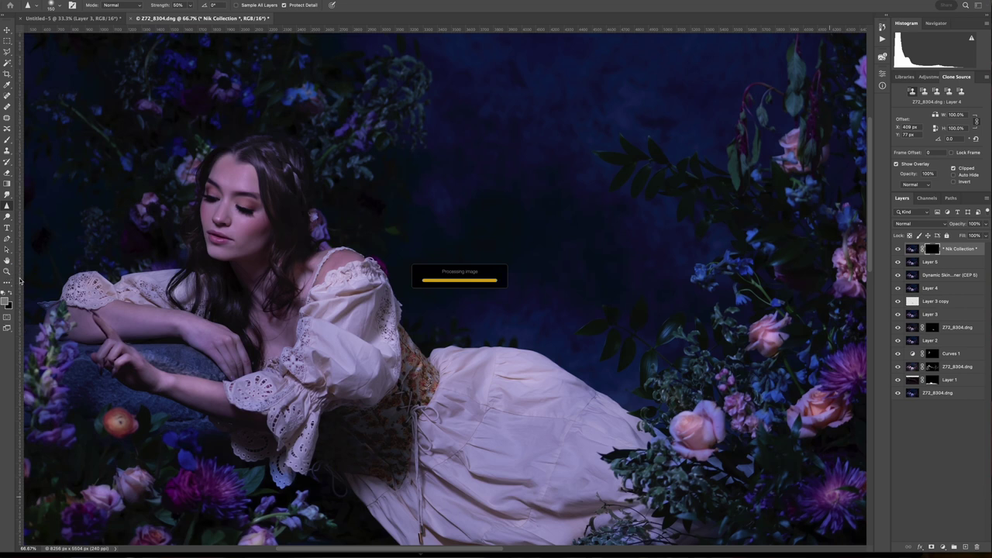
left_click(8, 272)
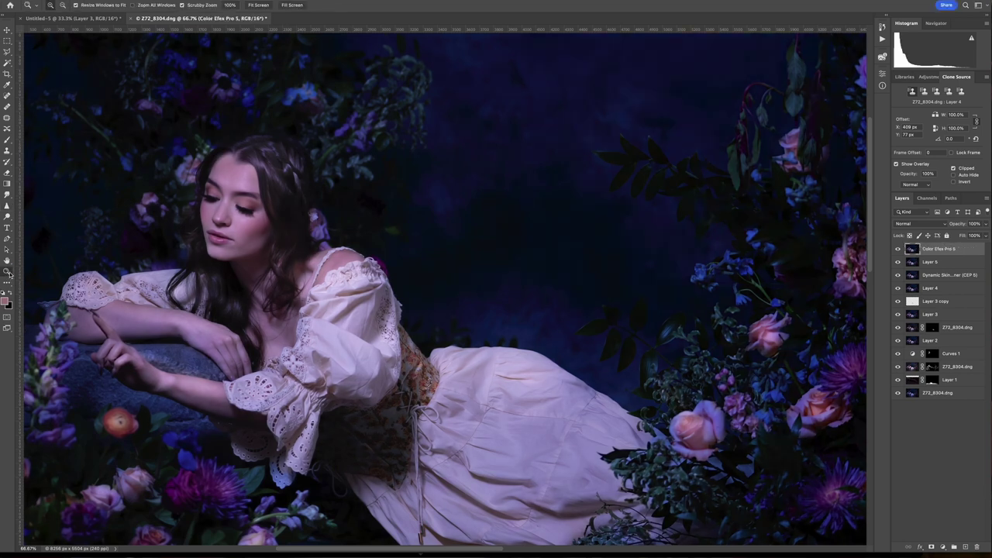
right_click(182, 300)
left_click(199, 304)
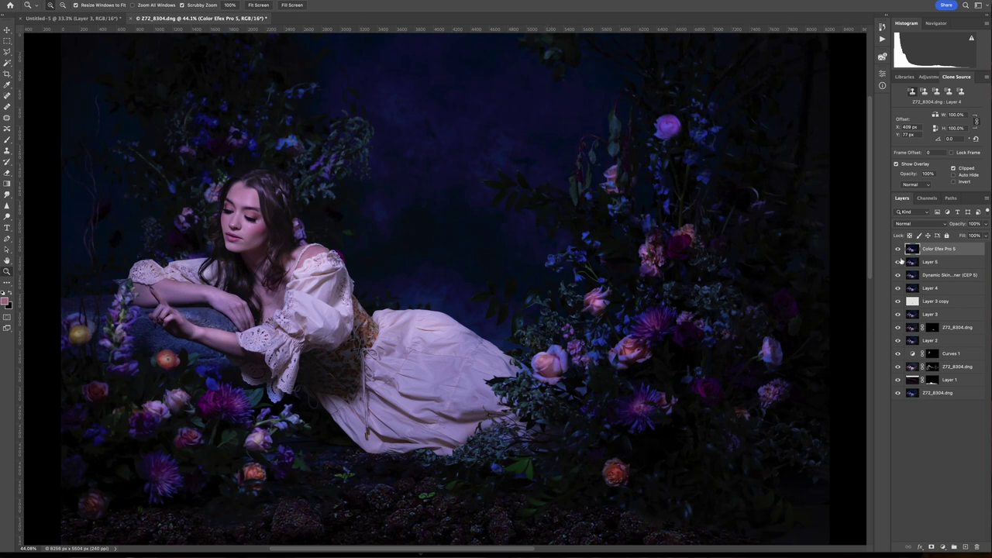
Hide the editing layers, show the upper raw layer unmasked at 100% opacity, and compare it with the Color Efex Pro 5 result
left_click_drag(900, 252, 899, 319)
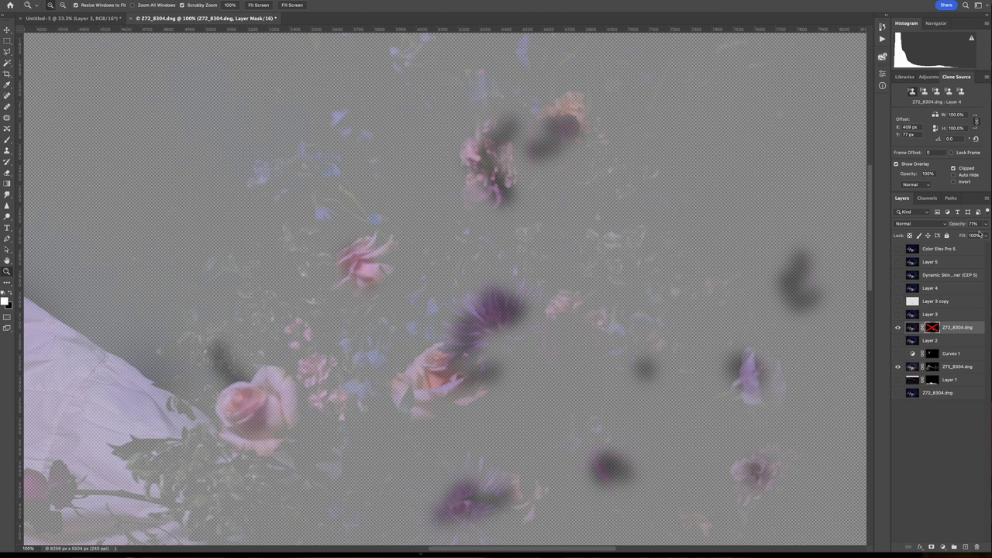
left_click(986, 223)
left_click_drag(978, 236, 986, 235)
right_click(435, 299)
left_click(453, 305)
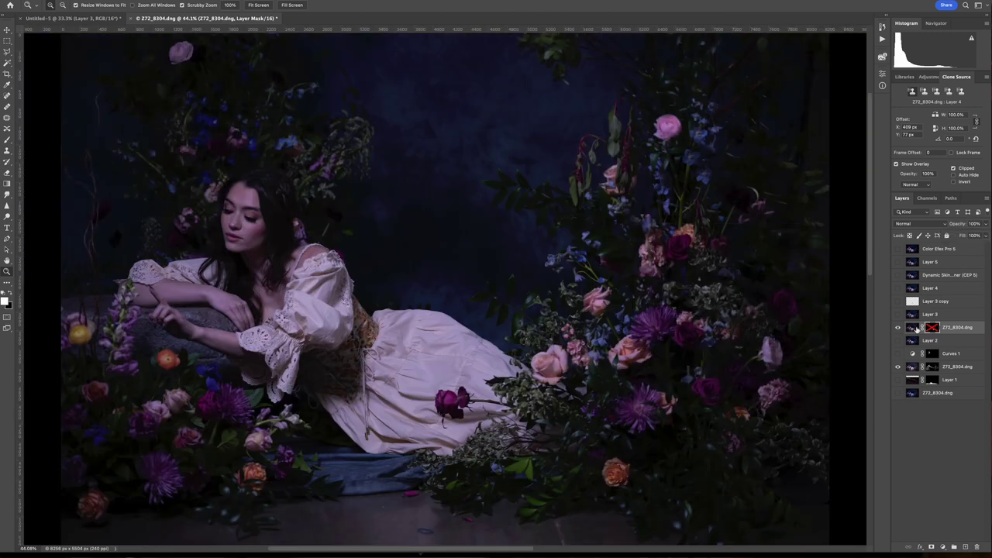
left_click(898, 249)
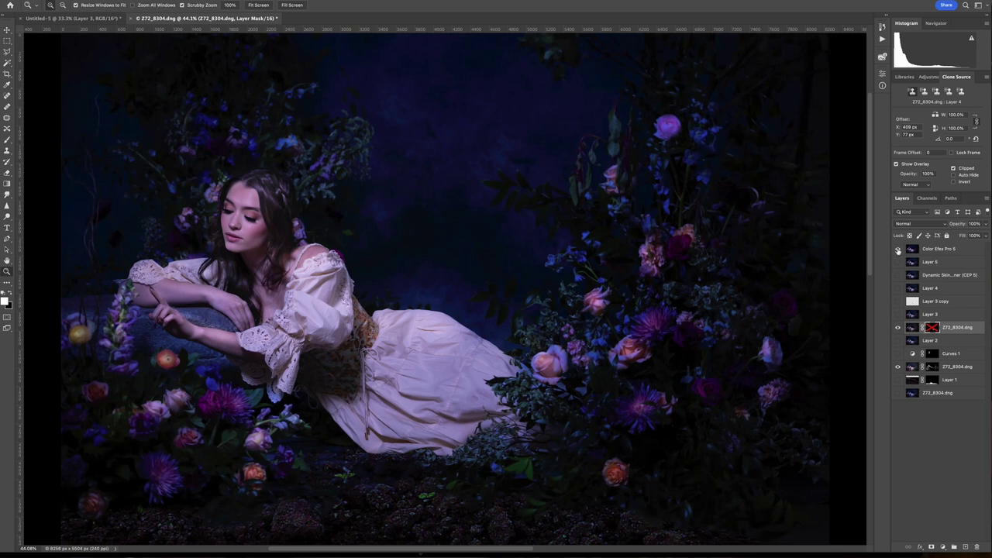
left_click(897, 249)
Add a darkening Curves adjustment above the Color Efex Pro 5 layer, invert its mask to black, and activate the Brush tool
left_click(955, 248)
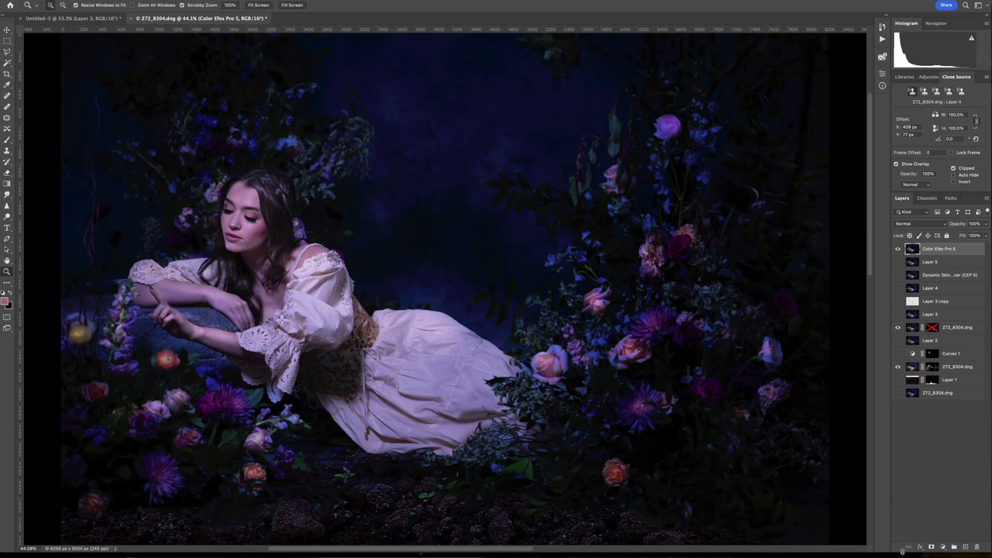
left_click(945, 548)
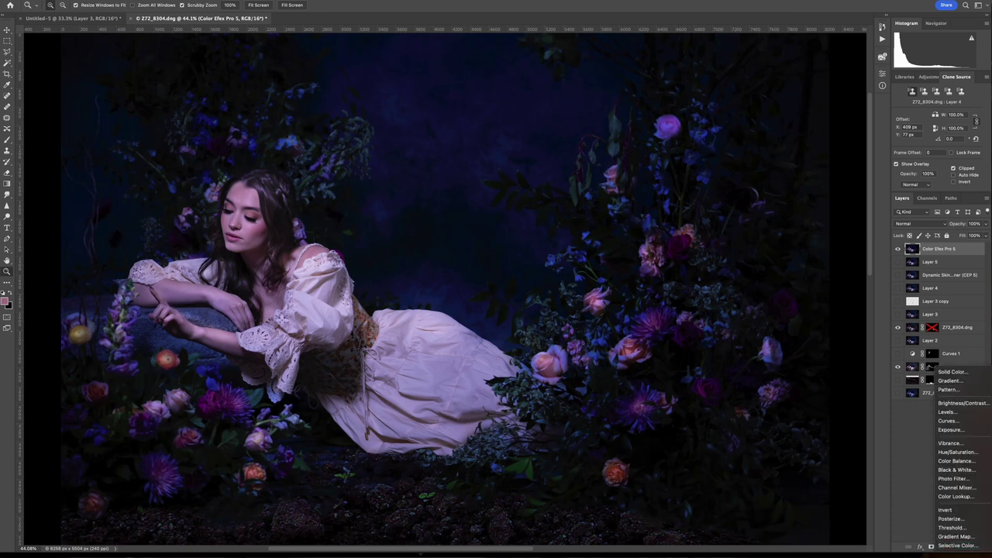
left_click(984, 425)
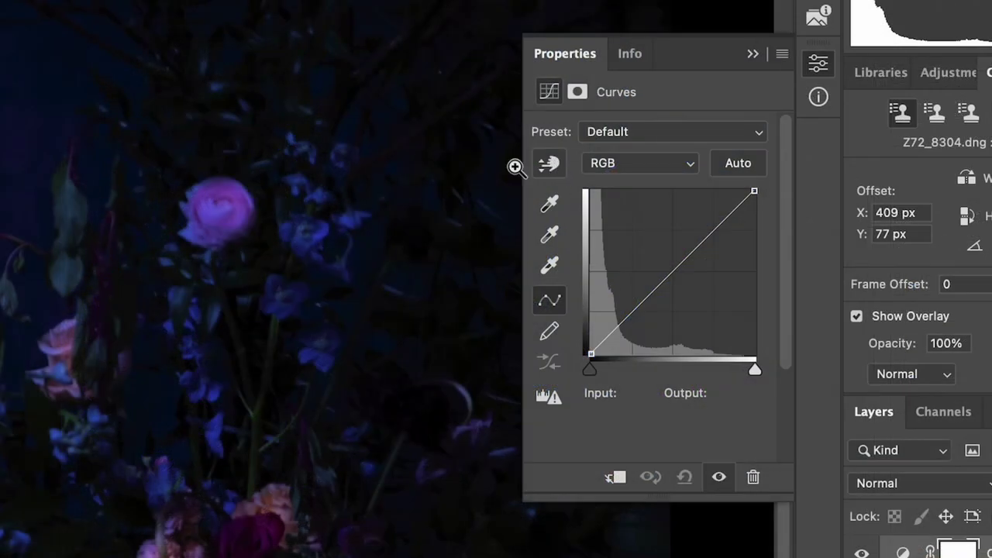
left_click(551, 169)
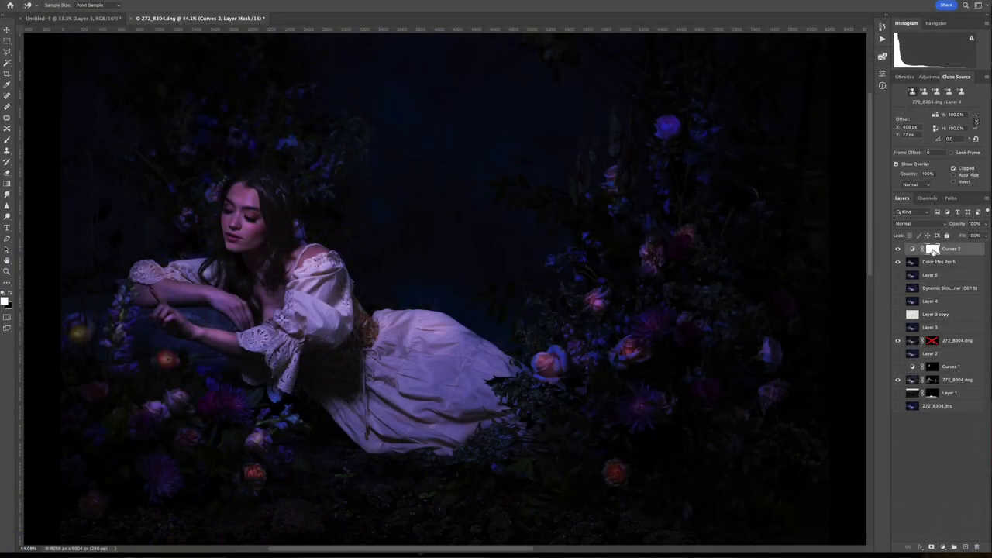
key("ctrl+i")
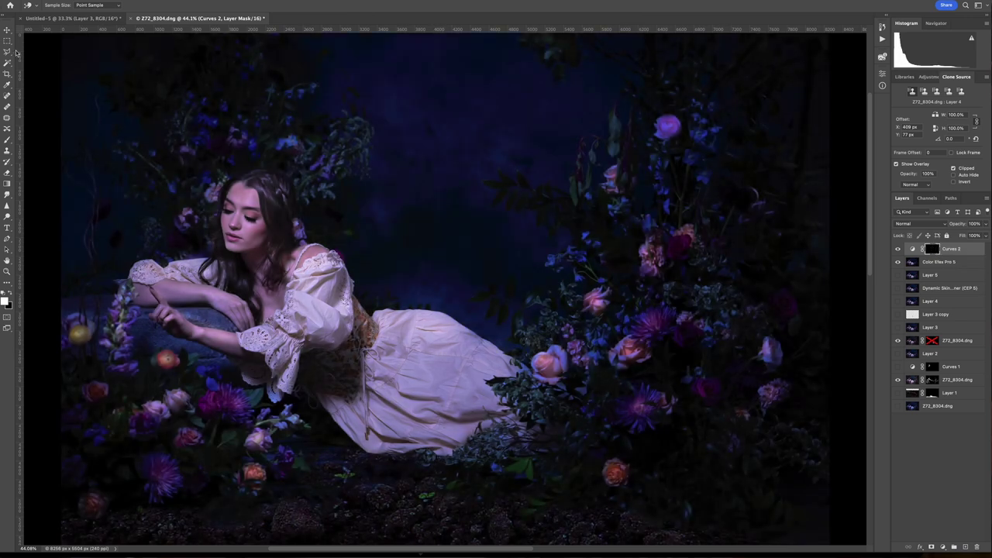
key("b")
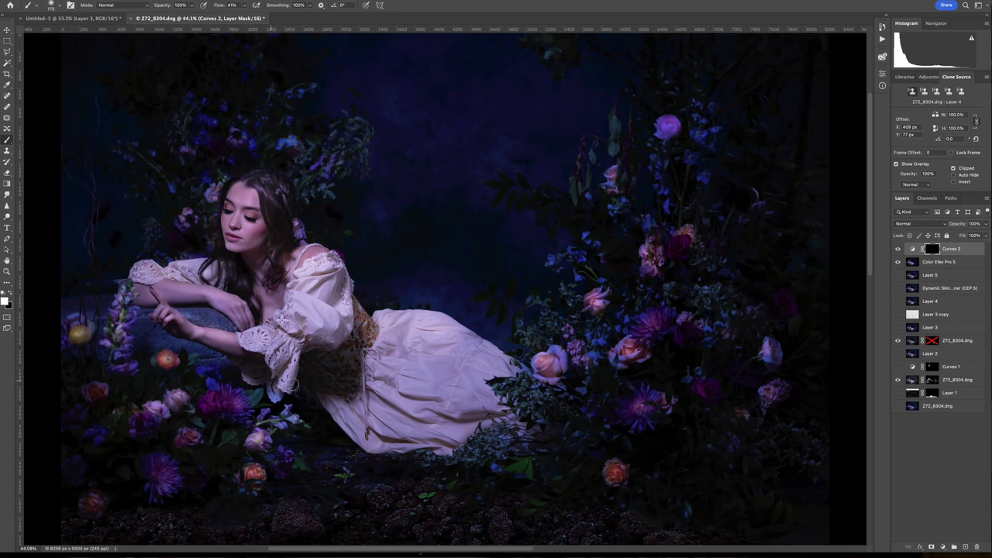